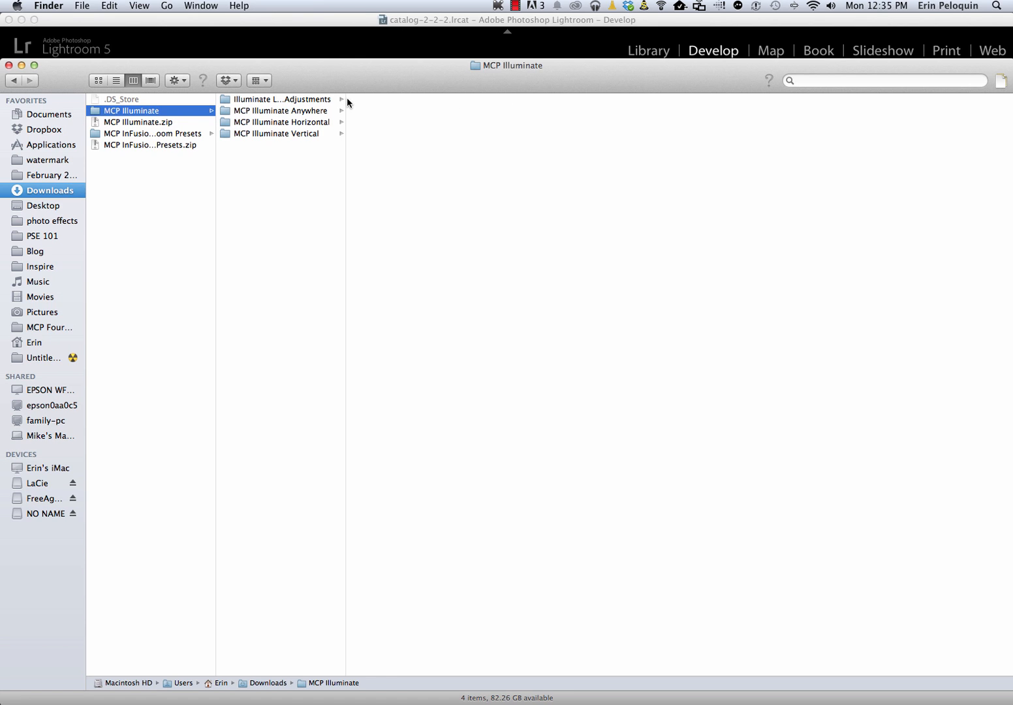
Widen the column listing the MCP Illuminate subfolders, switch to Lightroom and open its Preferences
{"action": "left_click_drag", "start_coordinate": [346, 98], "coordinate": [488, 109]}
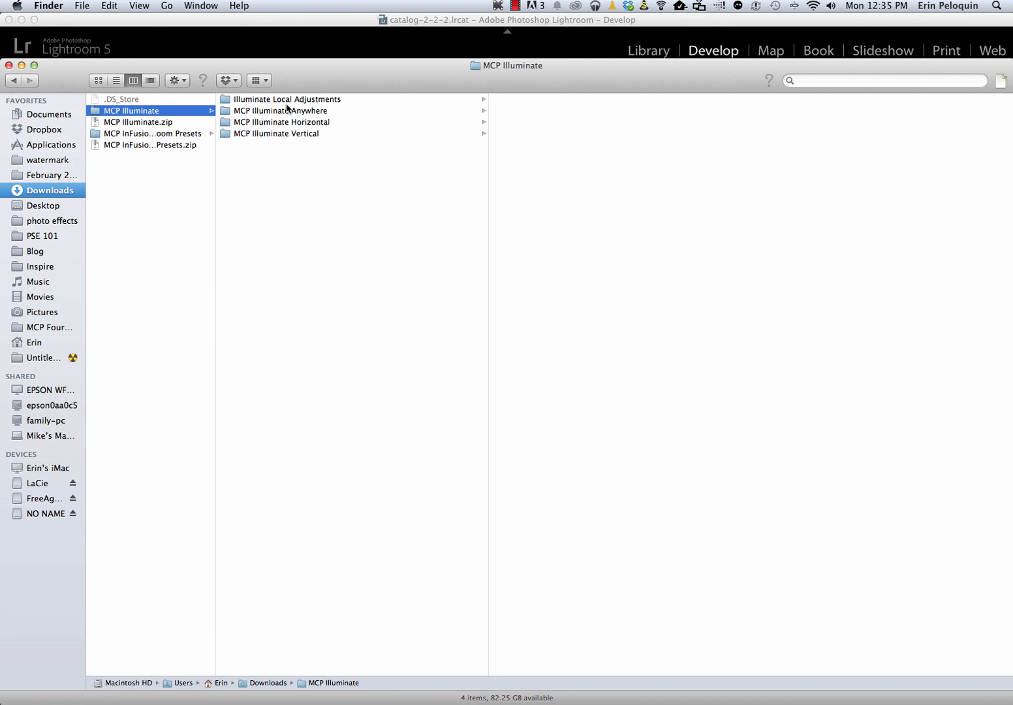
{"action": "left_click", "coordinate": [334, 36]}
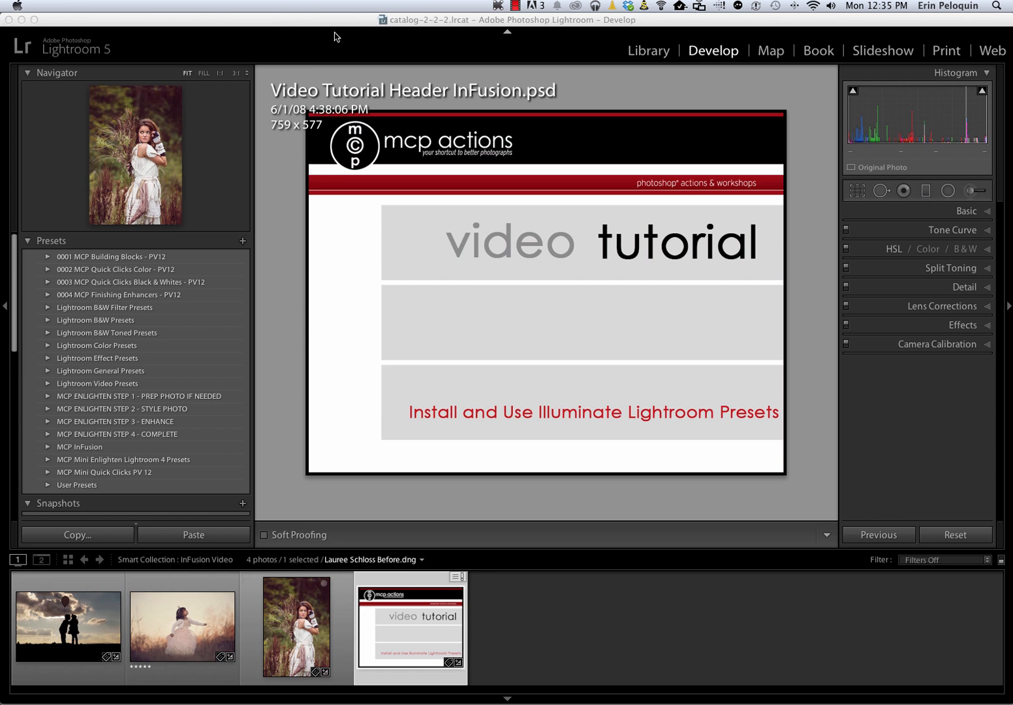
{"action": "left_click", "coordinate": [58, 6]}
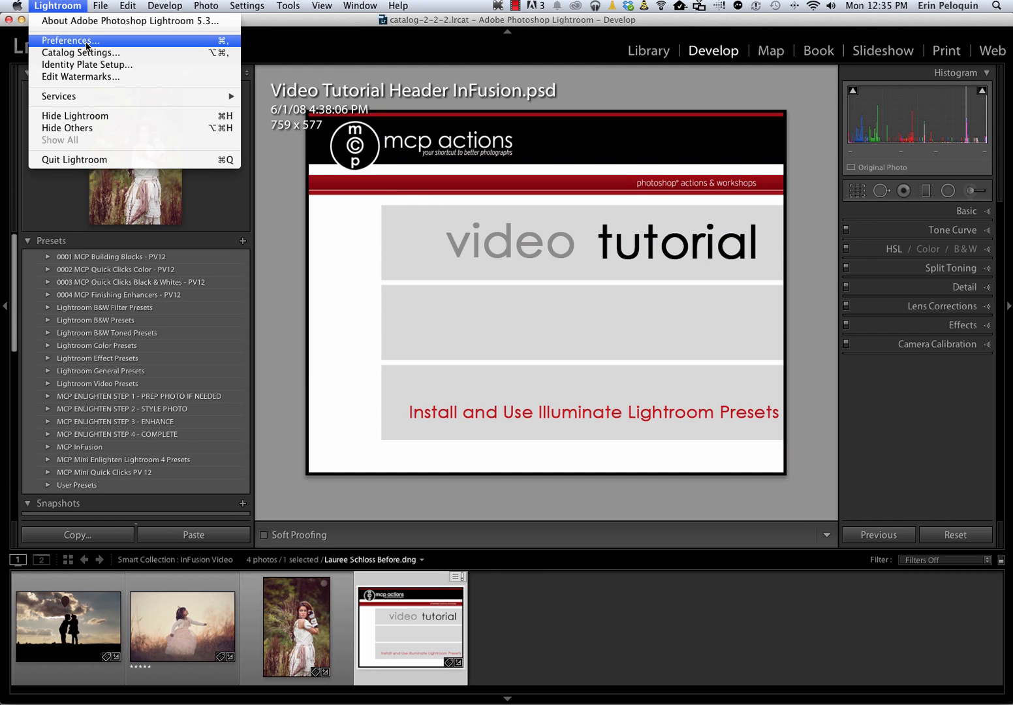
{"action": "mouse_move", "coordinate": [129, 11]}
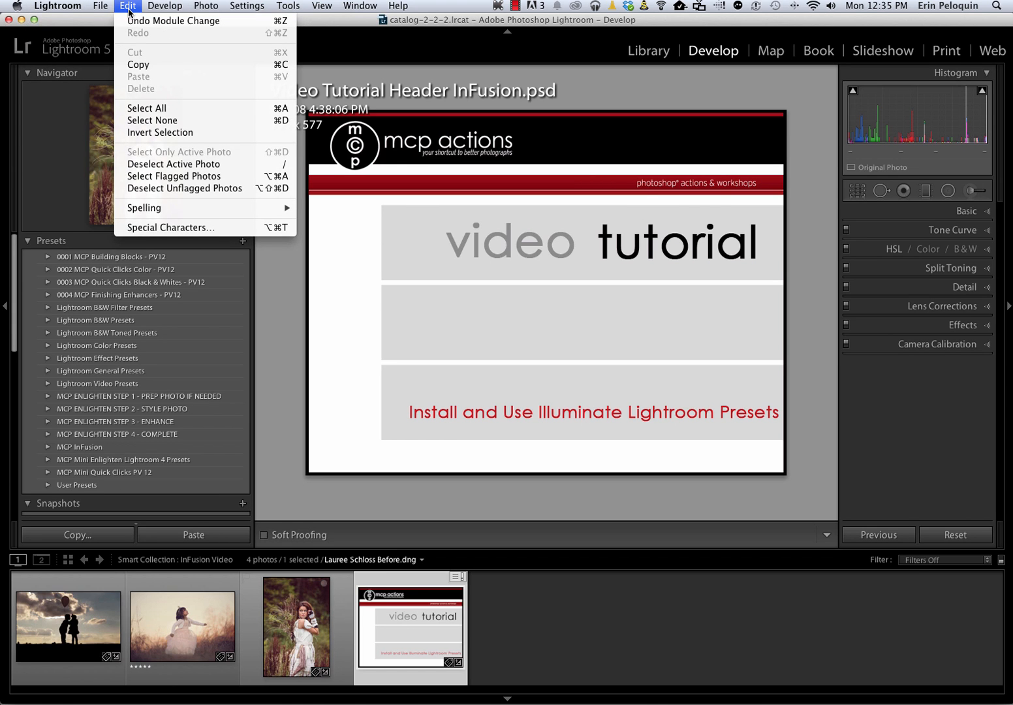
{"action": "mouse_move", "coordinate": [75, 7]}
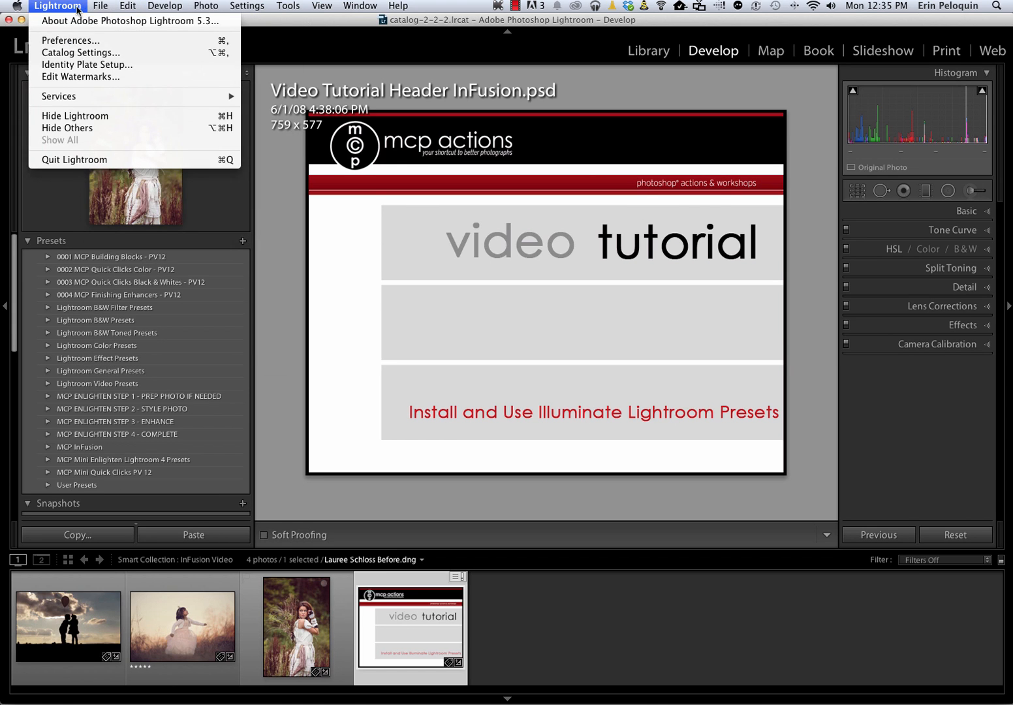
{"action": "left_click", "coordinate": [71, 41]}
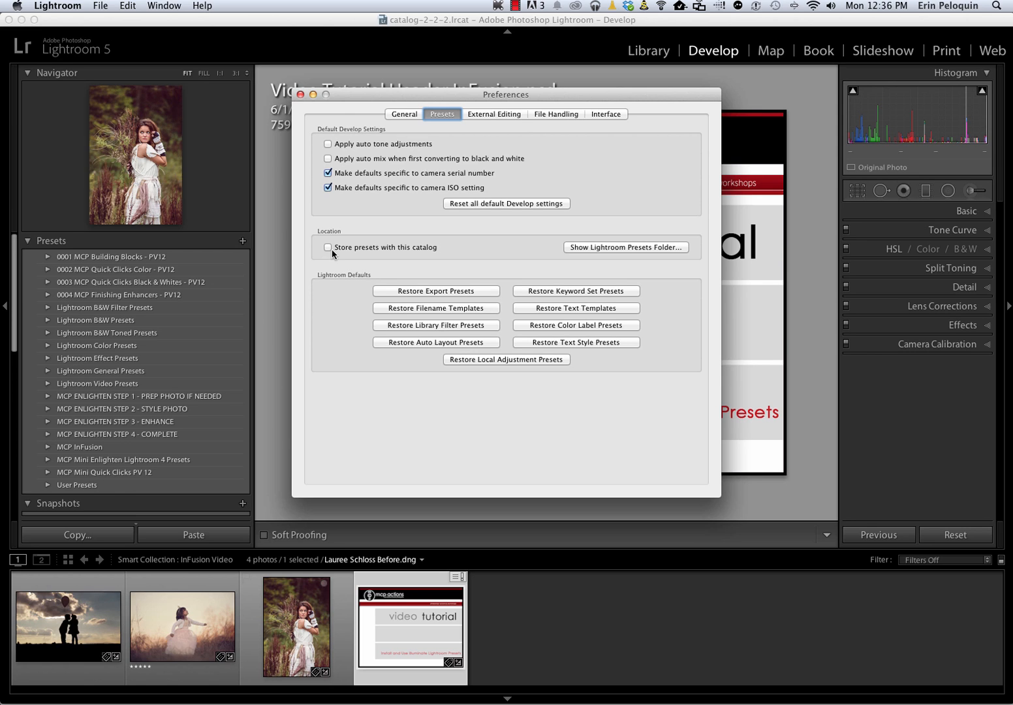
Show the Lightroom presets folder from the preferences and open its Develop Presets subfolder
{"action": "left_click", "coordinate": [626, 248]}
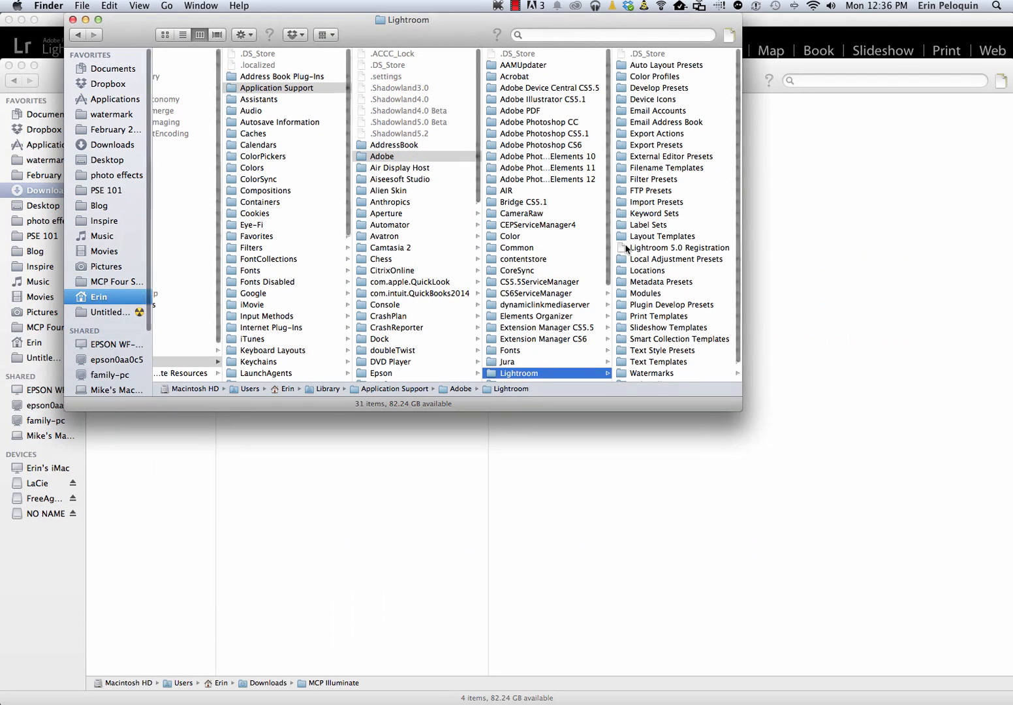
{"action": "left_click_drag", "start_coordinate": [455, 16], "coordinate": [344, 67]}
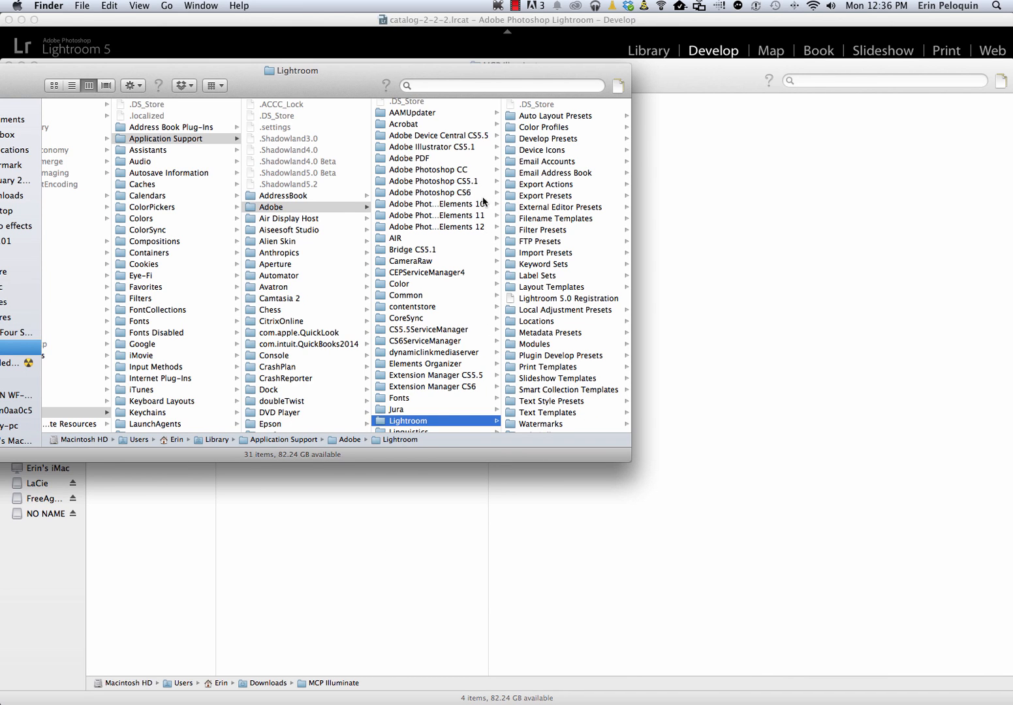
{"action": "left_click", "coordinate": [534, 139]}
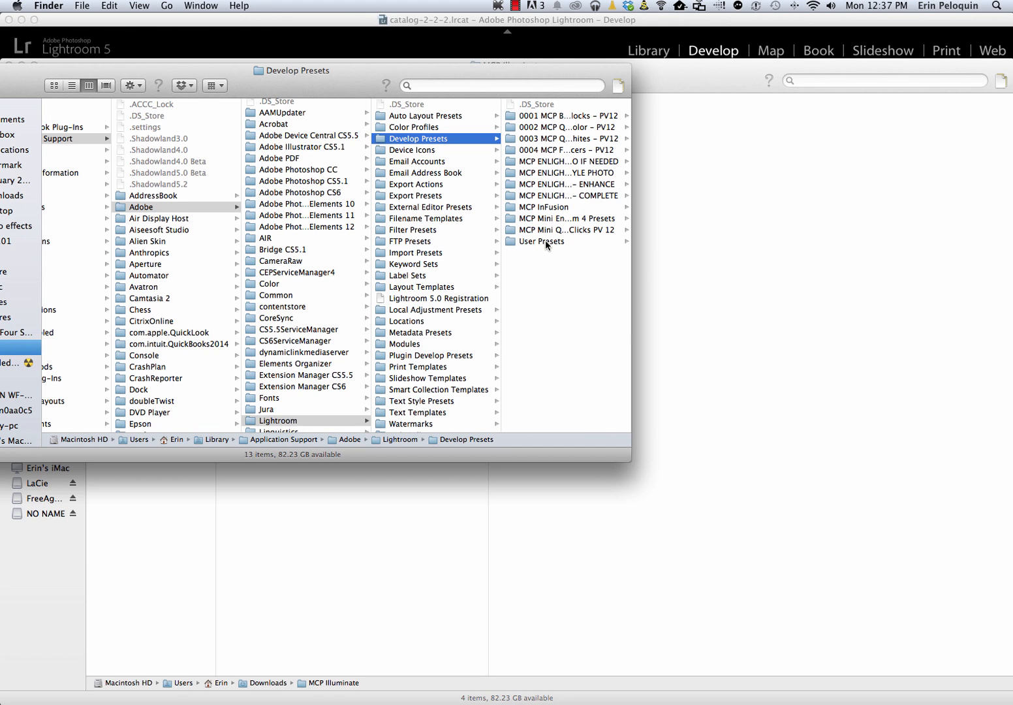
Copy the MCP Illuminate Anywhere, MCP Illuminate Horizontal and MCP Illuminate Vertical folders from the downloaded MCP Illuminate folder
{"action": "left_click", "coordinate": [714, 277]}
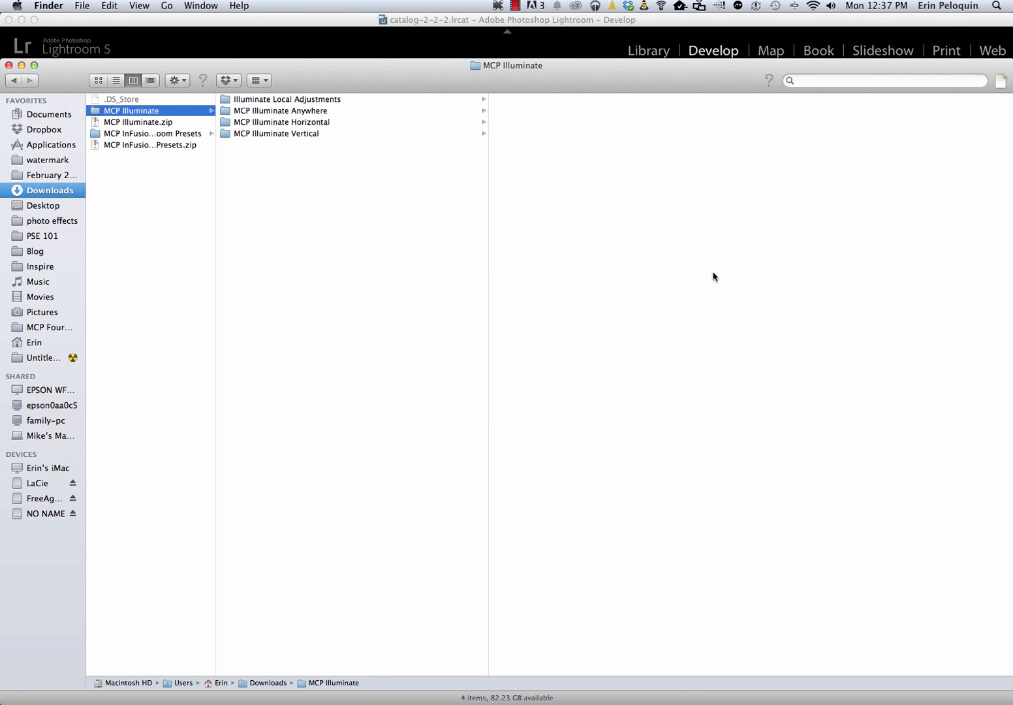
{"action": "left_click", "coordinate": [277, 110]}
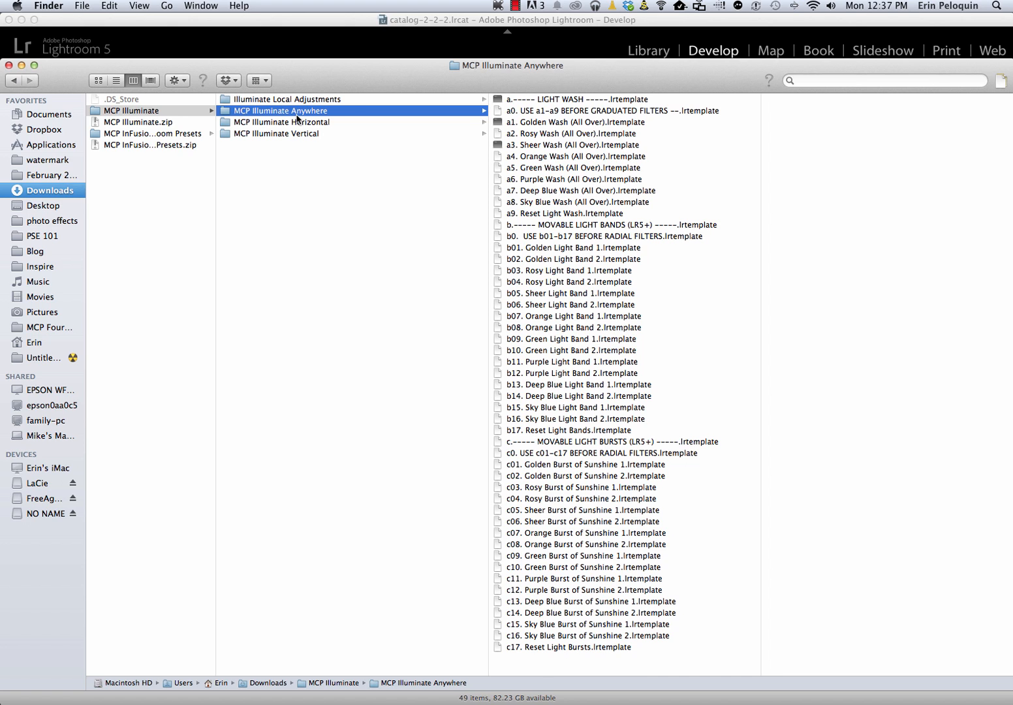
{"action": "left_click", "coordinate": [264, 123], "text": "shift"}
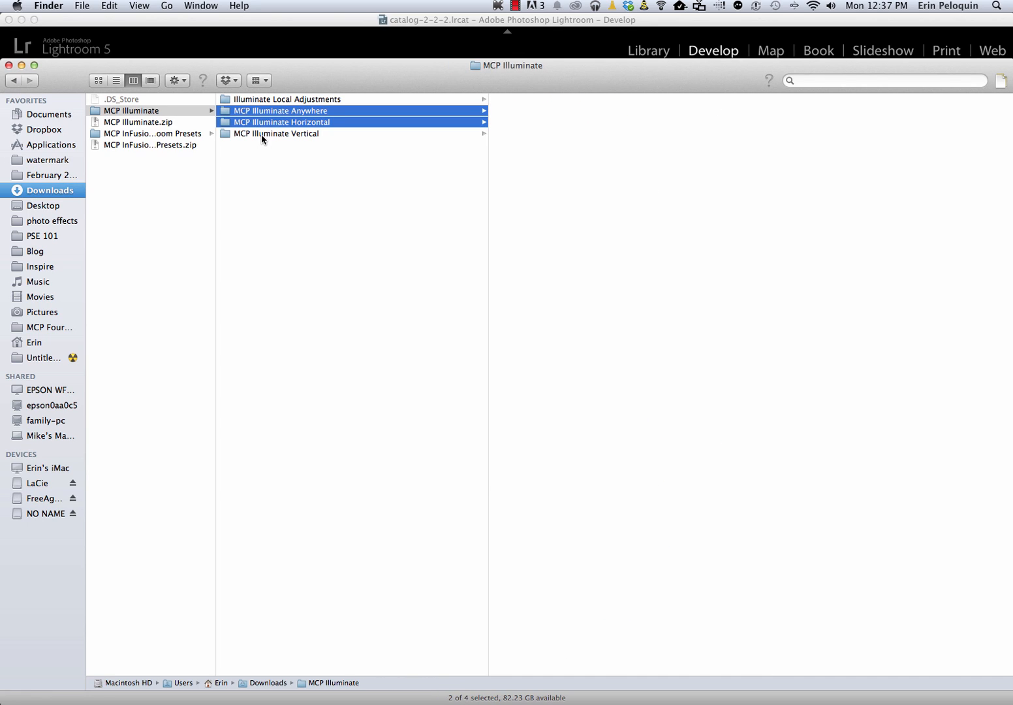
{"action": "left_click", "coordinate": [262, 134], "text": "shift"}
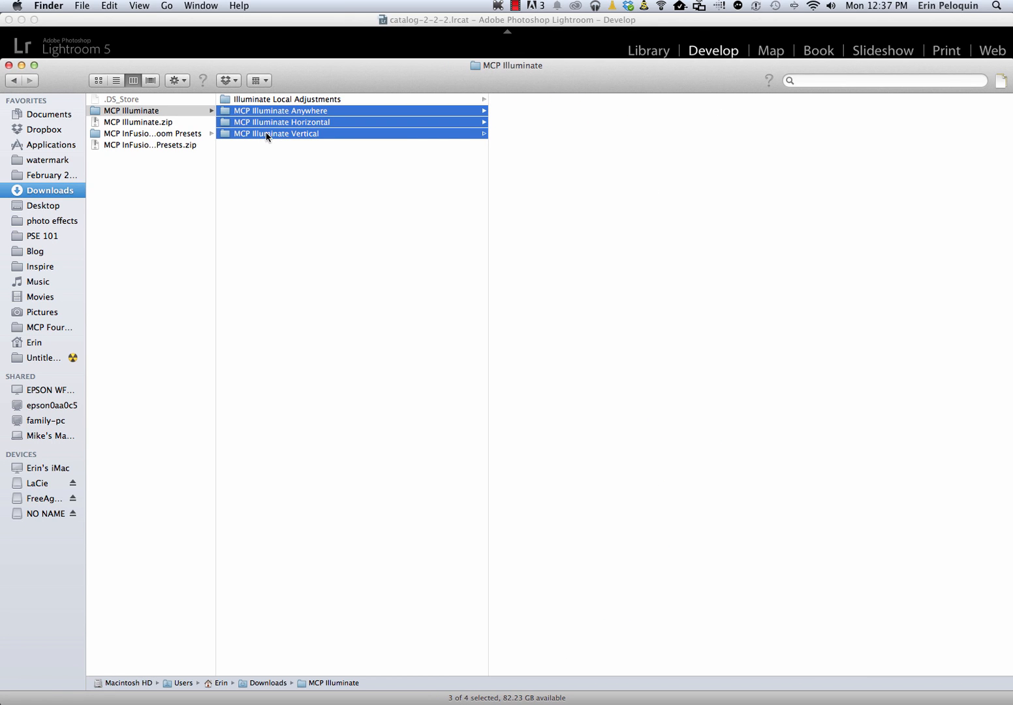
{"action": "right_click", "coordinate": [279, 131]}
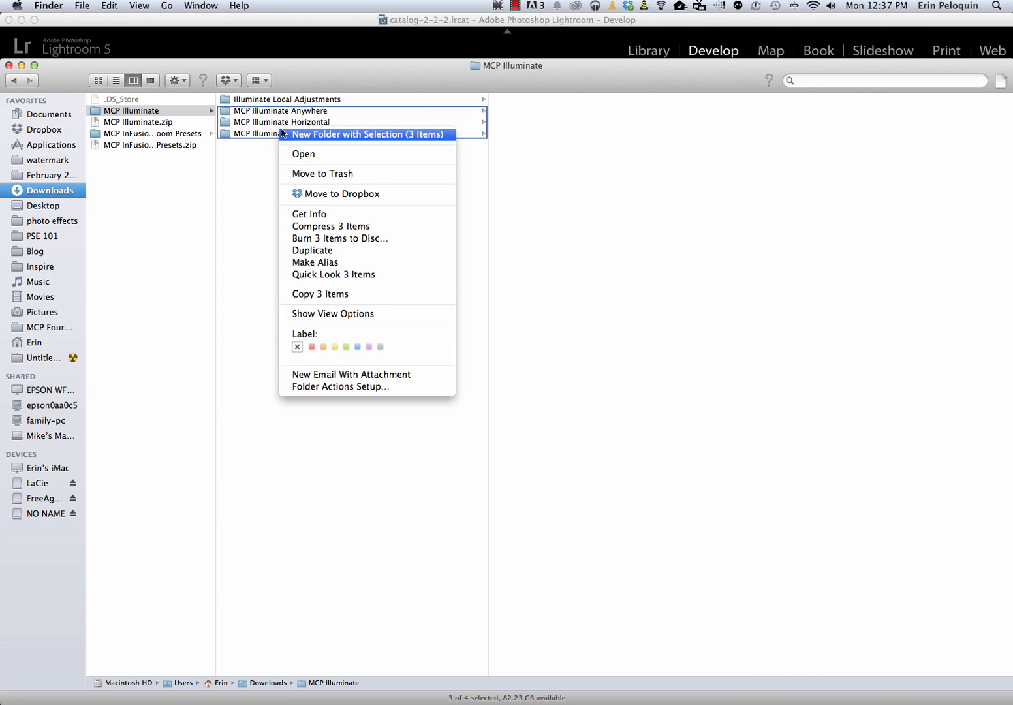
{"action": "left_click", "coordinate": [336, 295]}
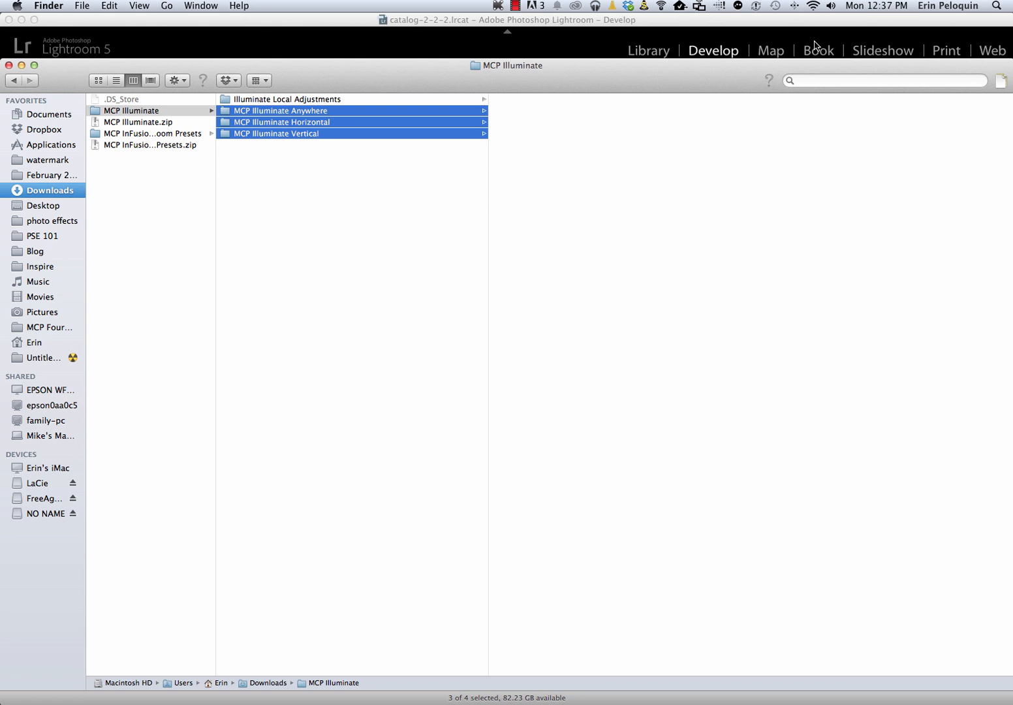
Paste the three copied MCP Illuminate folders into Lightroom's Develop Presets folder
{"action": "left_click_drag", "start_coordinate": [564, 68], "coordinate": [491, 293]}
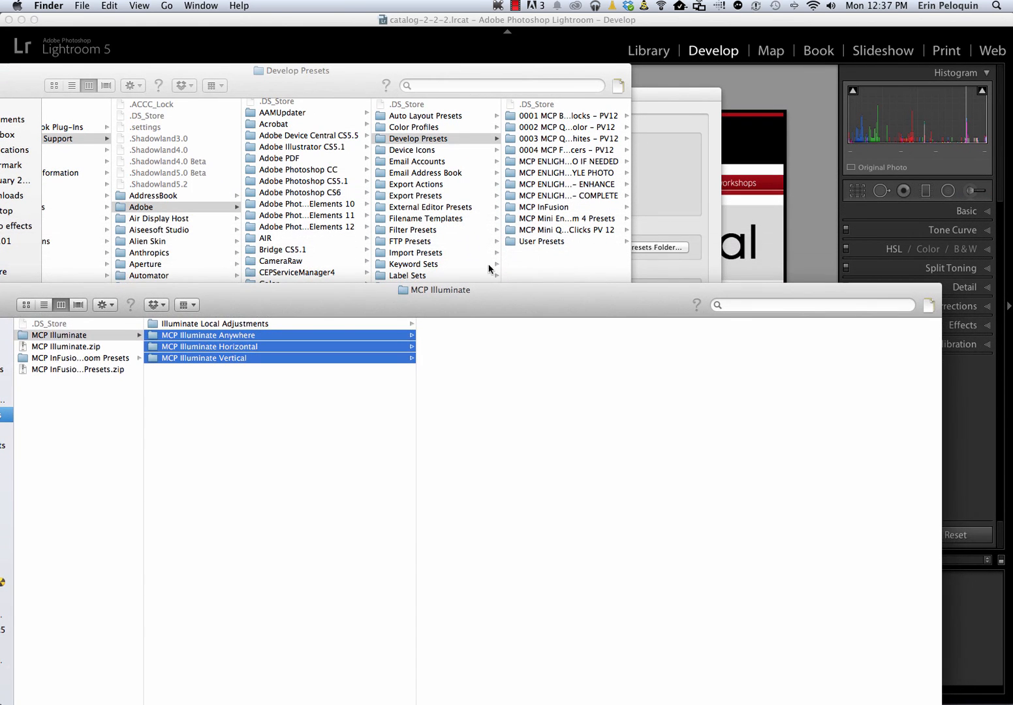
{"action": "left_click", "coordinate": [445, 141]}
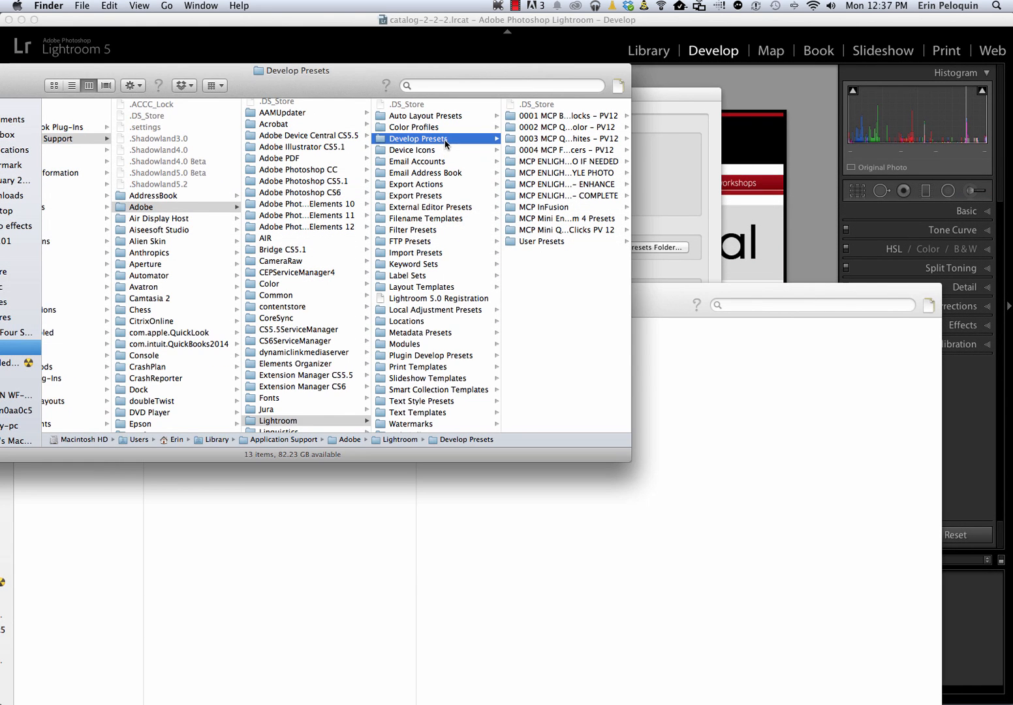
{"action": "right_click", "coordinate": [549, 277]}
{"action": "left_click", "coordinate": [569, 322]}
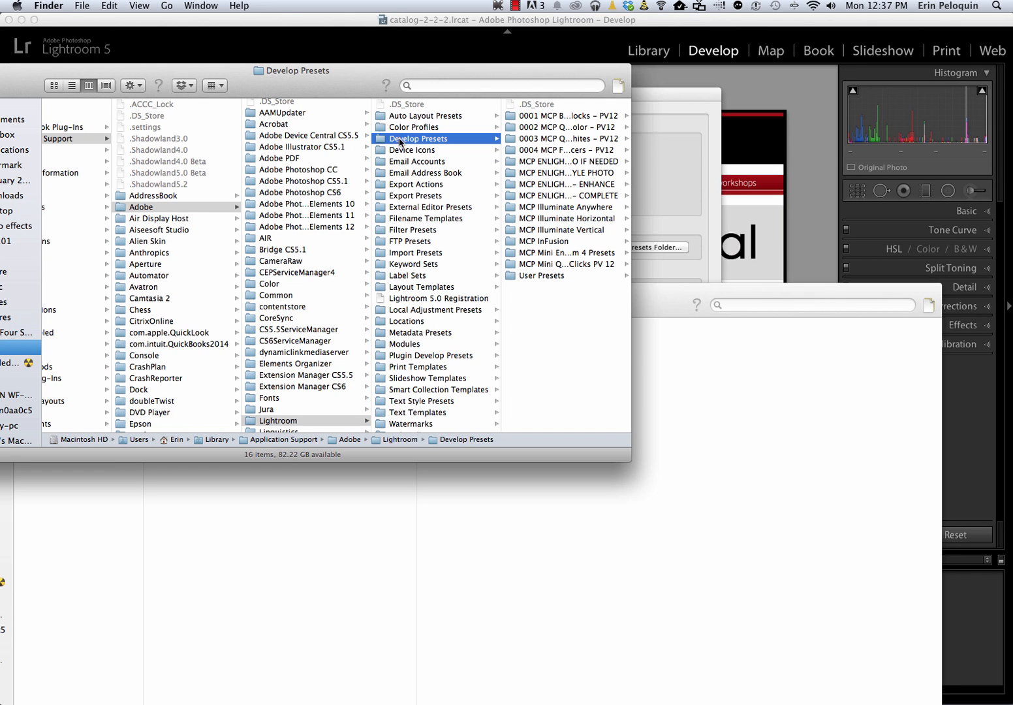
Open Lightroom's Local Adjustment Presets folder and look through its templates
{"action": "left_click", "coordinate": [393, 310]}
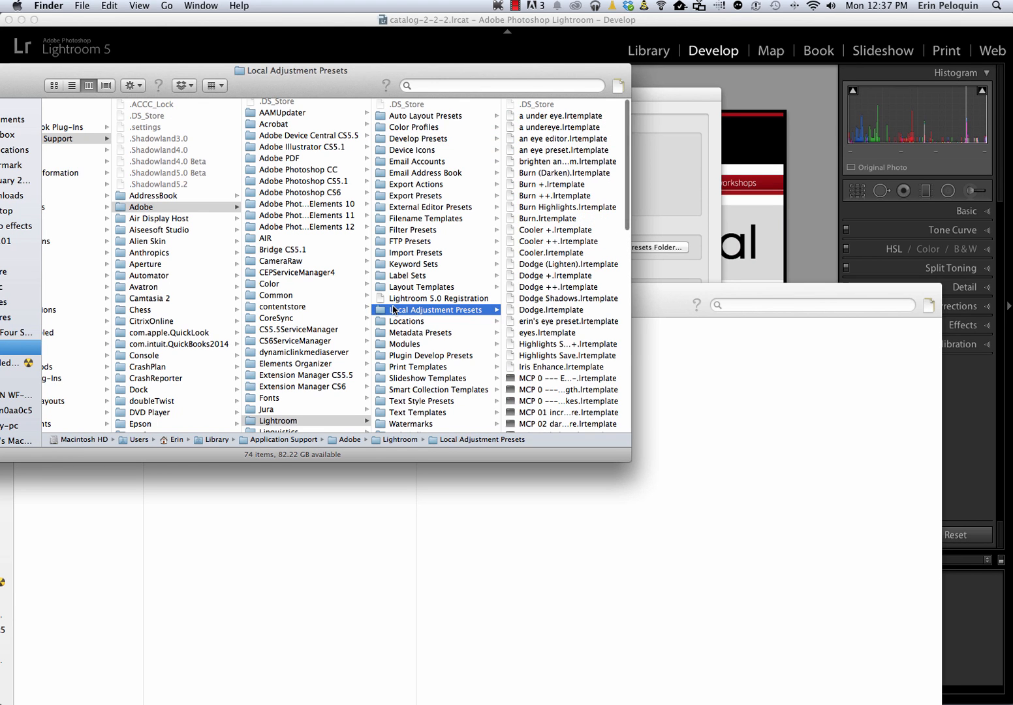
{"action": "scroll", "coordinate": [535, 367], "scroll_direction": "down", "scroll_amount": 2}
{"action": "scroll", "coordinate": [535, 367], "scroll_direction": "down", "scroll_amount": 15}
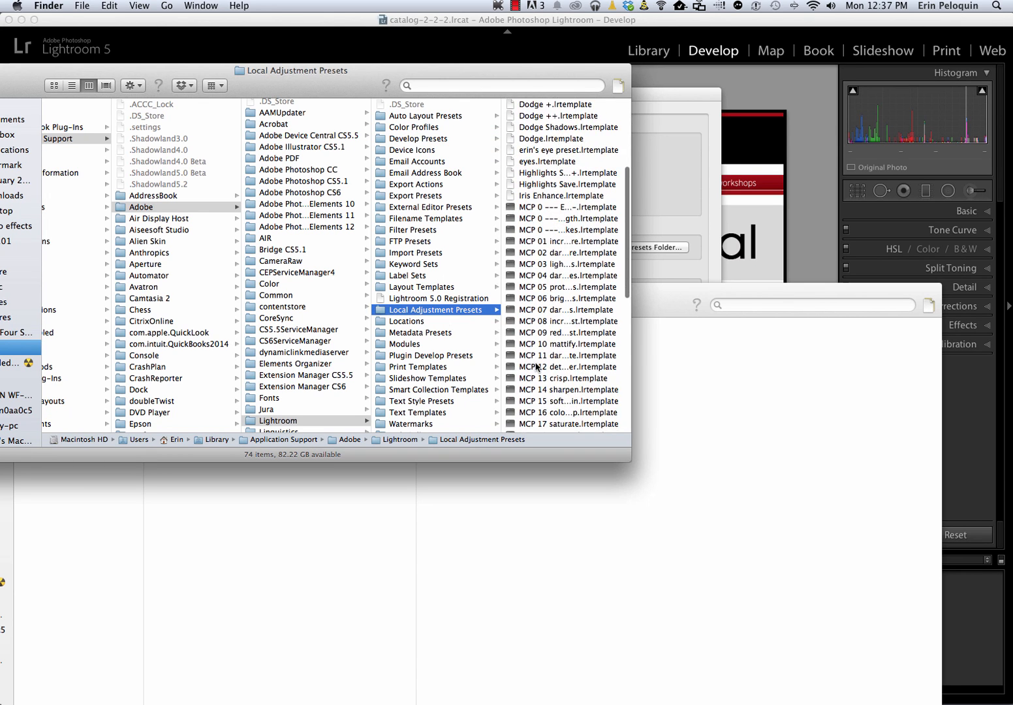
{"action": "scroll", "coordinate": [535, 367], "scroll_direction": "down", "scroll_amount": 1}
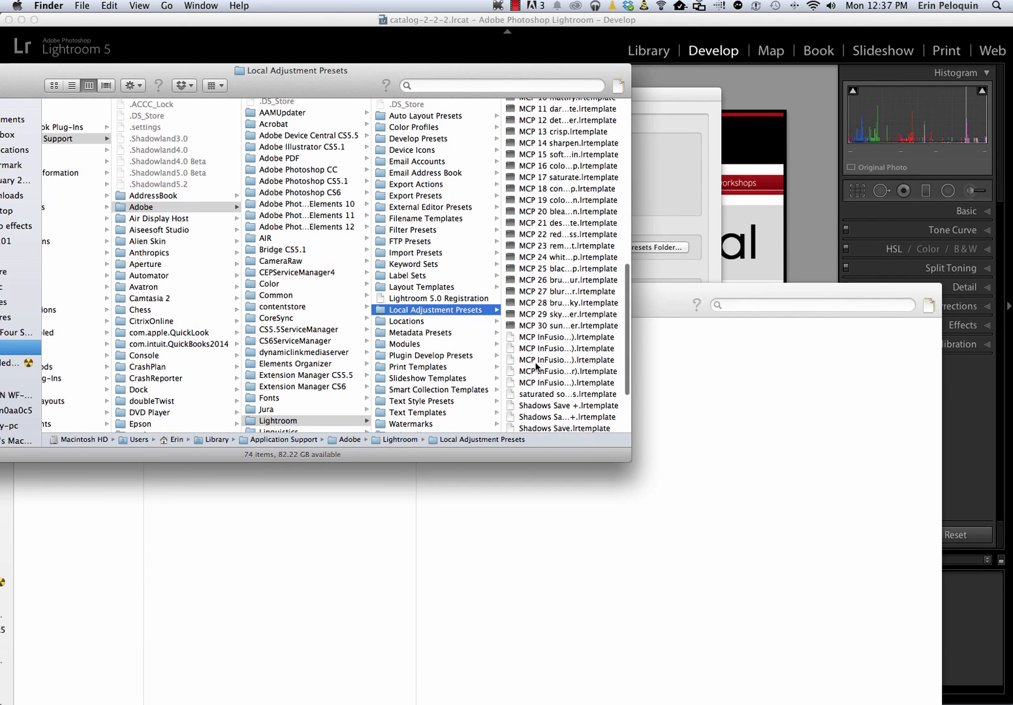
{"action": "scroll", "coordinate": [536, 367], "scroll_direction": "down", "scroll_amount": 6}
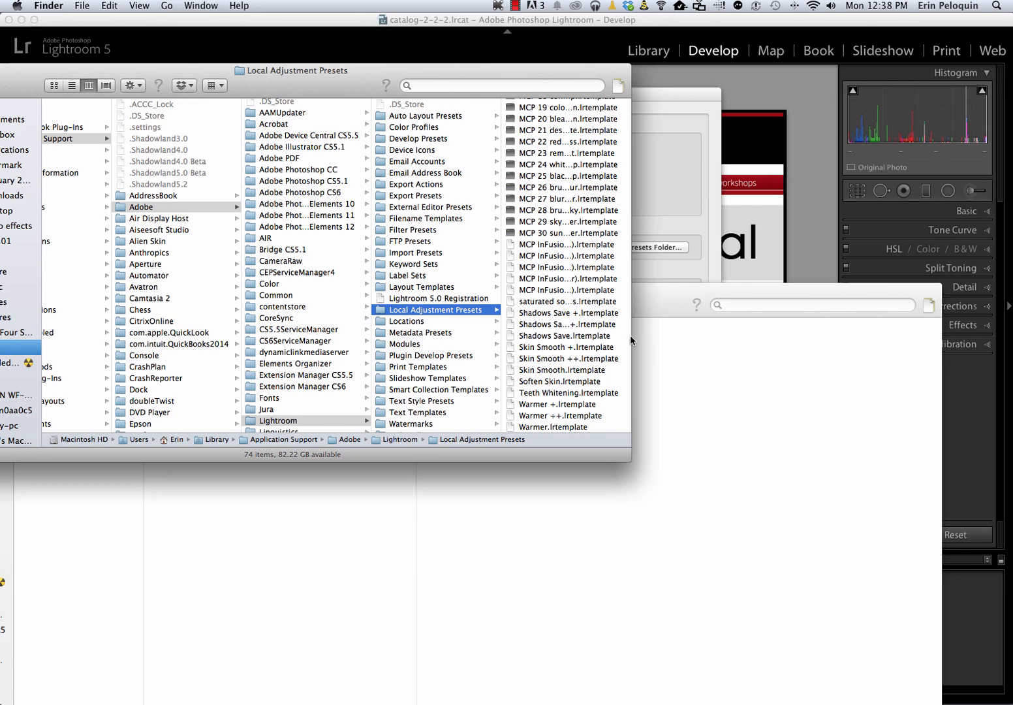
Copy all the MCP Light templates, from Deep Blue Blur through Sky Blue, from the Illuminate Local Adjustments folder
{"action": "left_click", "coordinate": [667, 323]}
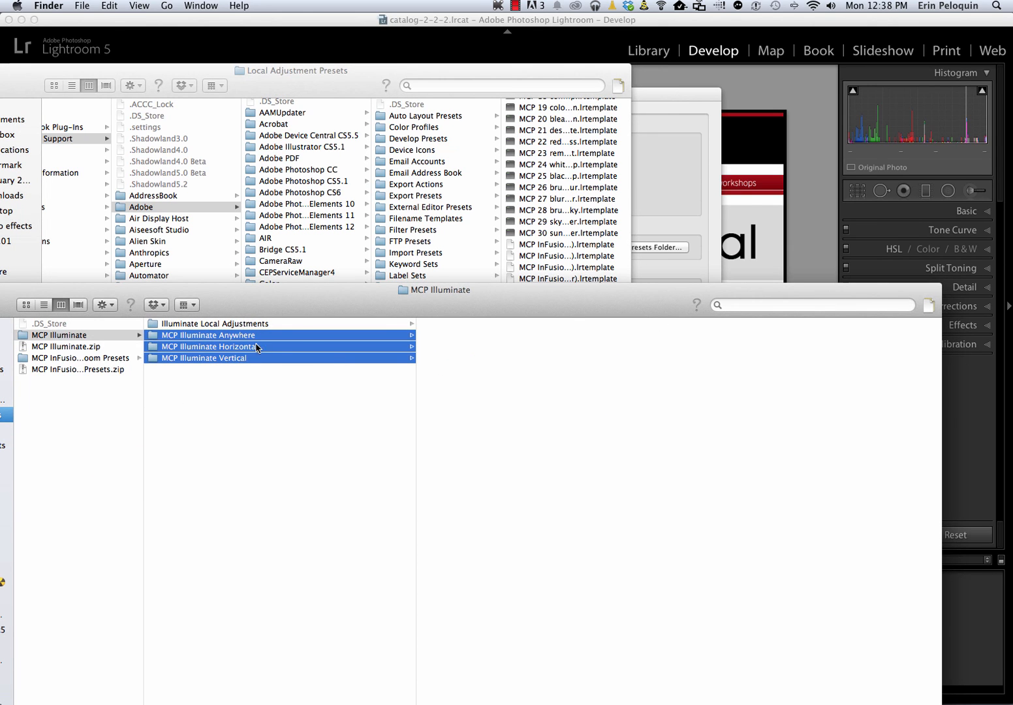
{"action": "left_click", "coordinate": [215, 327]}
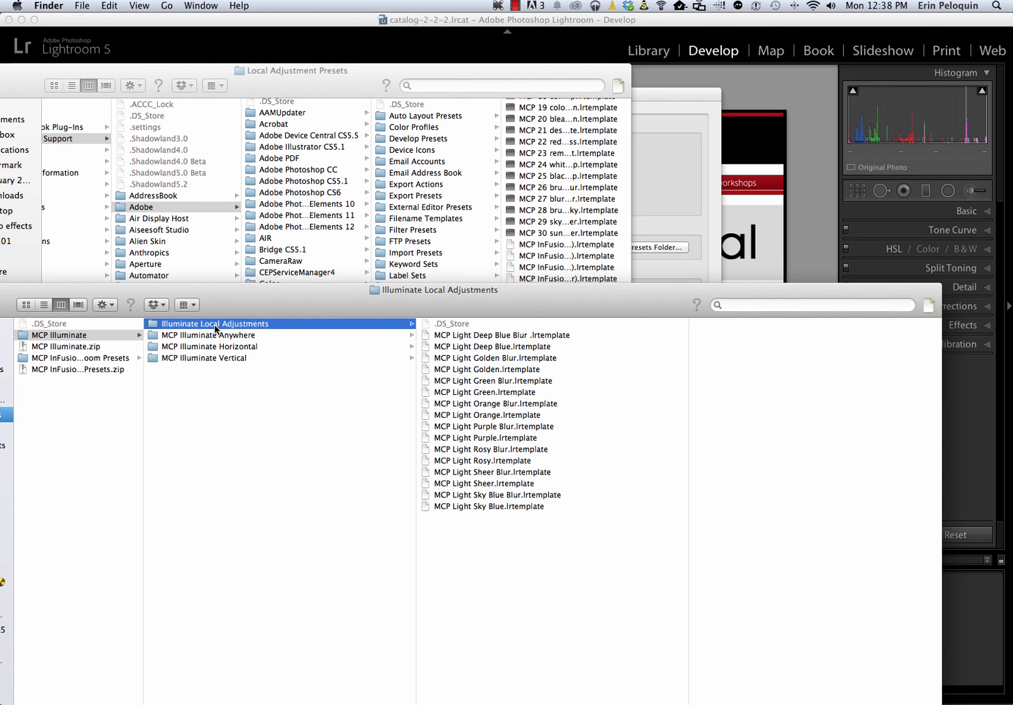
{"action": "left_click", "coordinate": [452, 336]}
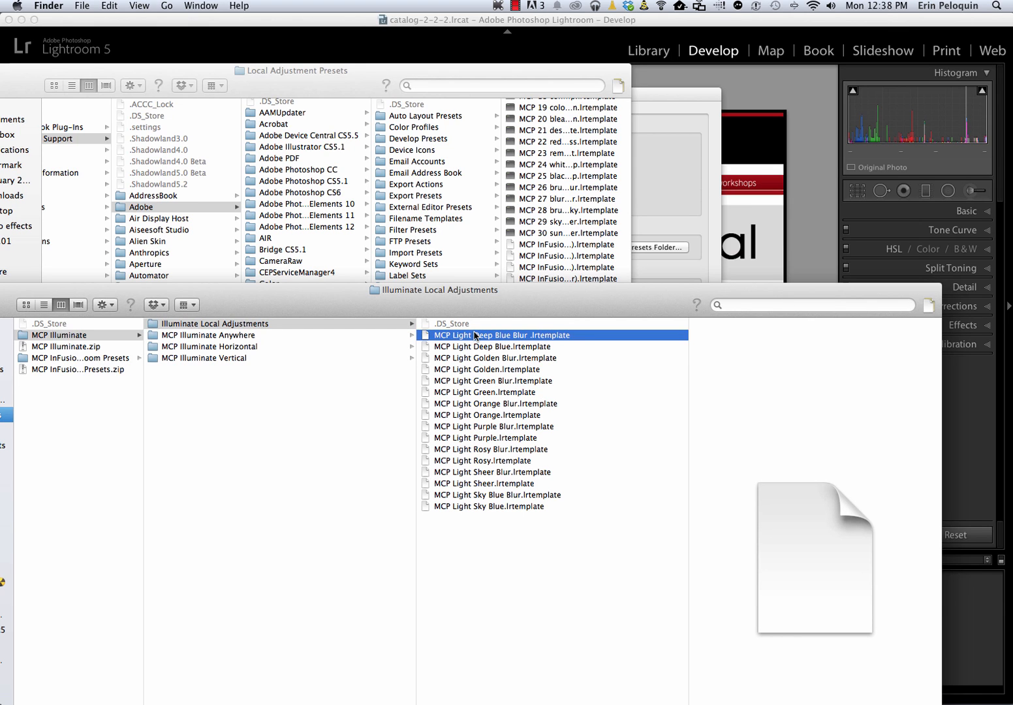
{"action": "left_click", "coordinate": [495, 507], "text": "shift"}
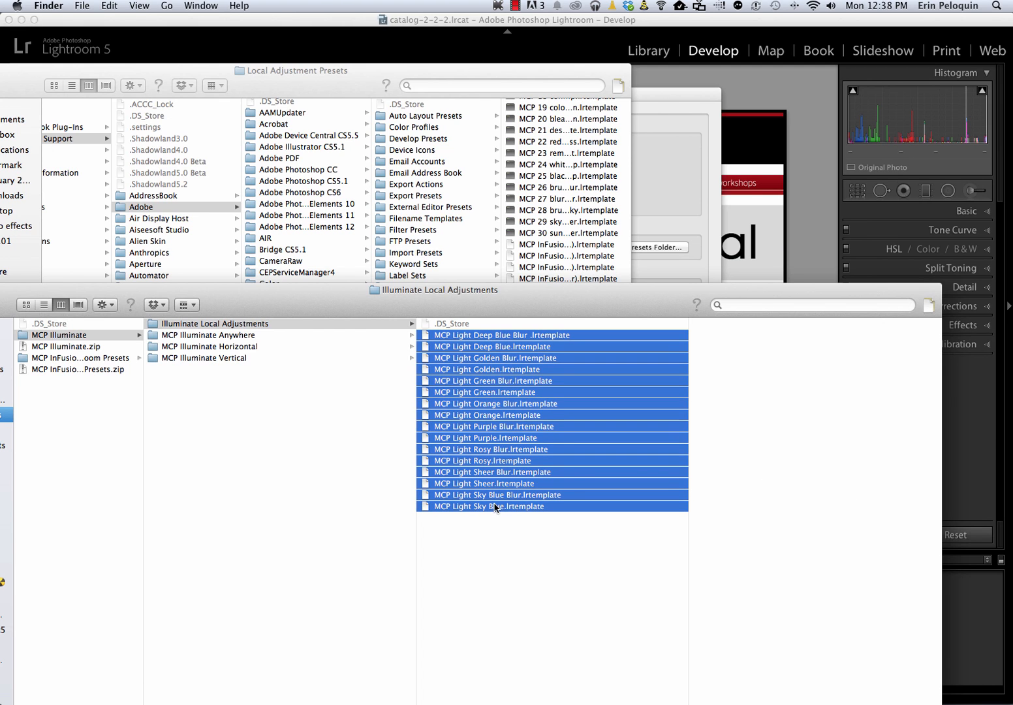
{"action": "right_click", "coordinate": [530, 435]}
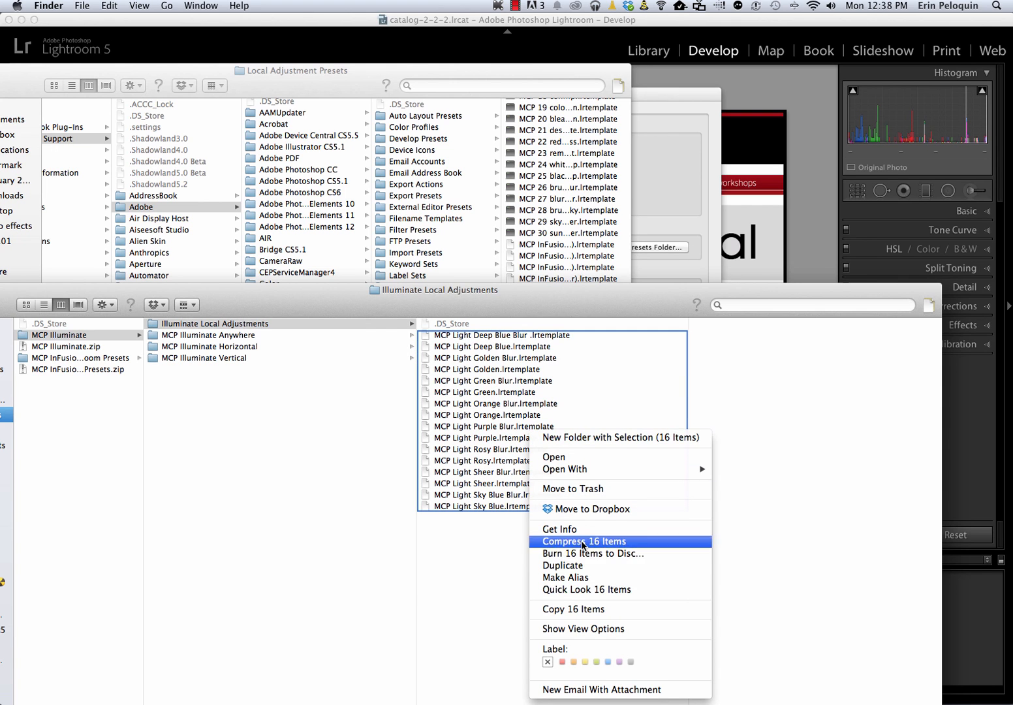
Paste the copied MCP Light templates into the Local Adjustment Presets folder and check them in its file list
{"action": "left_click", "coordinate": [516, 86]}
{"action": "right_click", "coordinate": [447, 310]}
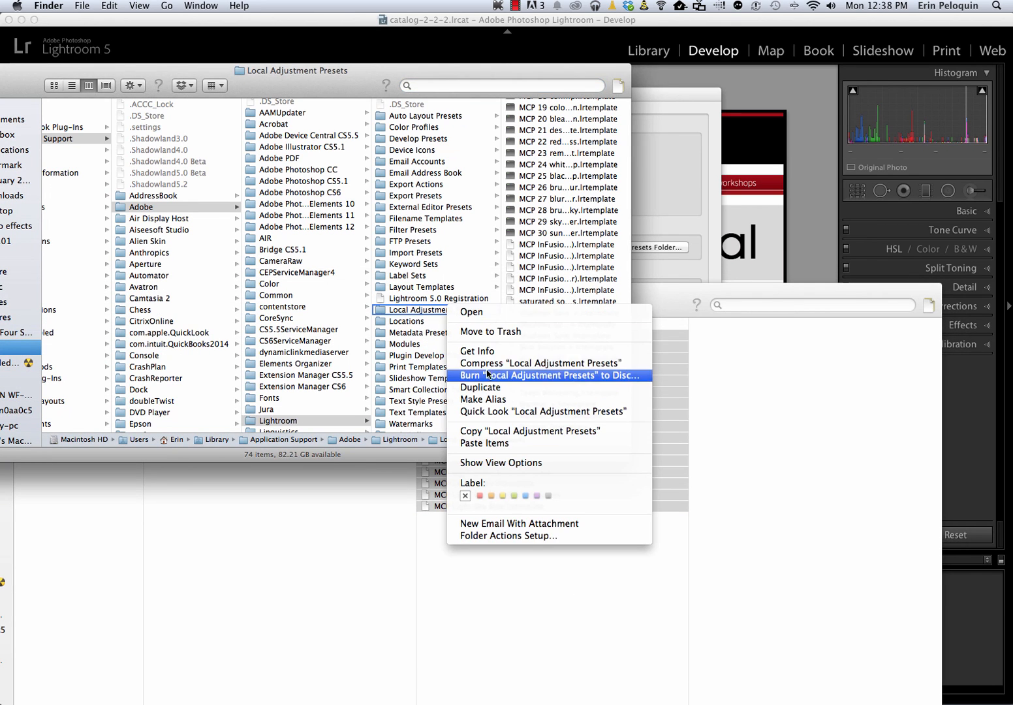
{"action": "left_click", "coordinate": [490, 443]}
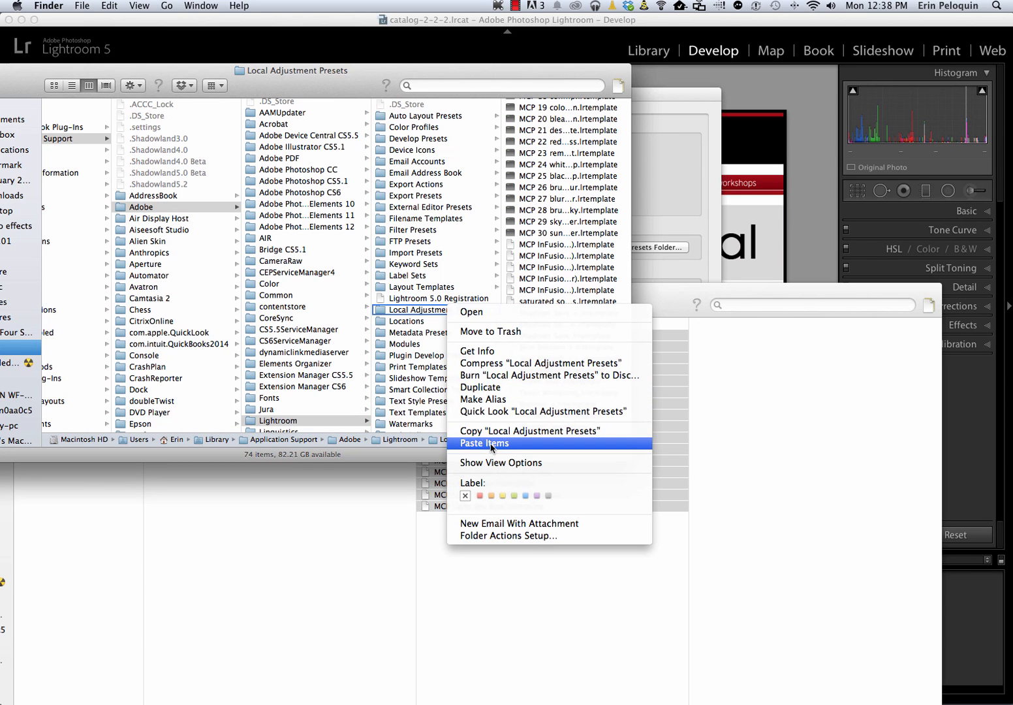
{"action": "scroll", "coordinate": [573, 389], "scroll_direction": "down", "scroll_amount": 6}
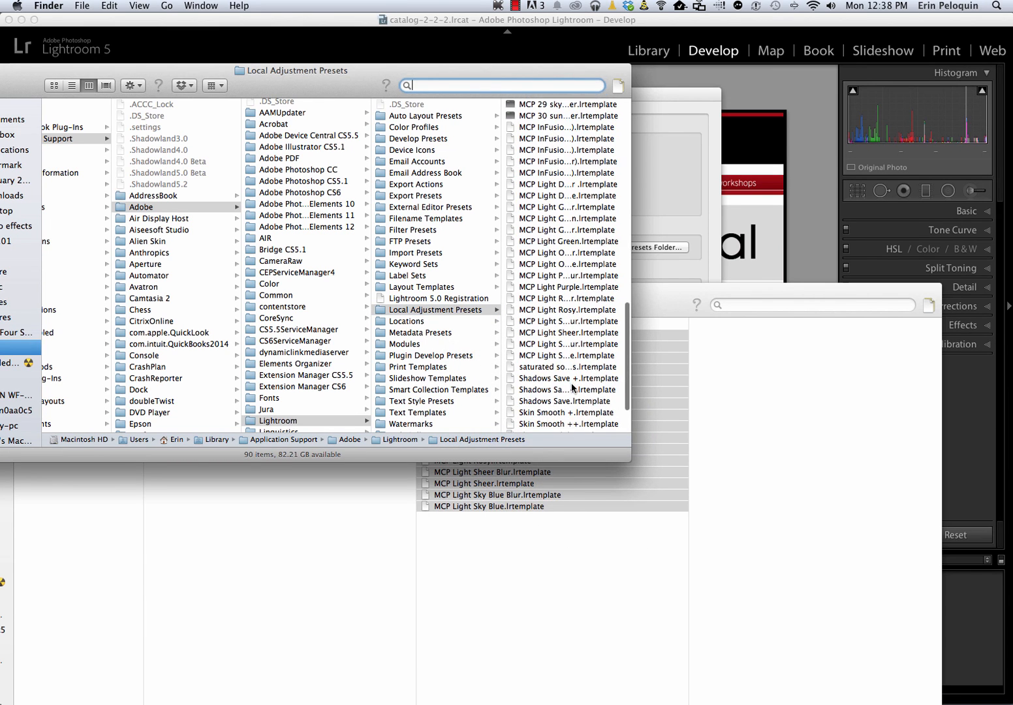
{"action": "scroll", "coordinate": [574, 388], "scroll_direction": "up", "scroll_amount": 3}
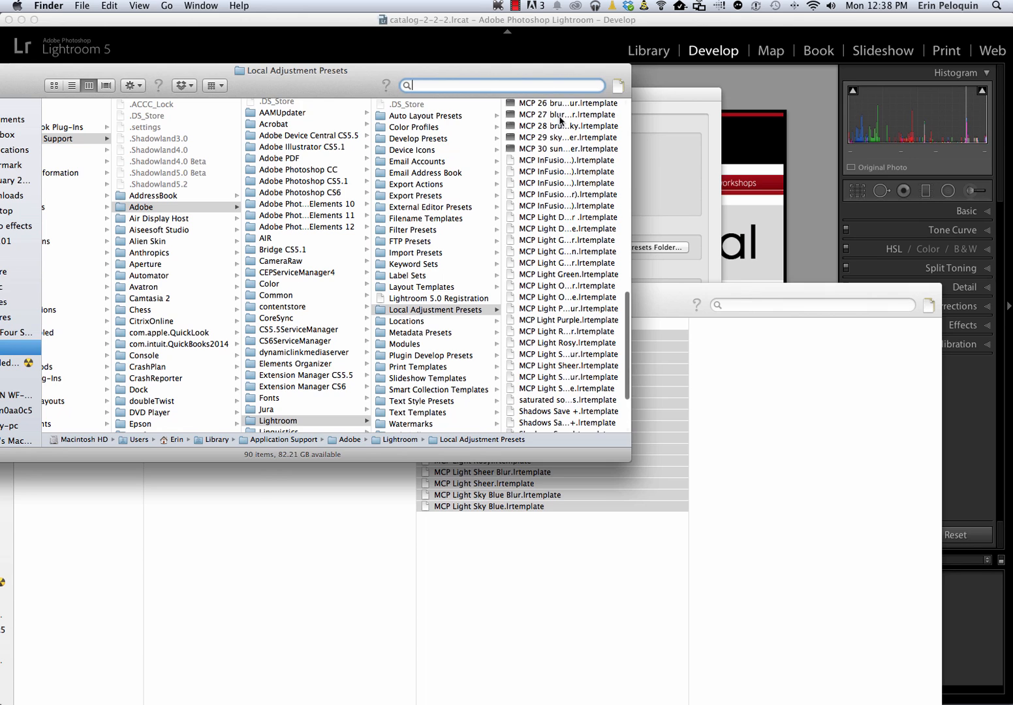
Close Lightroom's preferences and quit the program, skipping the catalog backup this time
{"action": "left_click", "coordinate": [641, 142]}
{"action": "left_click", "coordinate": [301, 95]}
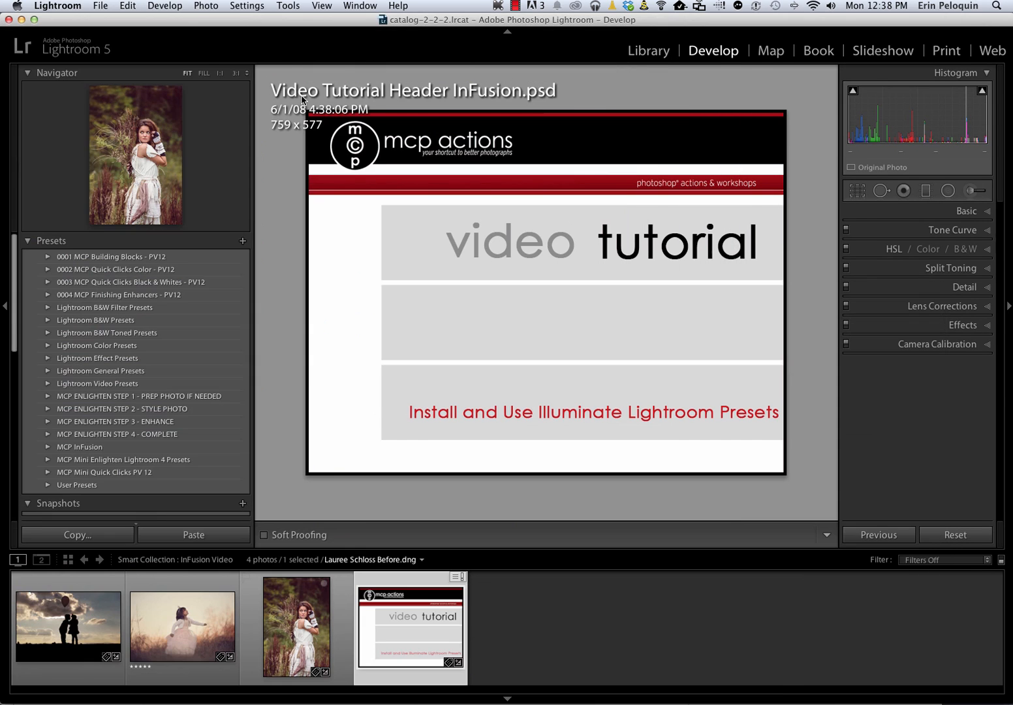
{"action": "left_click", "coordinate": [45, 6]}
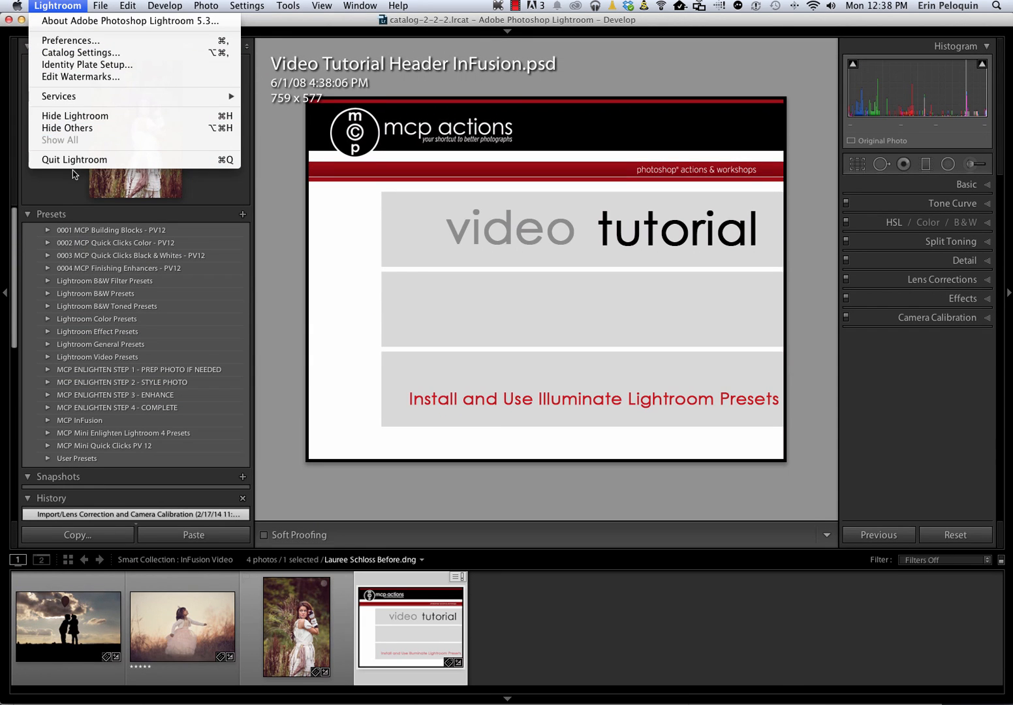
{"action": "left_click", "coordinate": [80, 166]}
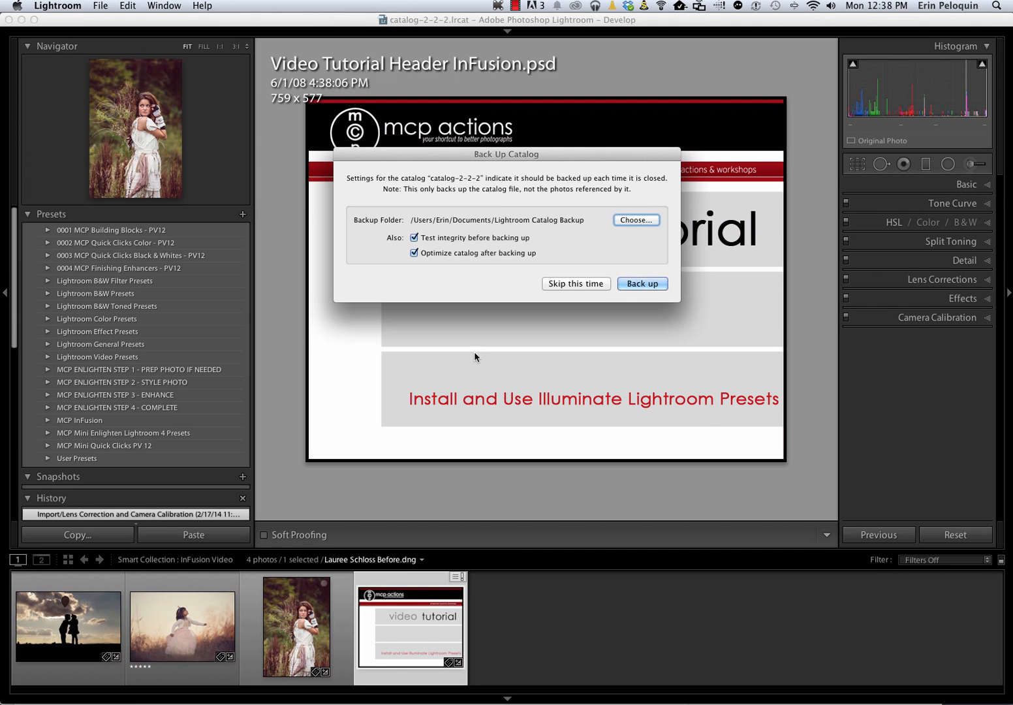
{"action": "left_click", "coordinate": [570, 284]}
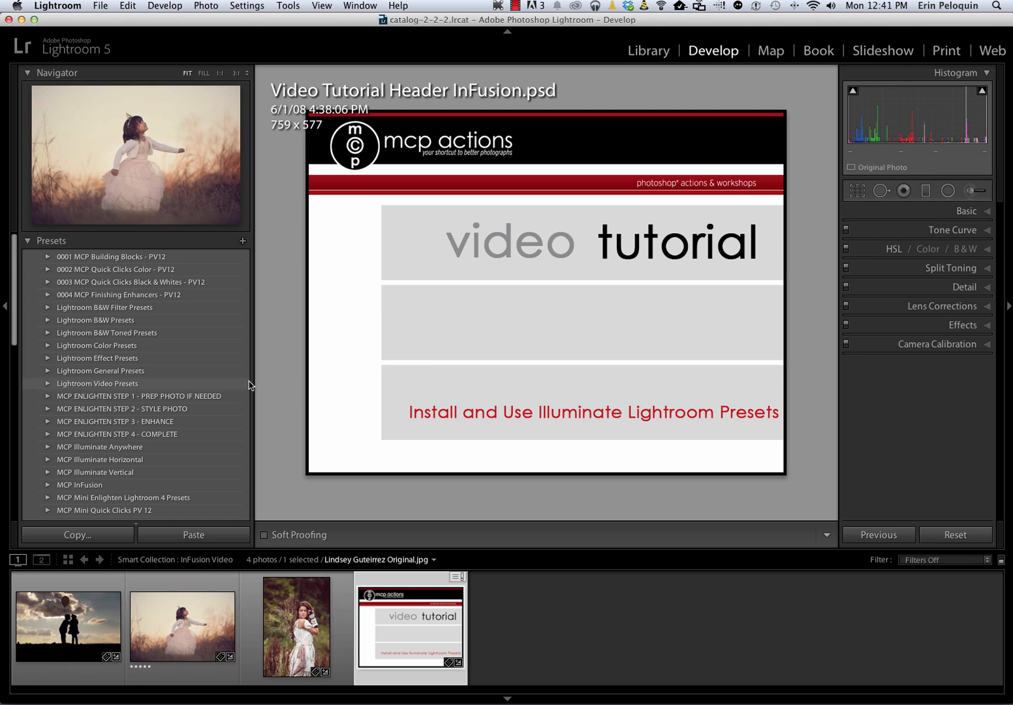
Look through the develop presets for the MCP Illuminate Anywhere, Horizontal and Vertical folders
{"action": "scroll", "coordinate": [13, 375], "scroll_direction": "down", "scroll_amount": 2}
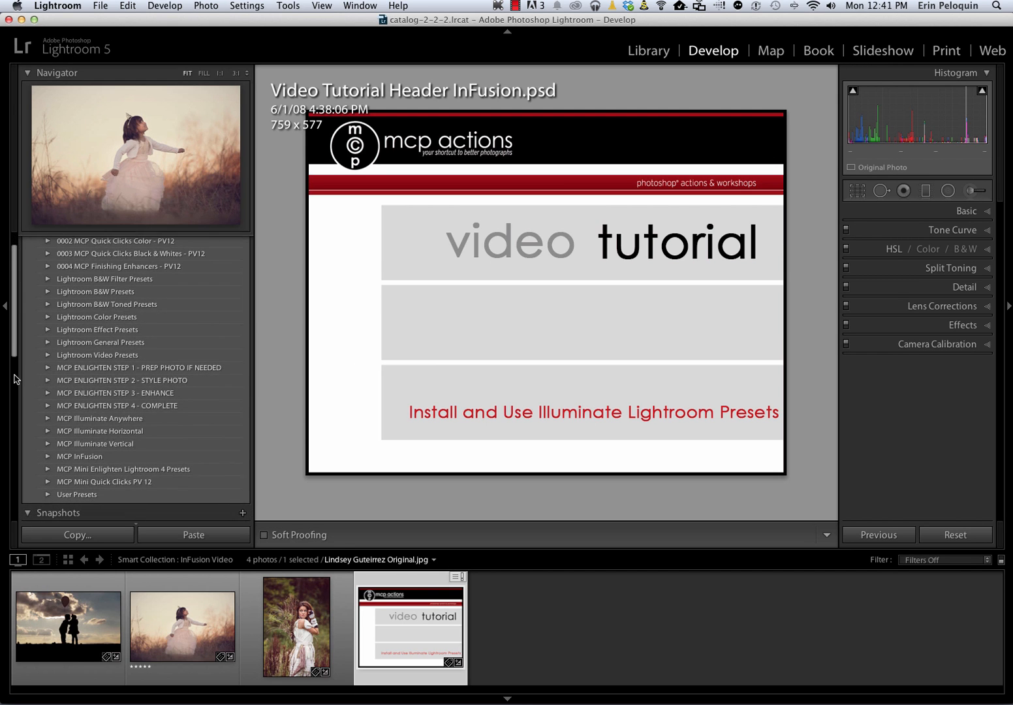
{"action": "scroll", "coordinate": [40, 380], "scroll_direction": "up", "scroll_amount": 2}
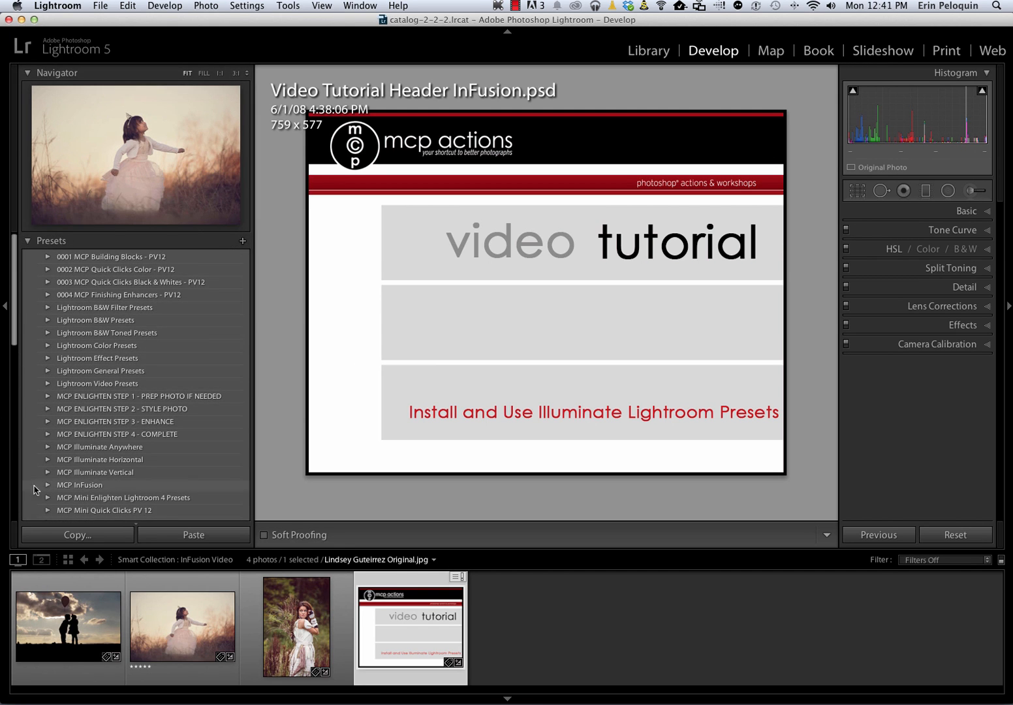
{"action": "scroll", "coordinate": [136, 484], "scroll_direction": "down", "scroll_amount": 4}
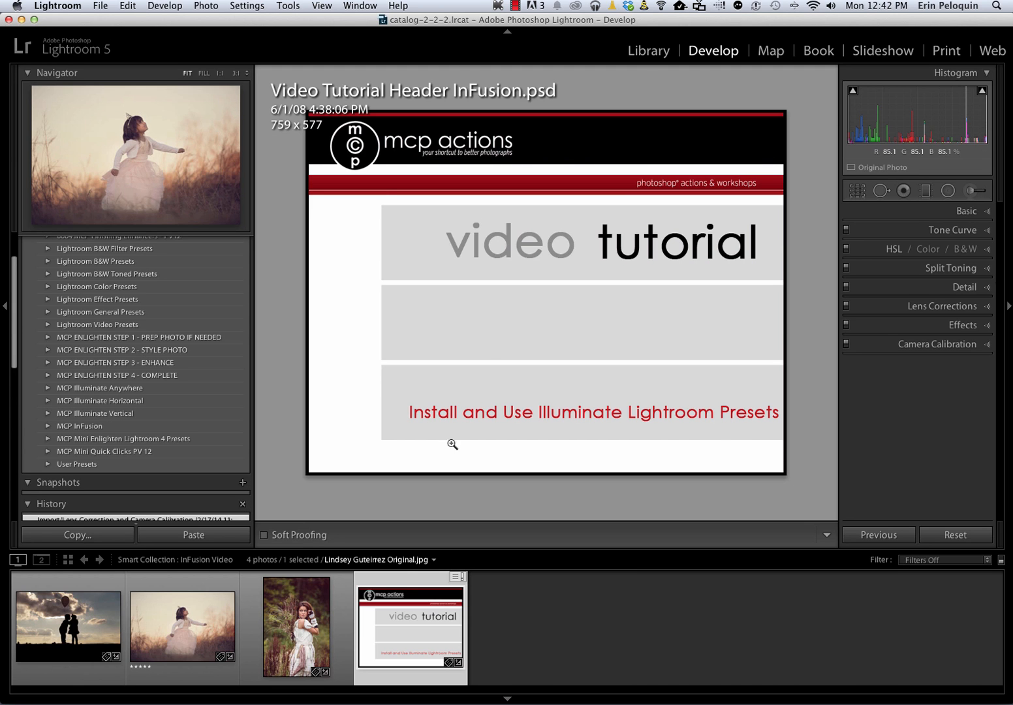
Select the photo of the woman holding dried branches and check the Graduated Filter's effect presets for the MCP Light entries
{"action": "left_click", "coordinate": [144, 639]}
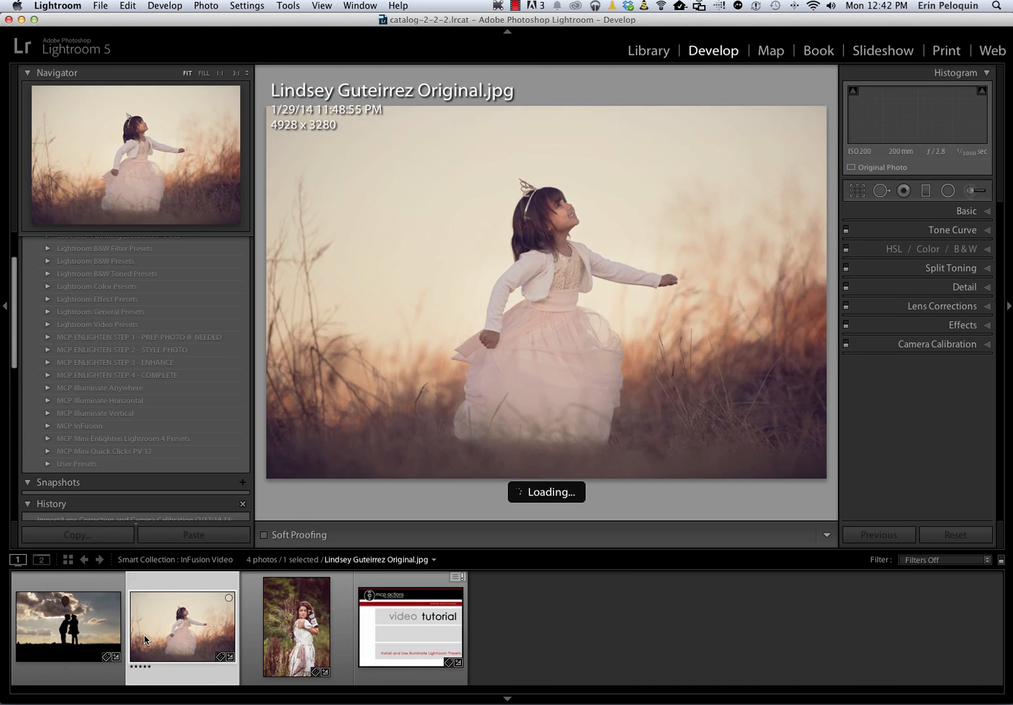
{"action": "left_click", "coordinate": [284, 629]}
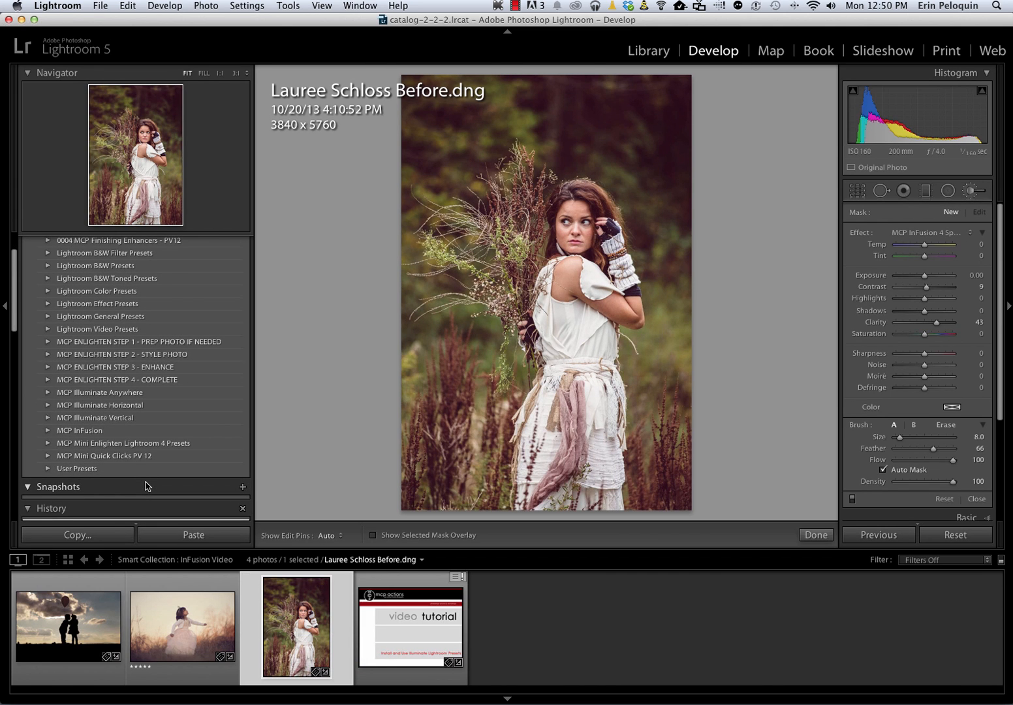
{"action": "left_click", "coordinate": [925, 192]}
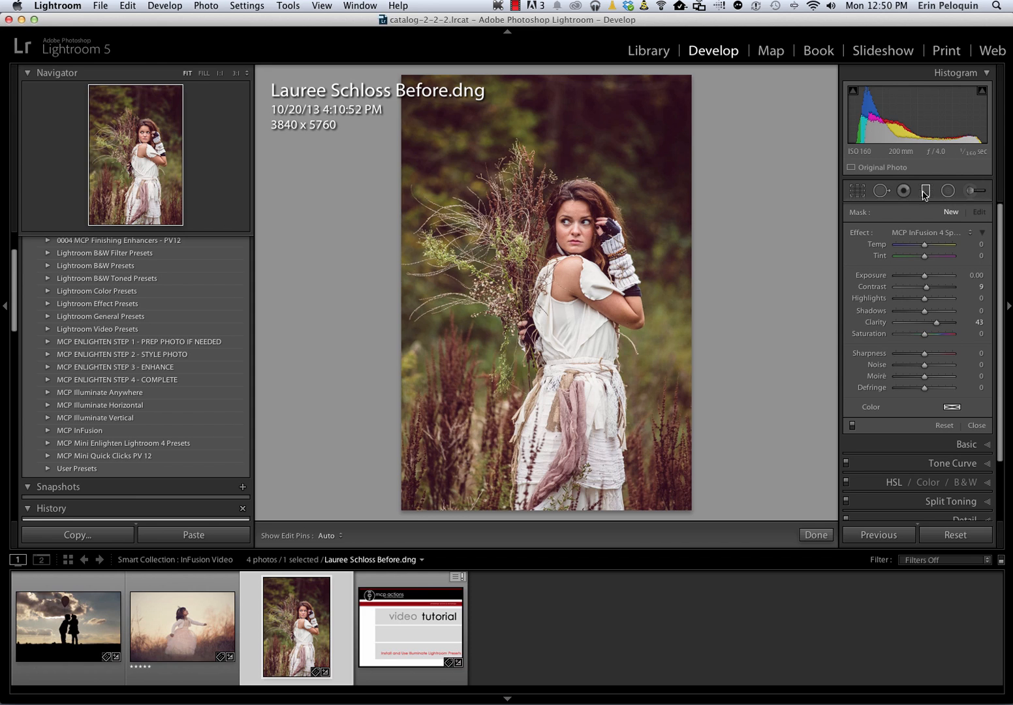
{"action": "left_click", "coordinate": [916, 232]}
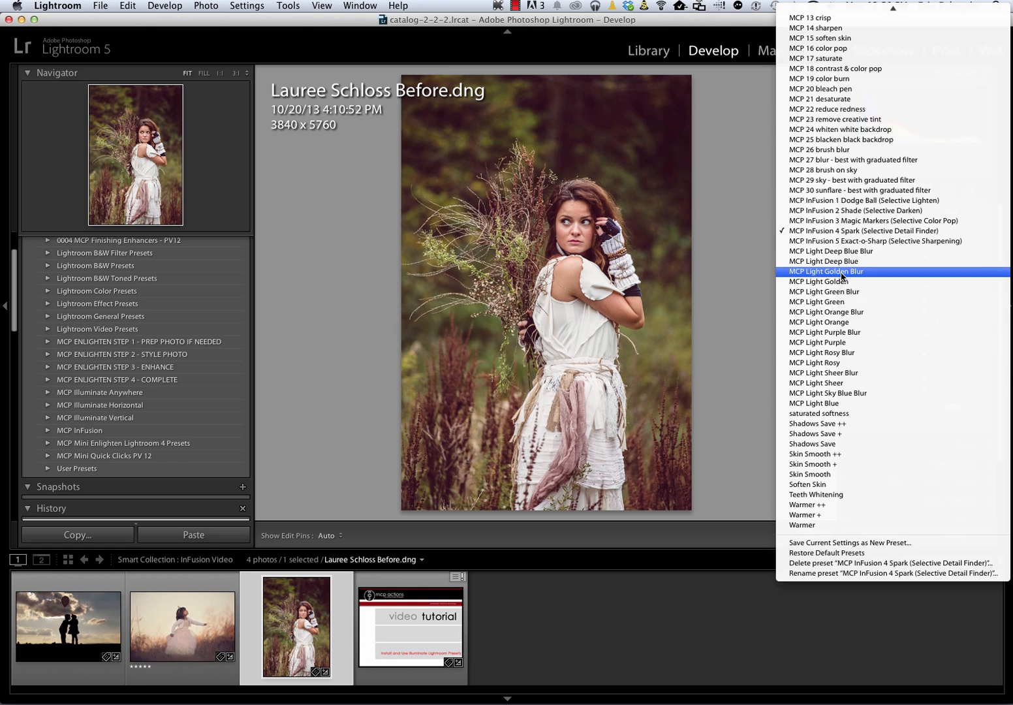
{"action": "left_click", "coordinate": [760, 384]}
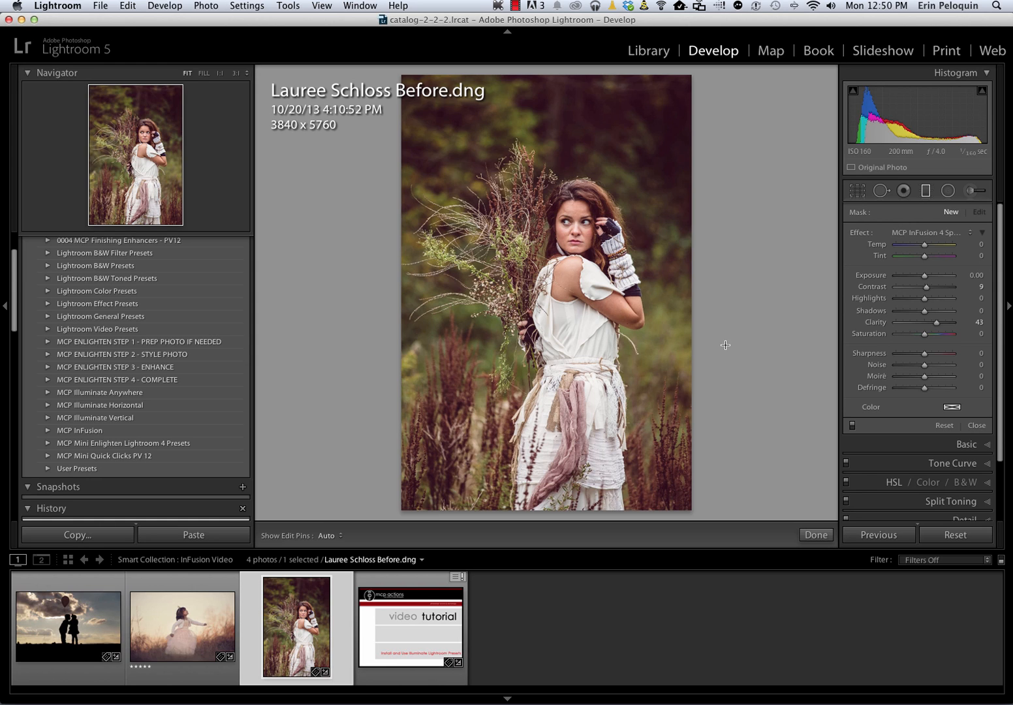
Expand the MCP Illuminate Vertical folder and look through its sunlight, sunrays and sunstream presets
{"action": "scroll", "coordinate": [39, 340], "scroll_direction": "down", "scroll_amount": 5}
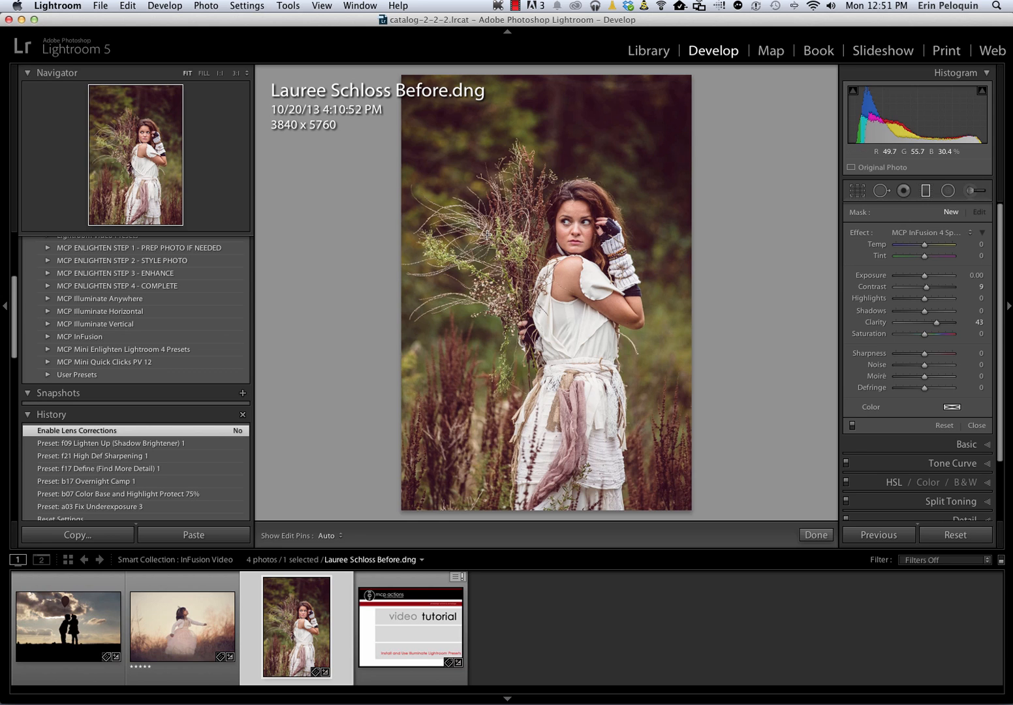
{"action": "left_click", "coordinate": [47, 325]}
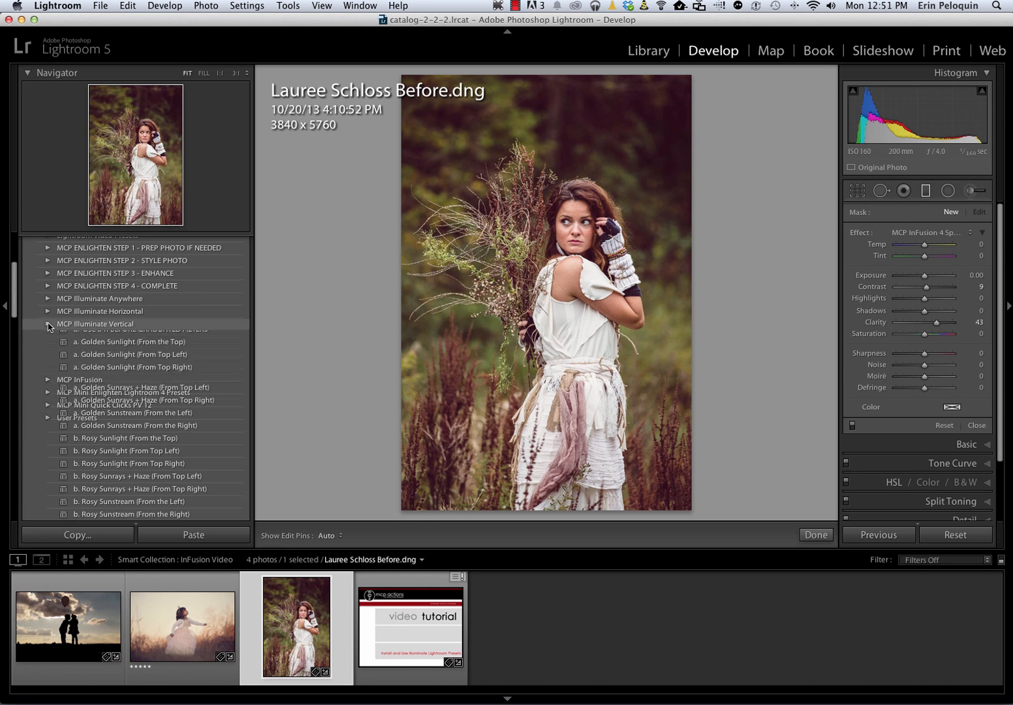
{"action": "scroll", "coordinate": [66, 387], "scroll_direction": "down", "scroll_amount": 3}
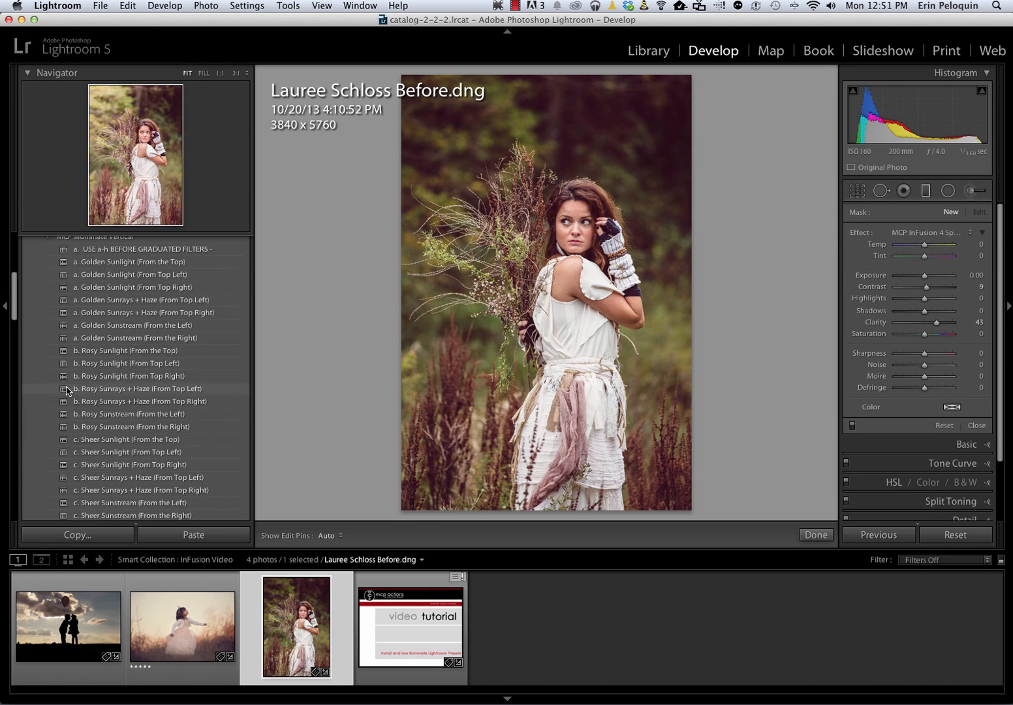
{"action": "scroll", "coordinate": [67, 388], "scroll_direction": "up", "scroll_amount": 2}
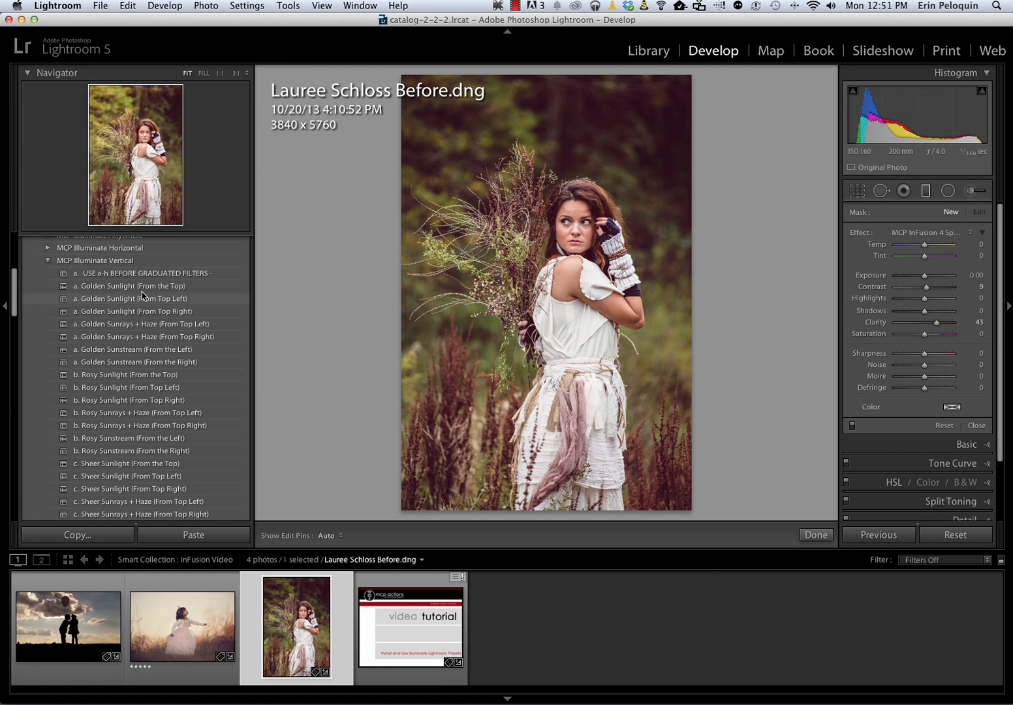
{"action": "scroll", "coordinate": [127, 377], "scroll_direction": "down", "scroll_amount": 1}
{"action": "scroll", "coordinate": [127, 377], "scroll_direction": "down", "scroll_amount": 3}
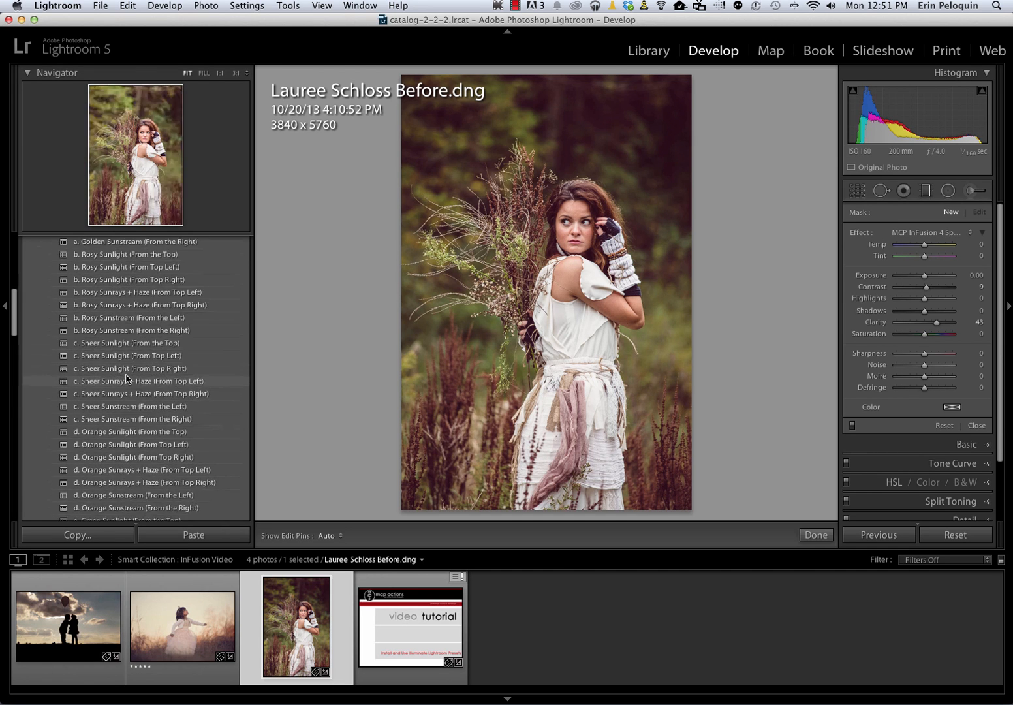
{"action": "scroll", "coordinate": [127, 380], "scroll_direction": "up", "scroll_amount": 6}
{"action": "scroll", "coordinate": [126, 384], "scroll_direction": "down", "scroll_amount": 4}
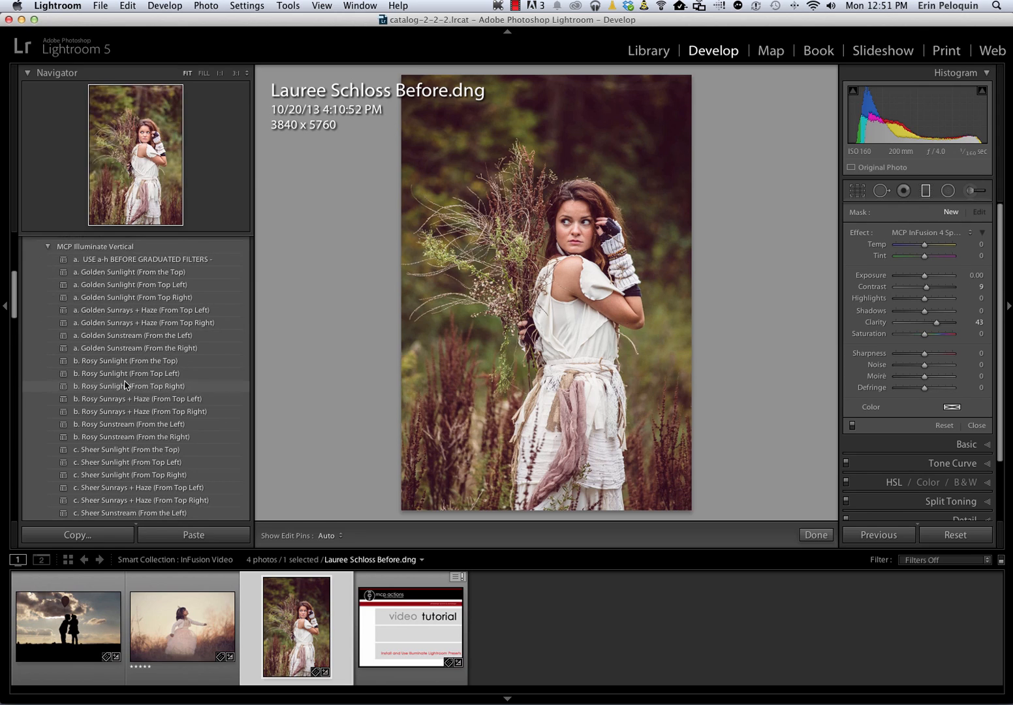
{"action": "scroll", "coordinate": [126, 385], "scroll_direction": "up", "scroll_amount": 4}
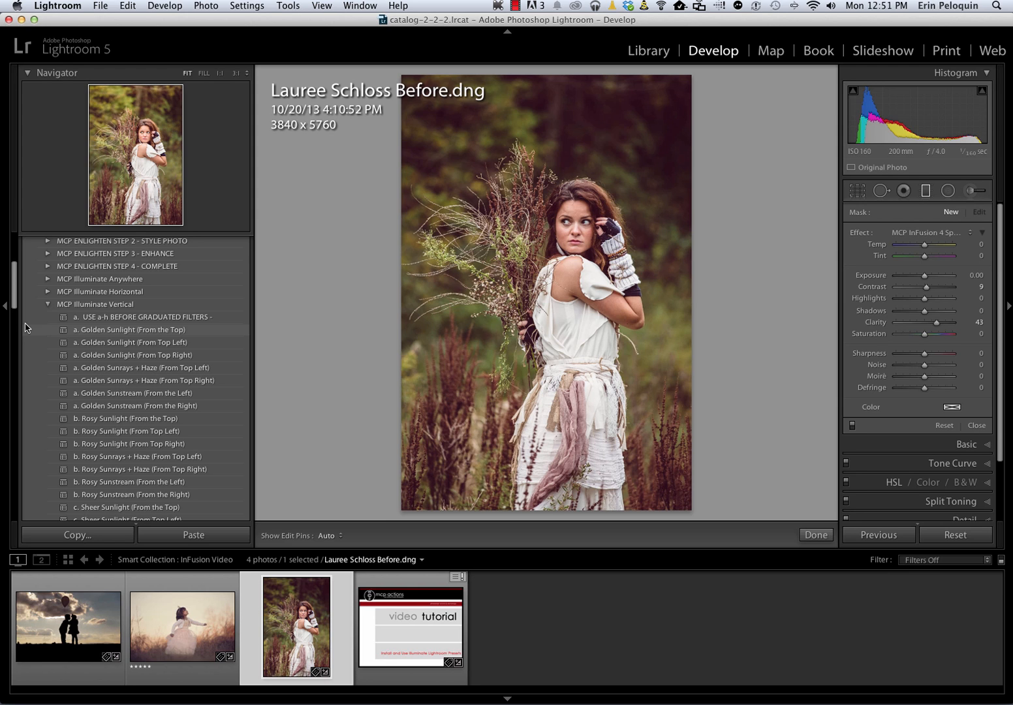
Try Golden Sunlight (From the Top), Rosy Sunrays + Haze (From Top Right) and Sheer Sunlight (From Top Right), then apply Reset Vertical Light
{"action": "left_click", "coordinate": [100, 333]}
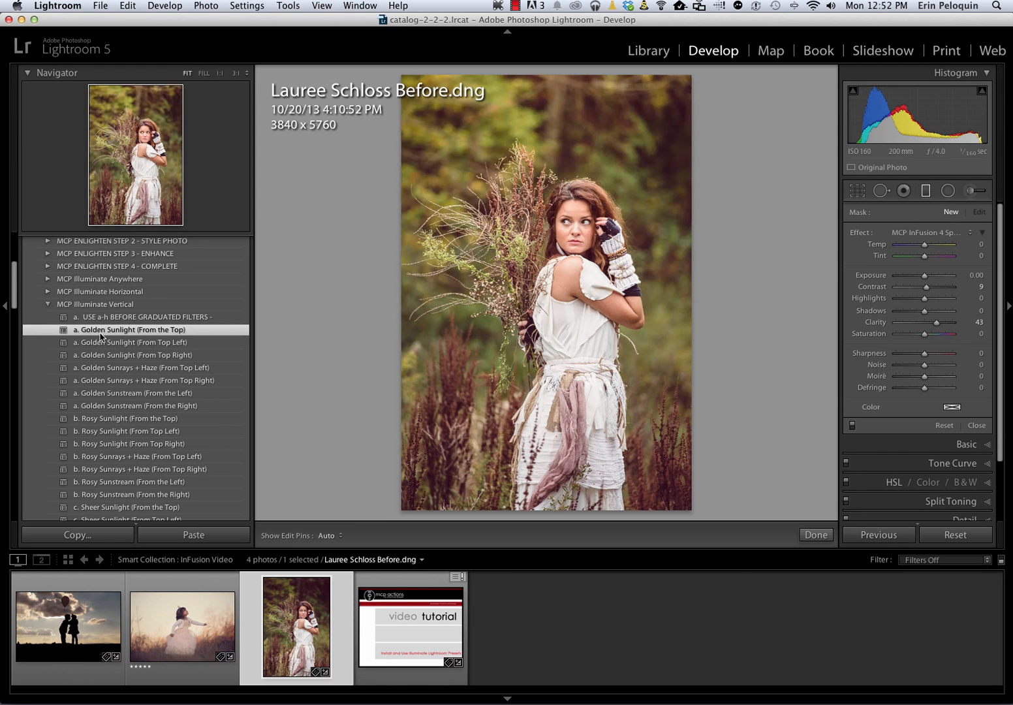
{"action": "left_click", "coordinate": [124, 469]}
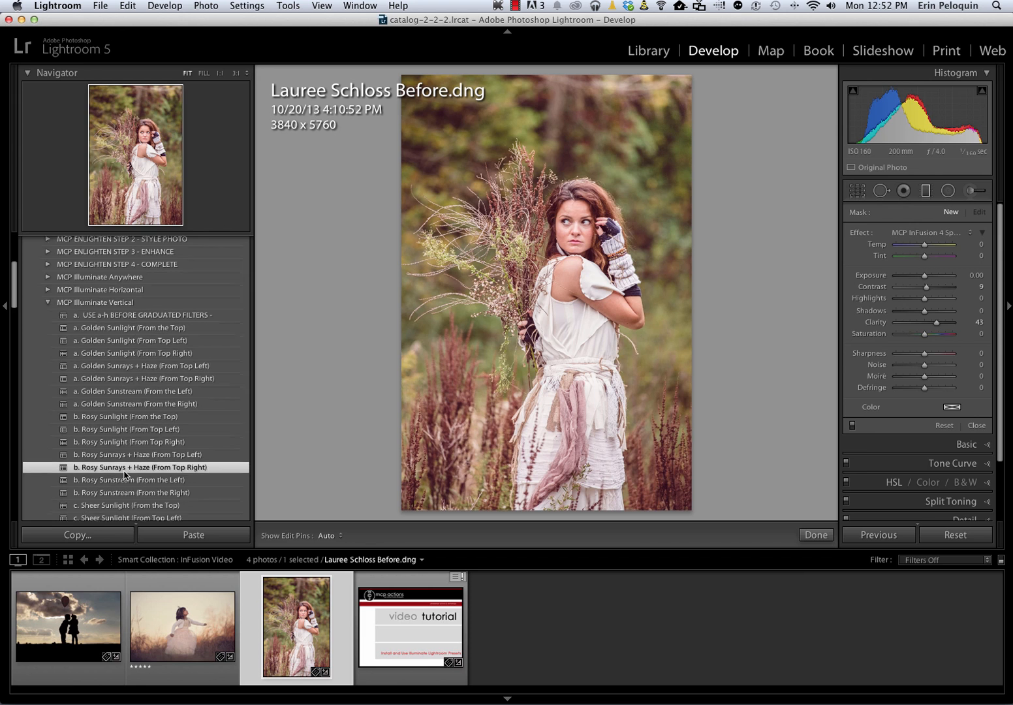
{"action": "scroll", "coordinate": [124, 472], "scroll_direction": "down", "scroll_amount": 3}
{"action": "left_click", "coordinate": [126, 472]}
{"action": "left_click", "coordinate": [128, 488]}
{"action": "scroll", "coordinate": [130, 494], "scroll_direction": "up", "scroll_amount": 1}
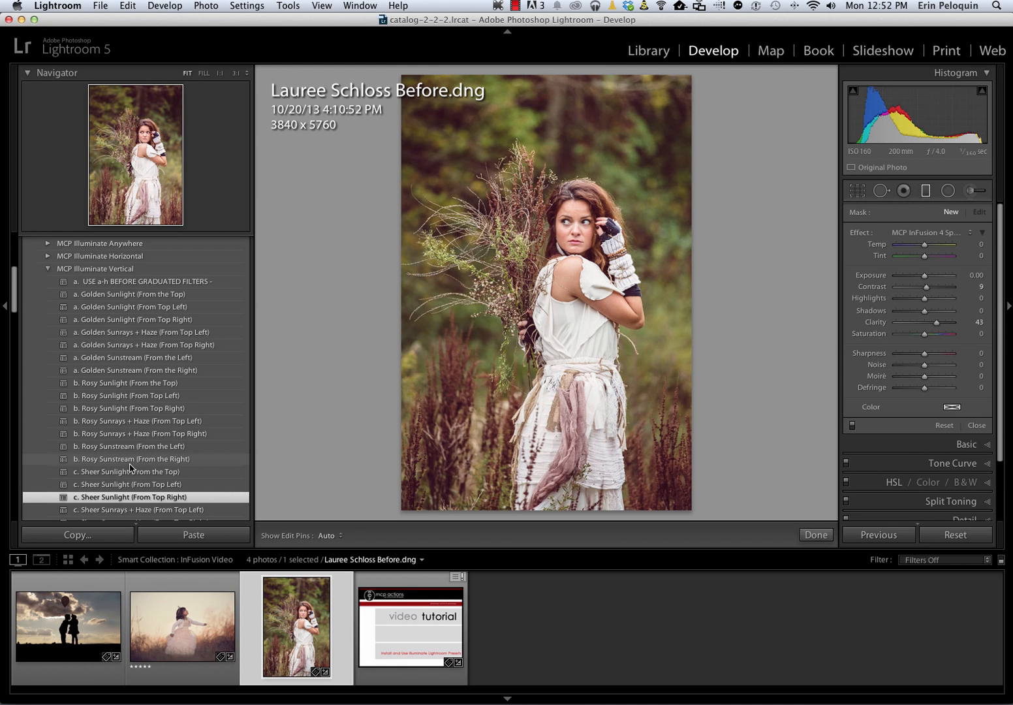
{"action": "scroll", "coordinate": [130, 467], "scroll_direction": "down", "scroll_amount": 13}
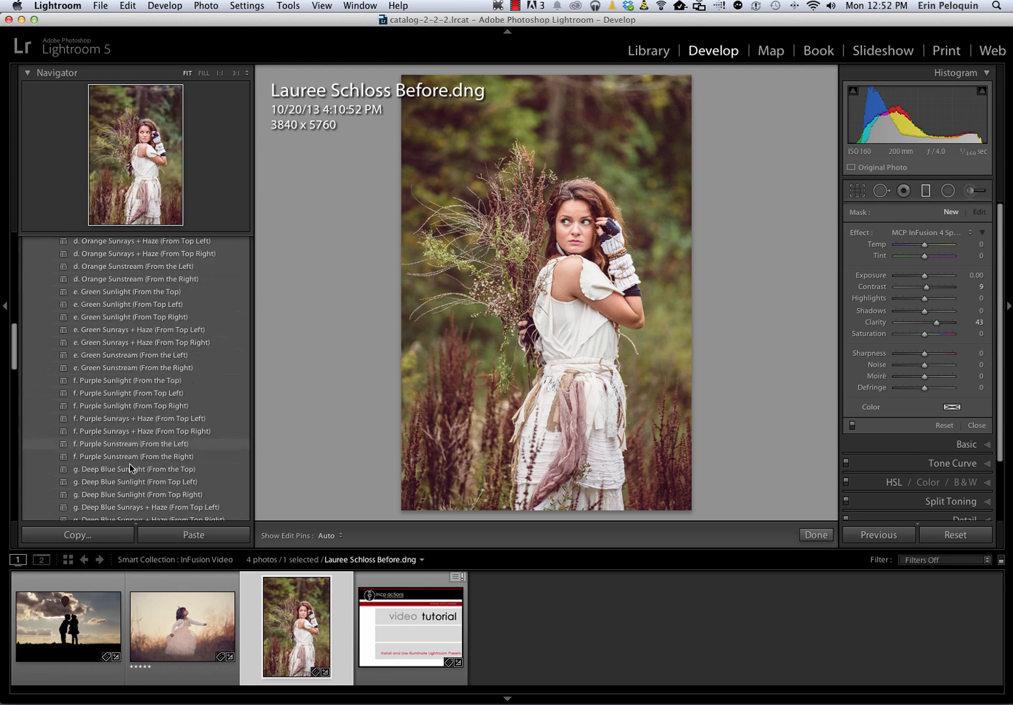
{"action": "left_click", "coordinate": [100, 465]}
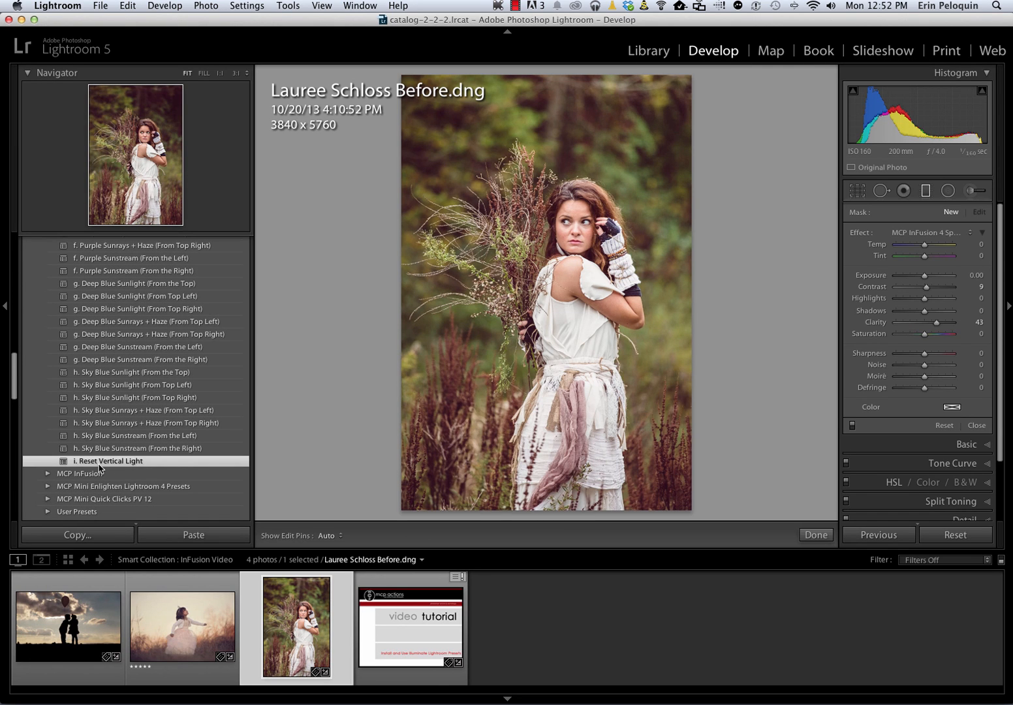
Look through the light wash, movable light band and light burst presets in the MCP Illuminate Anywhere folder
{"action": "scroll", "coordinate": [102, 465], "scroll_direction": "up", "scroll_amount": 15}
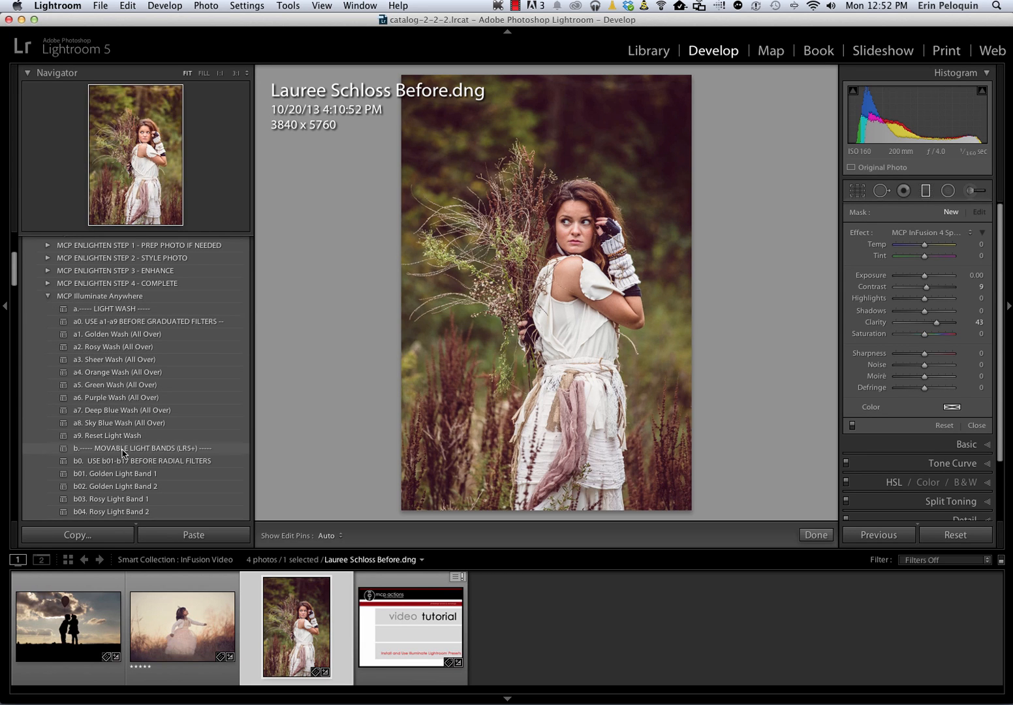
{"action": "scroll", "coordinate": [123, 454], "scroll_direction": "down", "scroll_amount": 5}
{"action": "scroll", "coordinate": [123, 454], "scroll_direction": "down", "scroll_amount": 8}
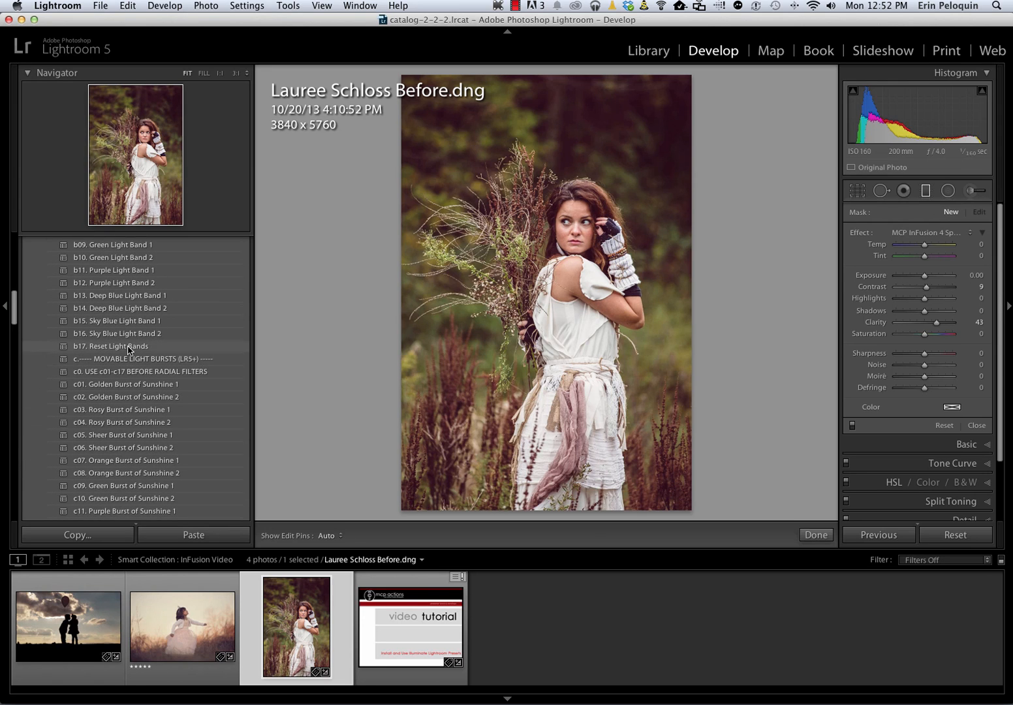
{"action": "scroll", "coordinate": [126, 363], "scroll_direction": "up", "scroll_amount": 10}
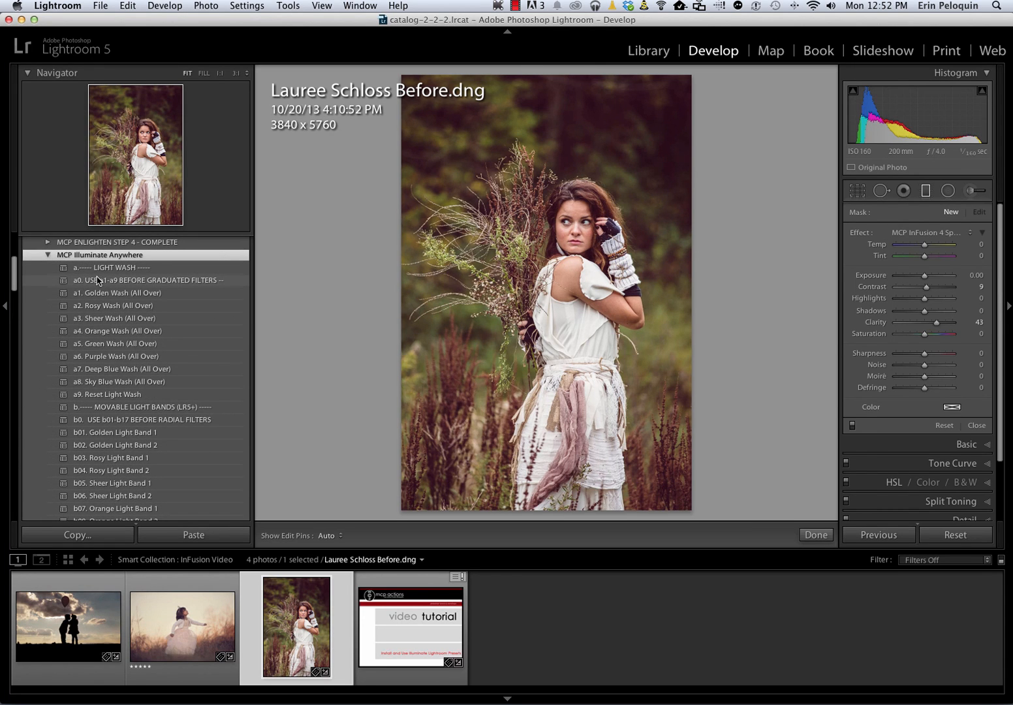
{"action": "left_click", "coordinate": [48, 255]}
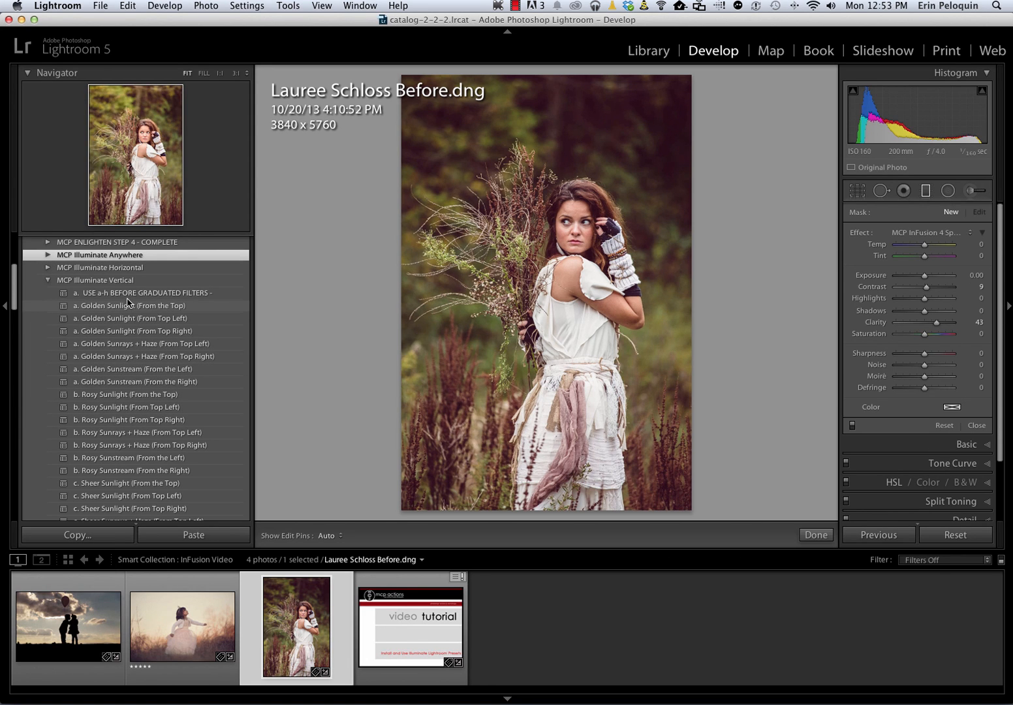
{"action": "left_click", "coordinate": [49, 255]}
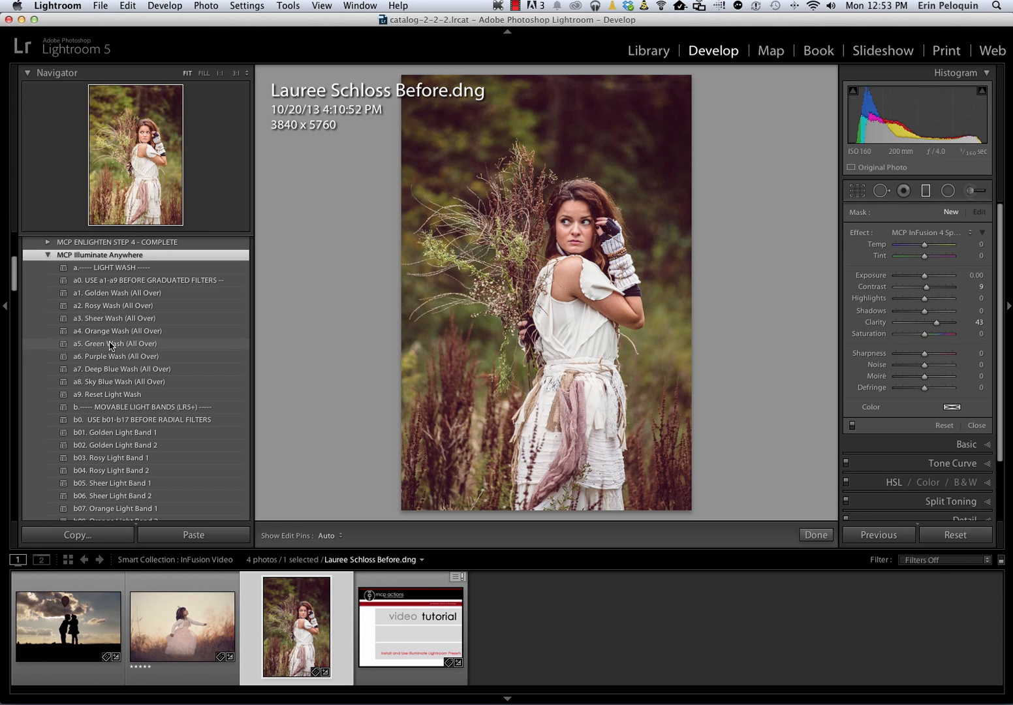
Apply the Deep Blue Wash (All Over) preset to the photo and layer Sheer Light Band 1 over it
{"action": "left_click", "coordinate": [109, 369]}
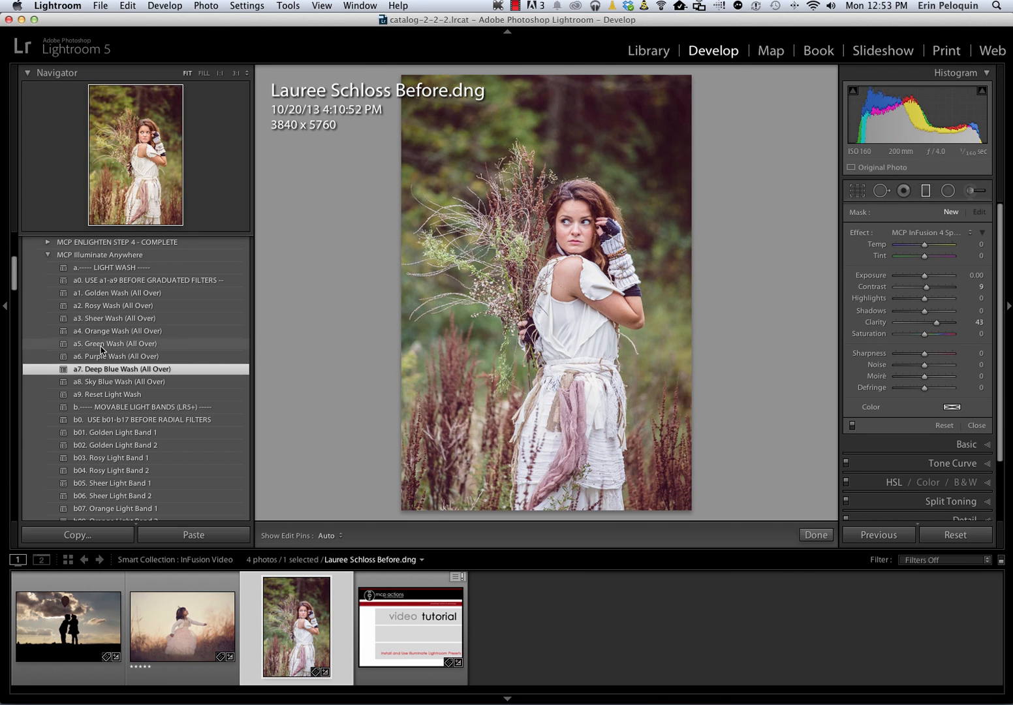
{"action": "scroll", "coordinate": [104, 366], "scroll_direction": "down", "scroll_amount": 2}
{"action": "scroll", "coordinate": [101, 386], "scroll_direction": "down", "scroll_amount": 5}
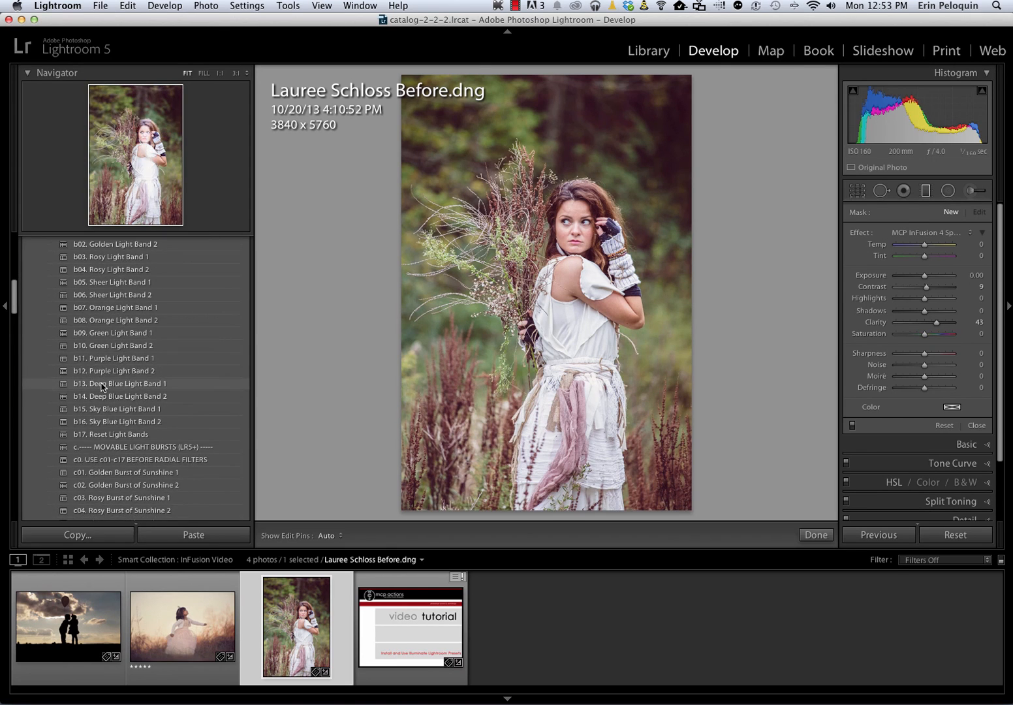
{"action": "scroll", "coordinate": [101, 386], "scroll_direction": "up", "scroll_amount": 2}
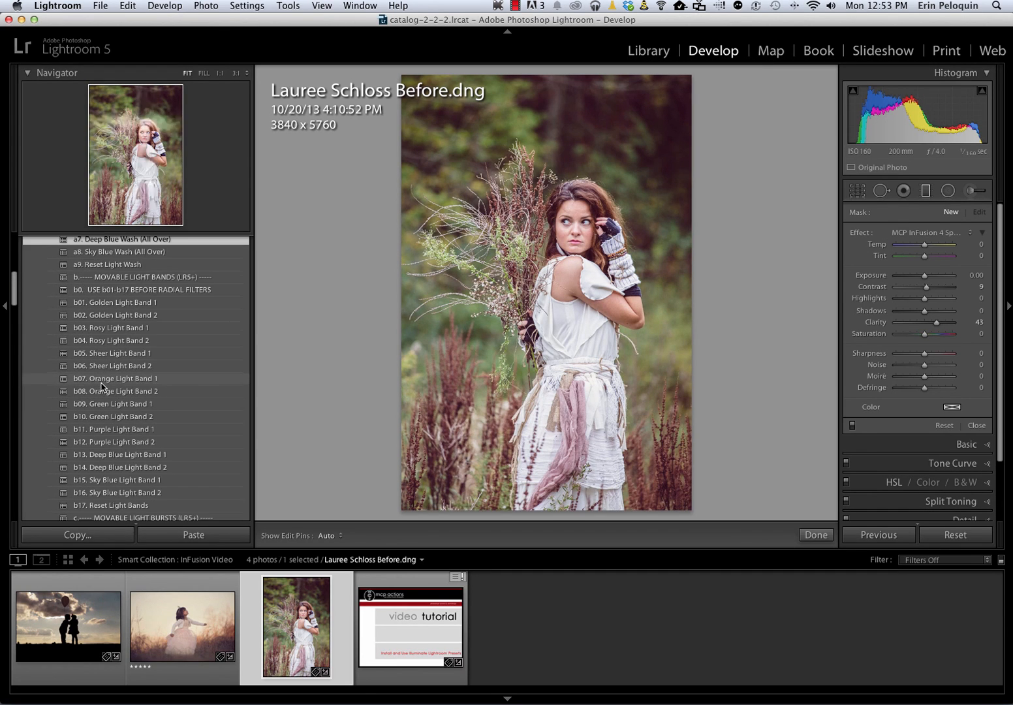
{"action": "scroll", "coordinate": [162, 282], "scroll_direction": "up", "scroll_amount": 9}
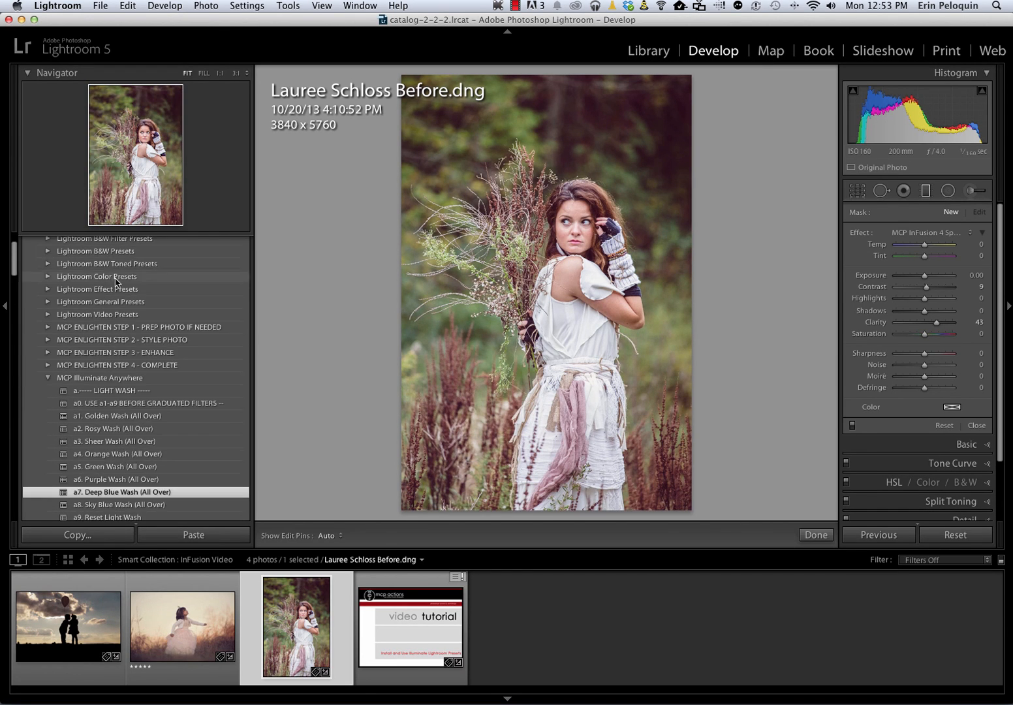
{"action": "scroll", "coordinate": [116, 314], "scroll_direction": "down", "scroll_amount": 2}
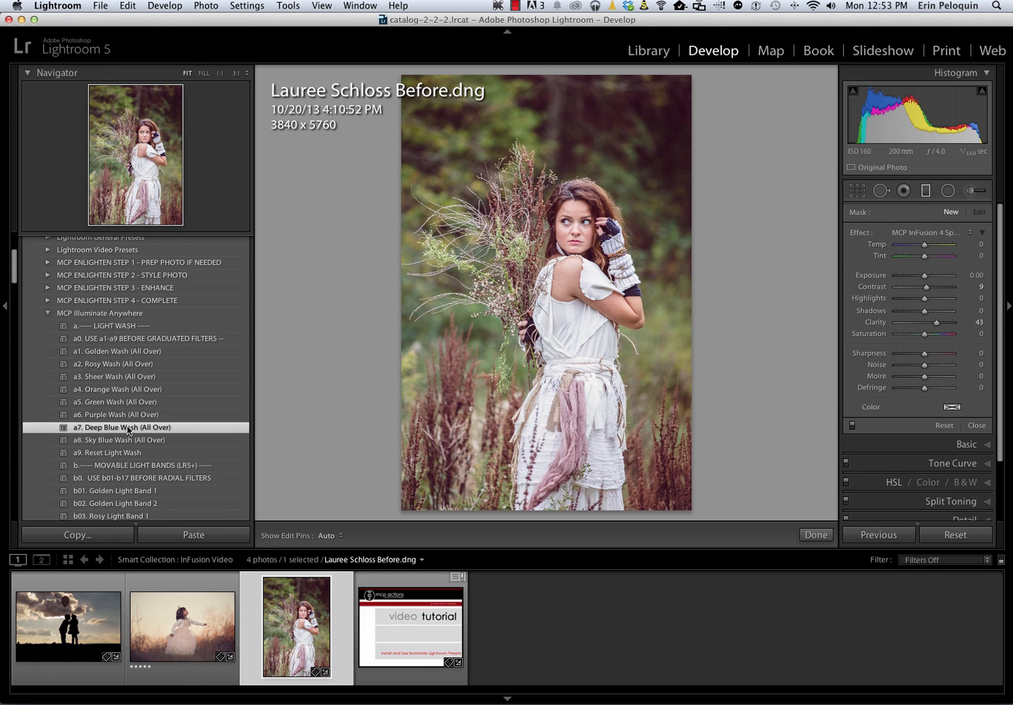
{"action": "scroll", "coordinate": [128, 430], "scroll_direction": "down", "scroll_amount": 2}
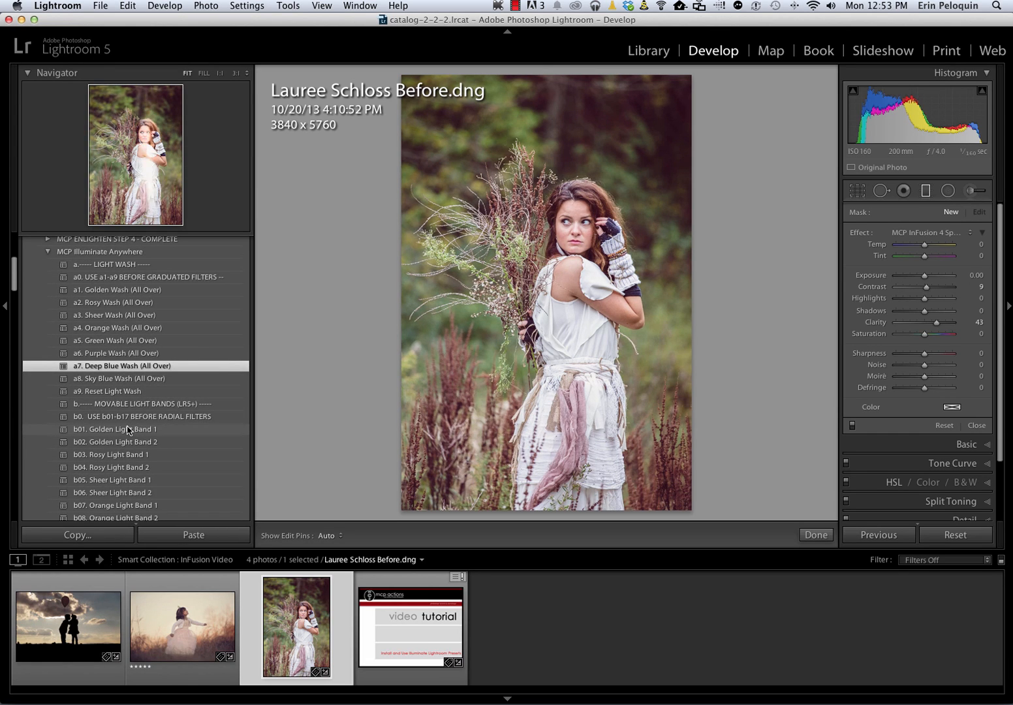
{"action": "left_click", "coordinate": [113, 481]}
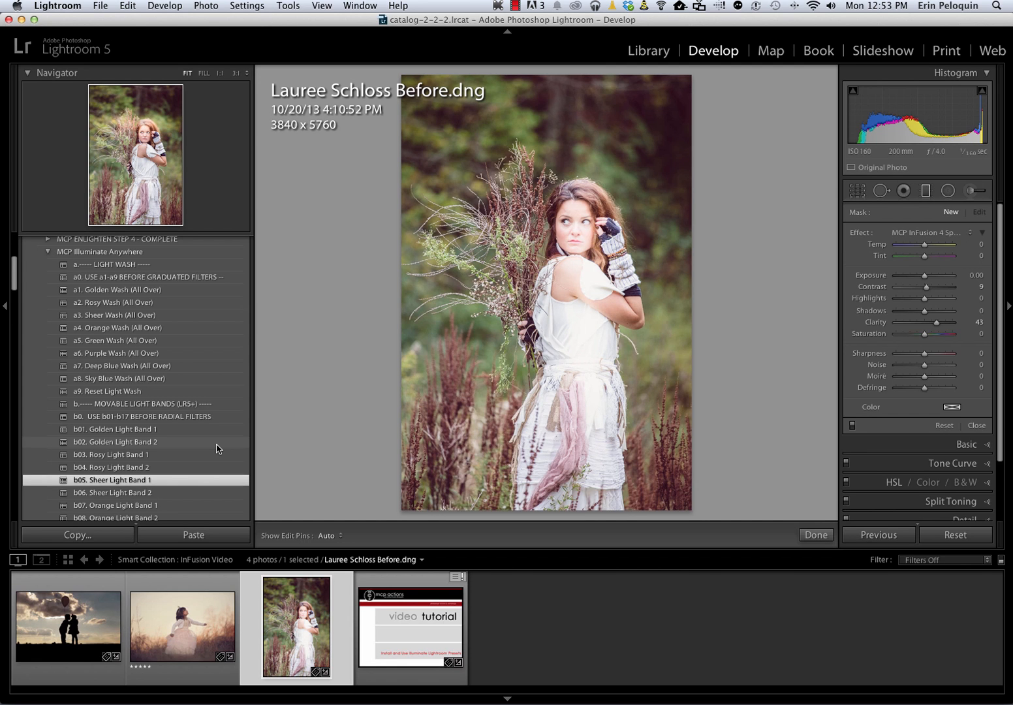
Look through the movable light band and light burst presets in the MCP Illuminate Anywhere folder
{"action": "scroll", "coordinate": [217, 449], "scroll_direction": "down", "scroll_amount": 1}
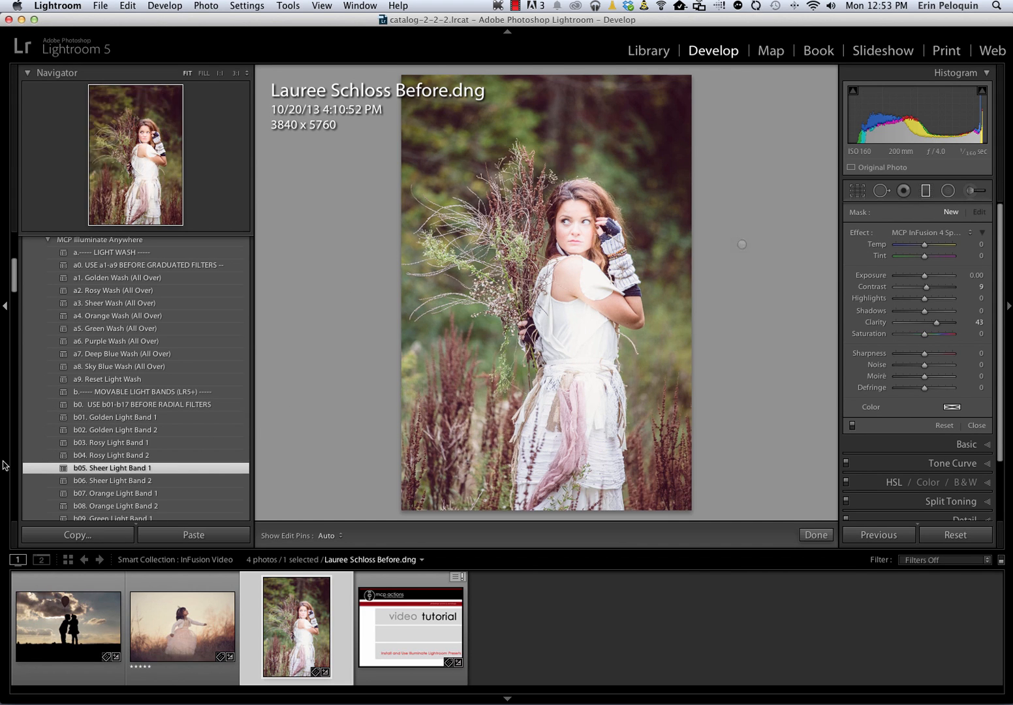
{"action": "scroll", "coordinate": [98, 418], "scroll_direction": "down", "scroll_amount": 5}
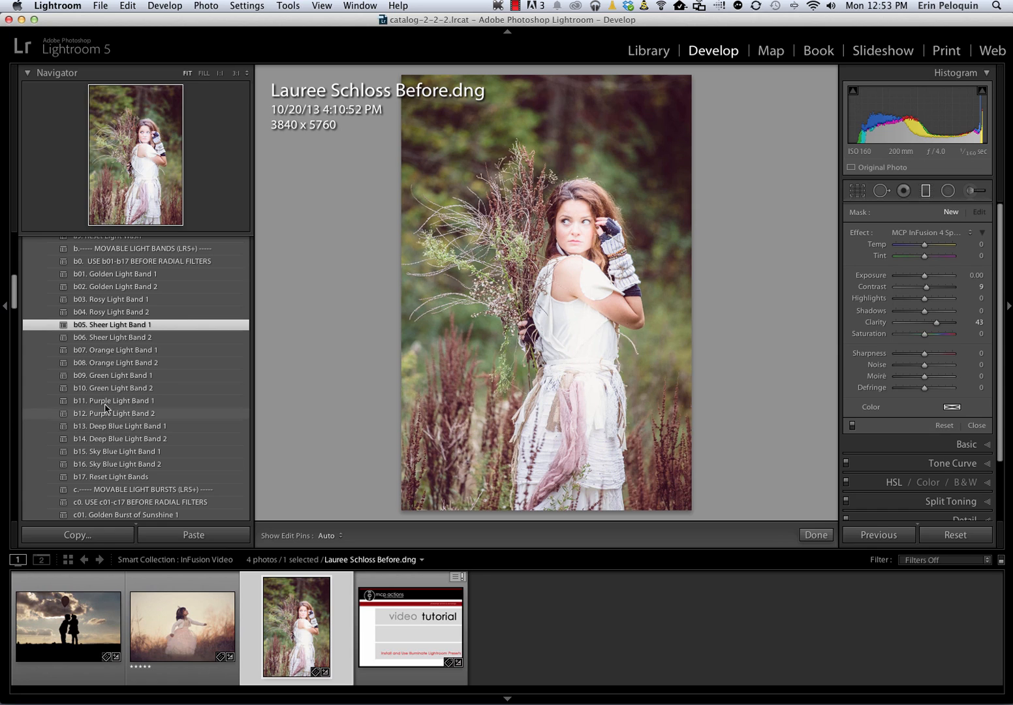
{"action": "scroll", "coordinate": [142, 512], "scroll_direction": "down", "scroll_amount": 1}
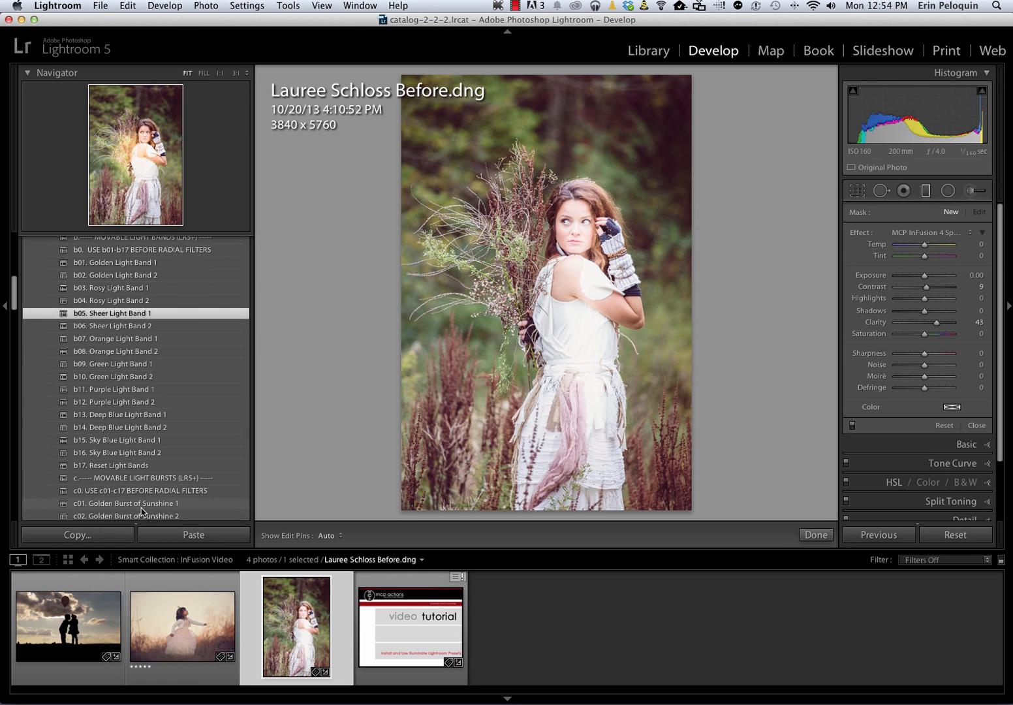
{"action": "scroll", "coordinate": [127, 257], "scroll_direction": "down", "scroll_amount": 1}
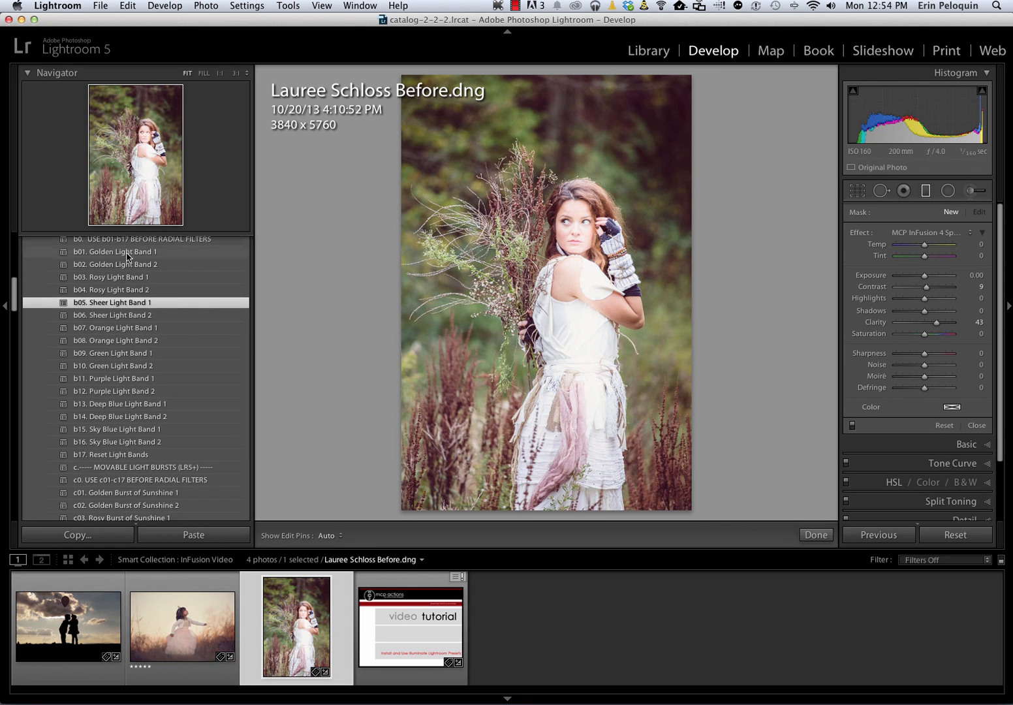
{"action": "scroll", "coordinate": [127, 257], "scroll_direction": "up", "scroll_amount": 2}
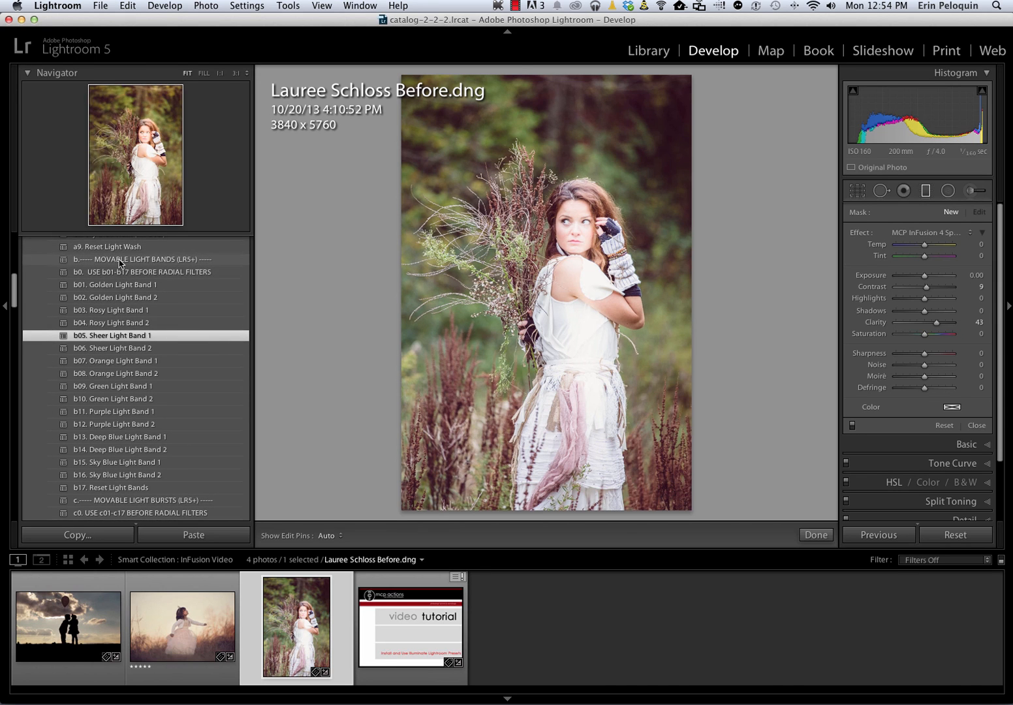
{"action": "scroll", "coordinate": [113, 326], "scroll_direction": "down", "scroll_amount": 6}
{"action": "scroll", "coordinate": [113, 328], "scroll_direction": "down", "scroll_amount": 2}
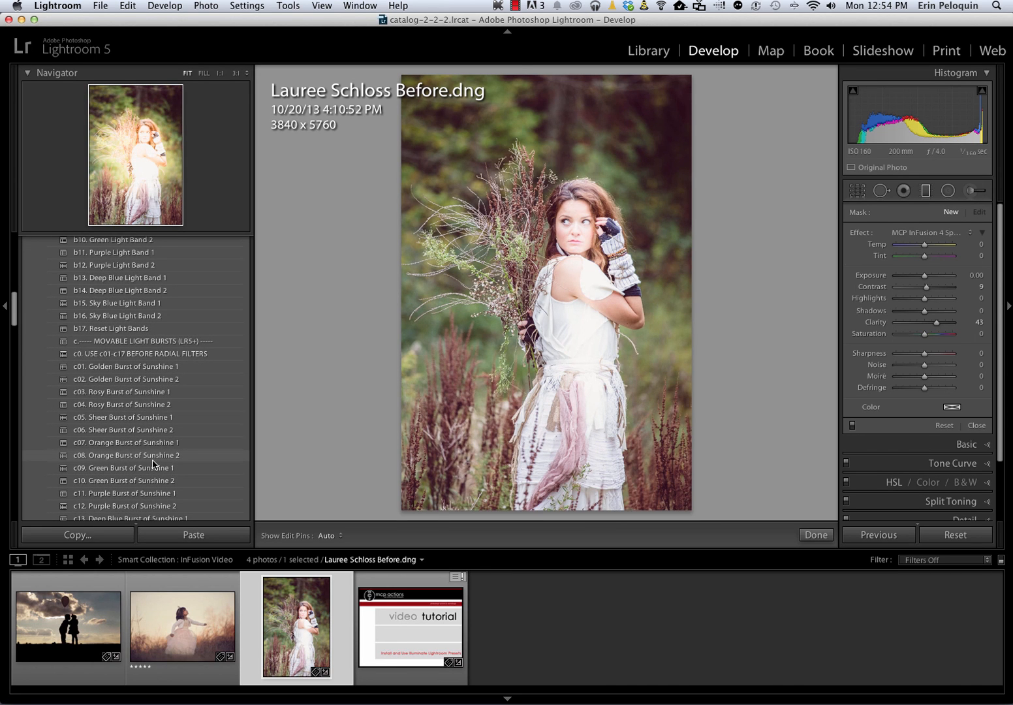
Apply Reset Light Wash to the portrait, then apply the Rosy Light Band 2 preset
{"action": "scroll", "coordinate": [120, 346], "scroll_direction": "up", "scroll_amount": 15}
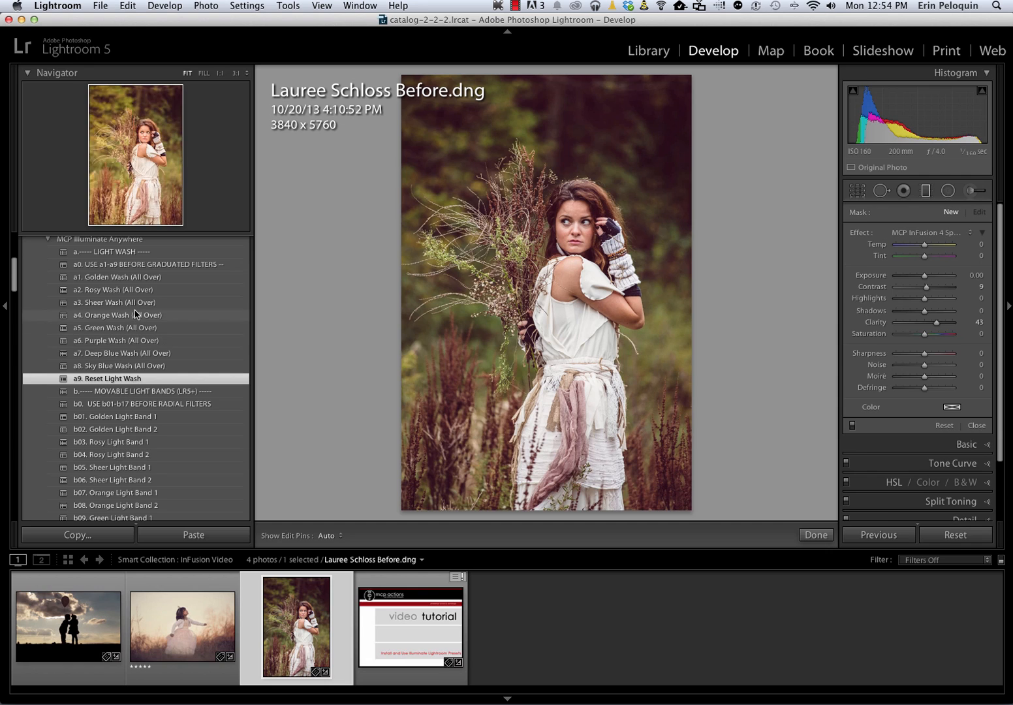
{"action": "left_click", "coordinate": [124, 454]}
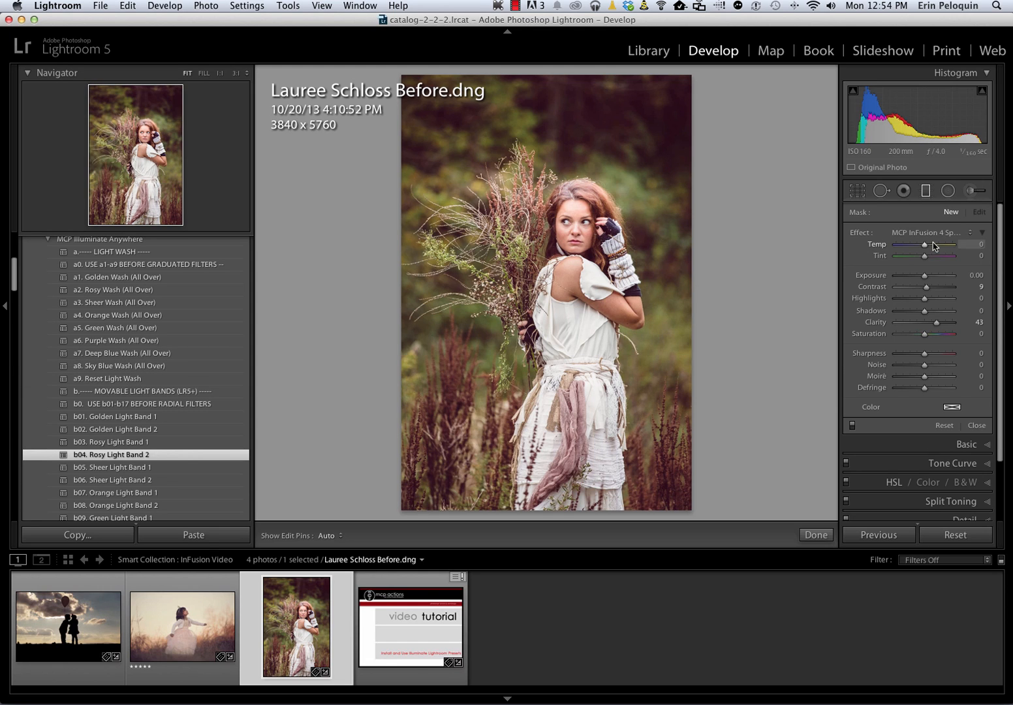
Draw a graduated filter with the MCP Light Rosy Blur effect from the portrait's upper-left corner toward the woman's shoulder
{"action": "left_click", "coordinate": [922, 232]}
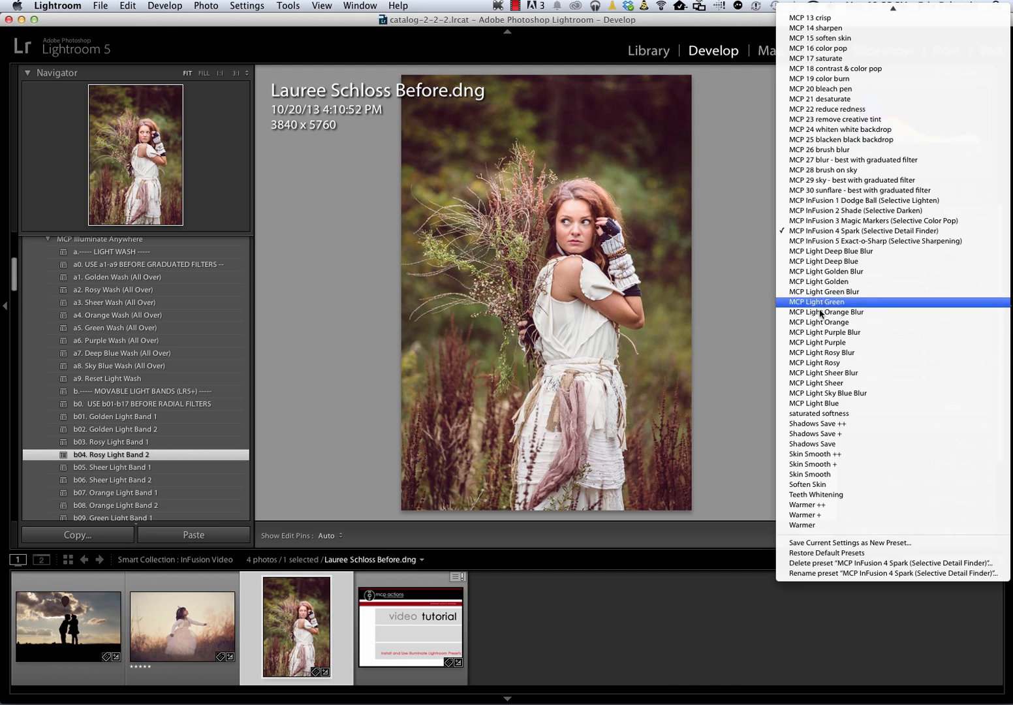
{"action": "left_click", "coordinate": [811, 353]}
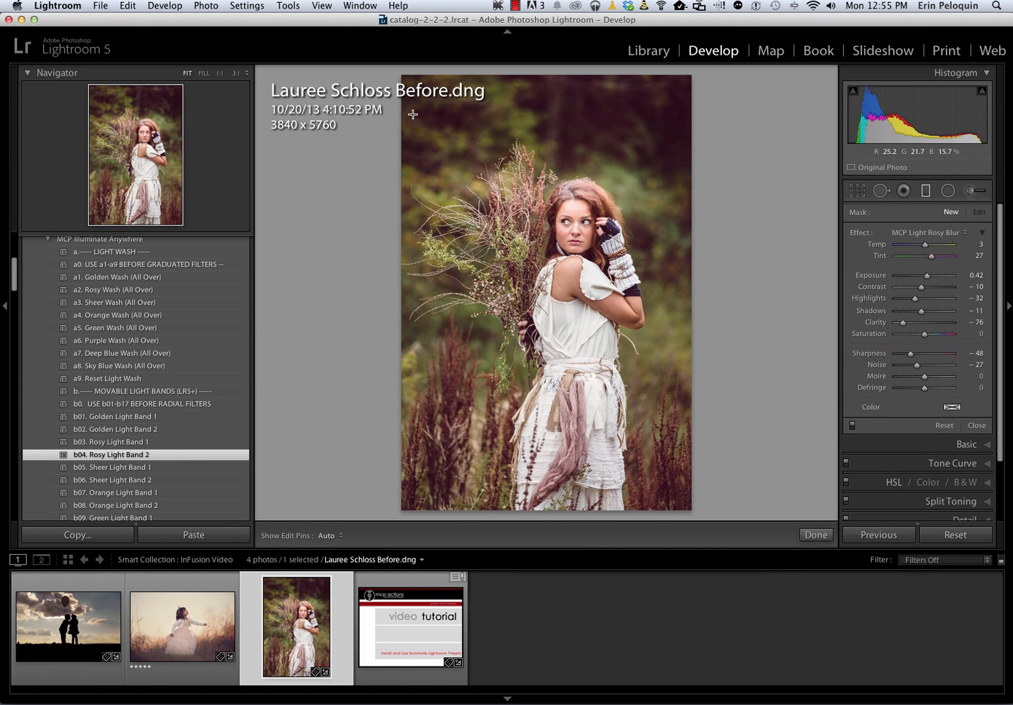
{"action": "left_click_drag", "start_coordinate": [411, 114], "coordinate": [553, 248]}
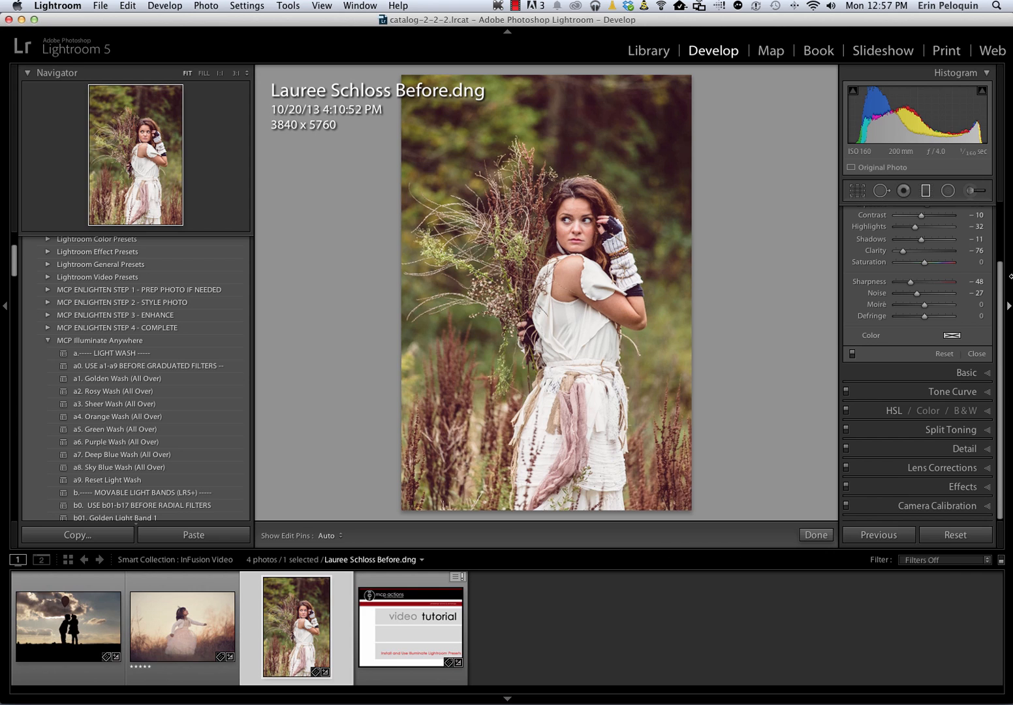
Compare the portrait with its before version, then apply the Sheer Sunlight (From Top Left) preset from MCP Illuminate Vertical
{"action": "key", "text": "backslash"}
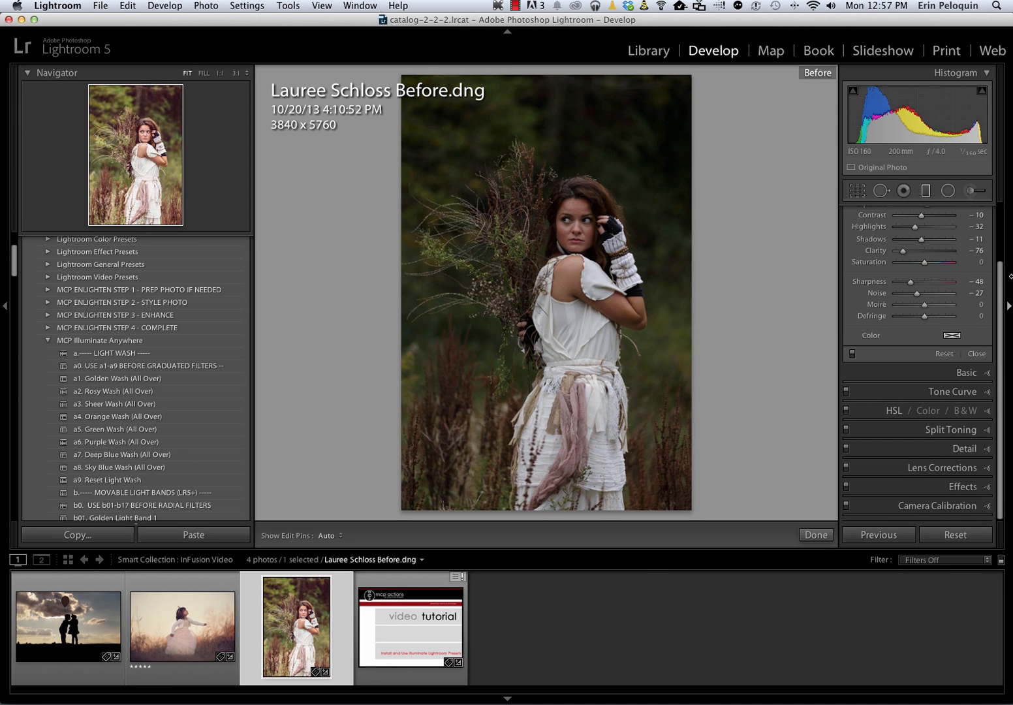
{"action": "key", "text": "backslash"}
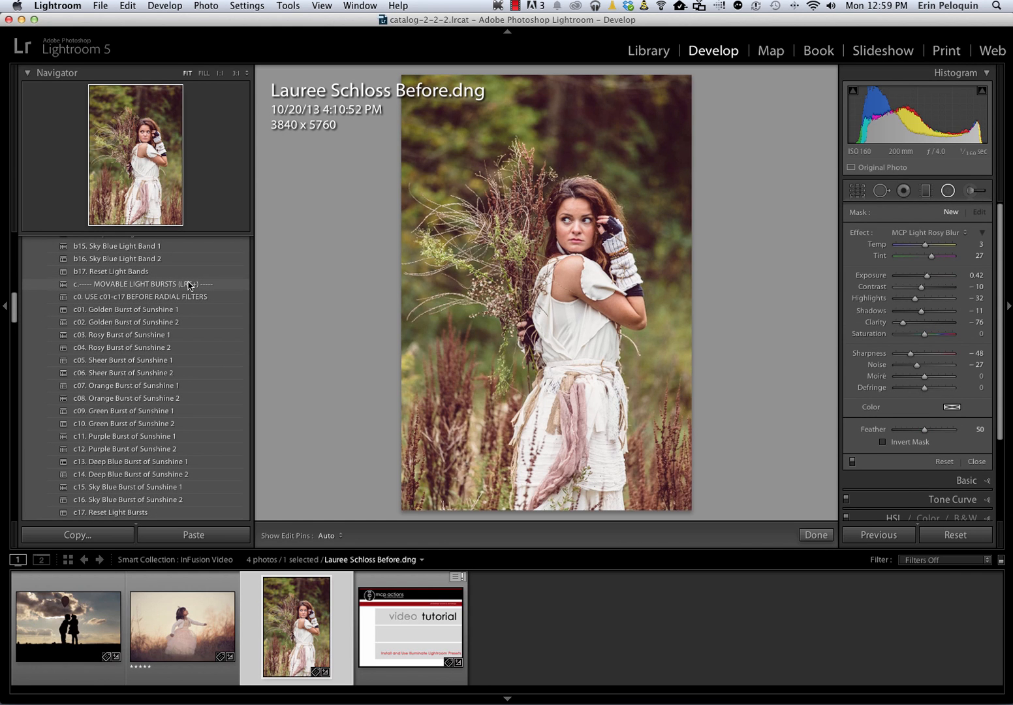
{"action": "scroll", "coordinate": [177, 351], "scroll_direction": "down", "scroll_amount": 6}
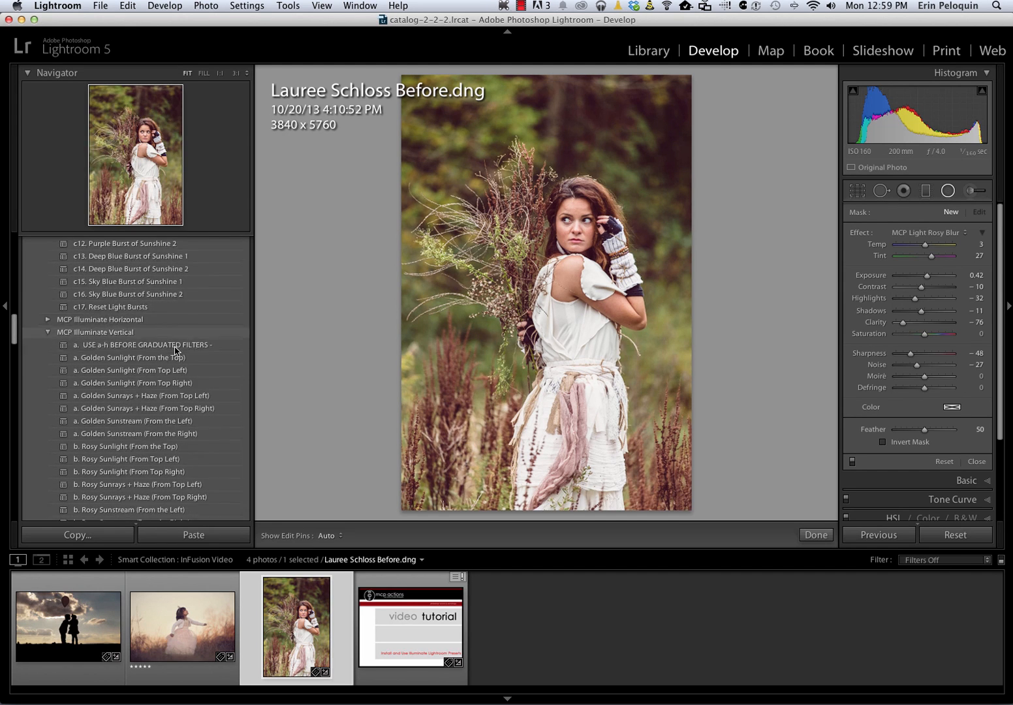
{"action": "scroll", "coordinate": [176, 351], "scroll_direction": "down", "scroll_amount": 2}
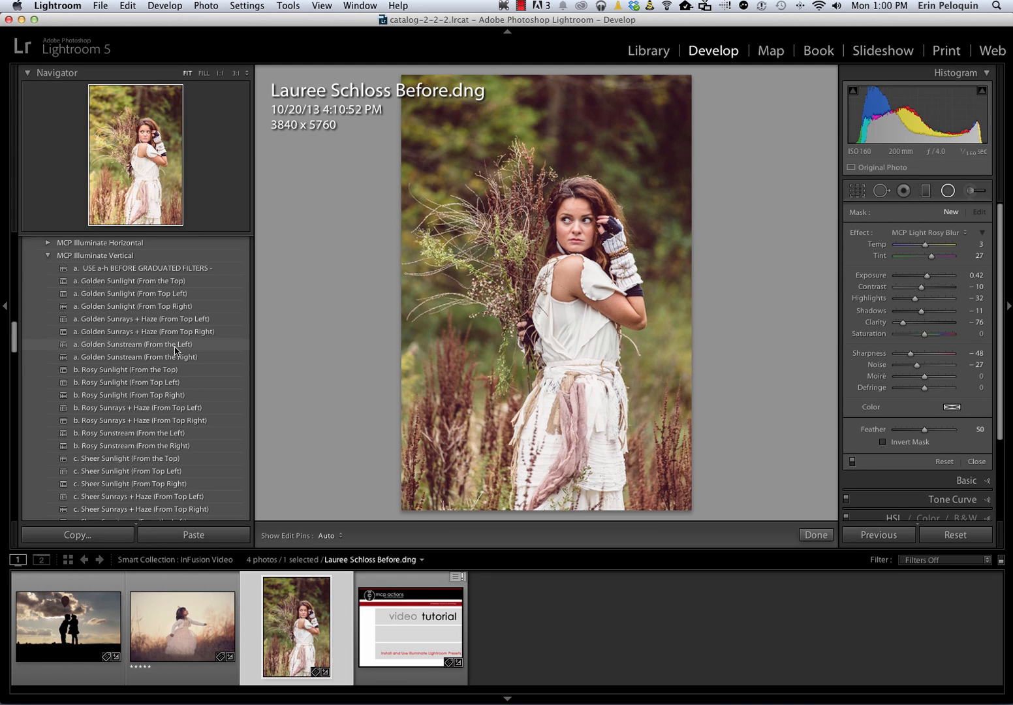
{"action": "scroll", "coordinate": [176, 350], "scroll_direction": "down", "scroll_amount": 3}
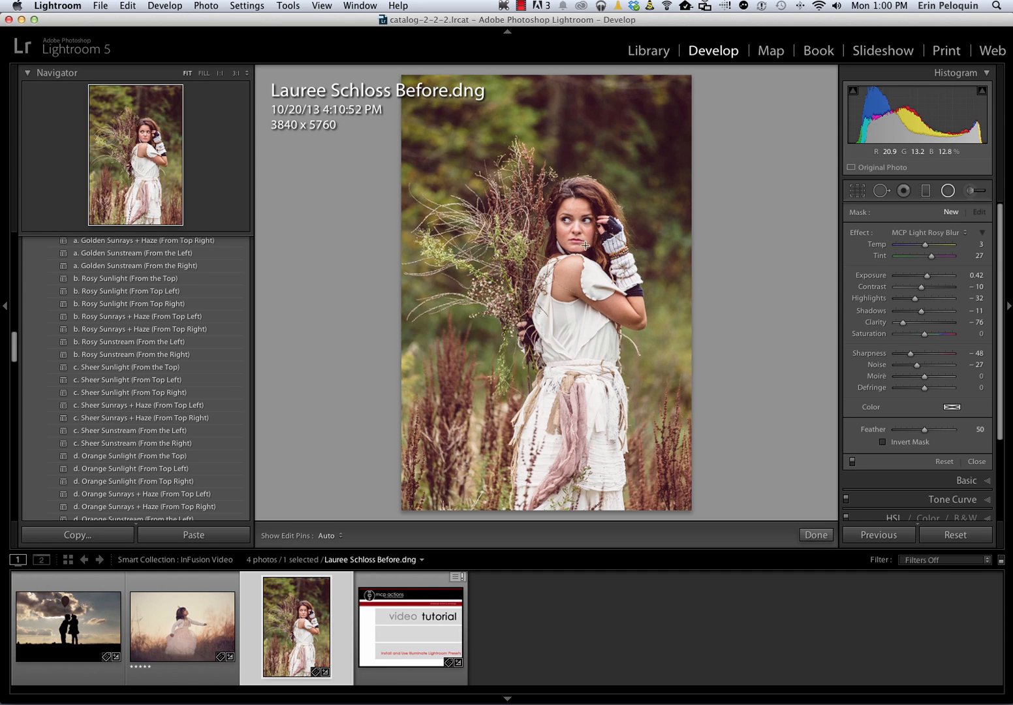
{"action": "left_click", "coordinate": [97, 383]}
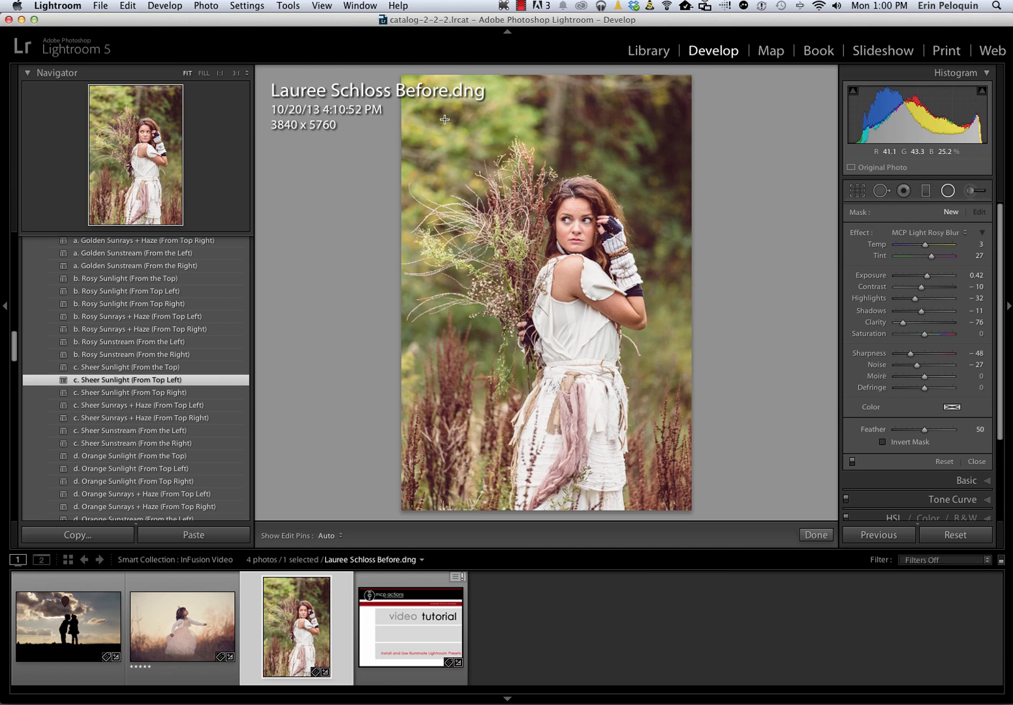
Select the two graduated filter pins on the portrait in turn and examine their effect settings, including the upper pin's Exposure
{"action": "scroll", "coordinate": [117, 385], "scroll_direction": "up", "scroll_amount": 5}
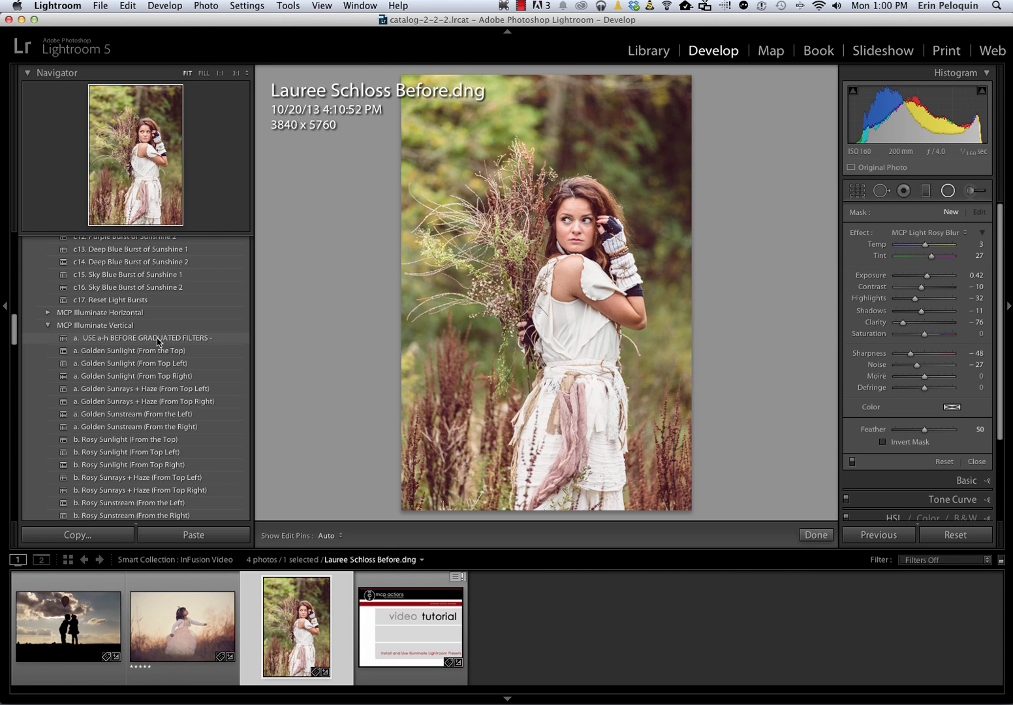
{"action": "scroll", "coordinate": [157, 342], "scroll_direction": "down", "scroll_amount": 1}
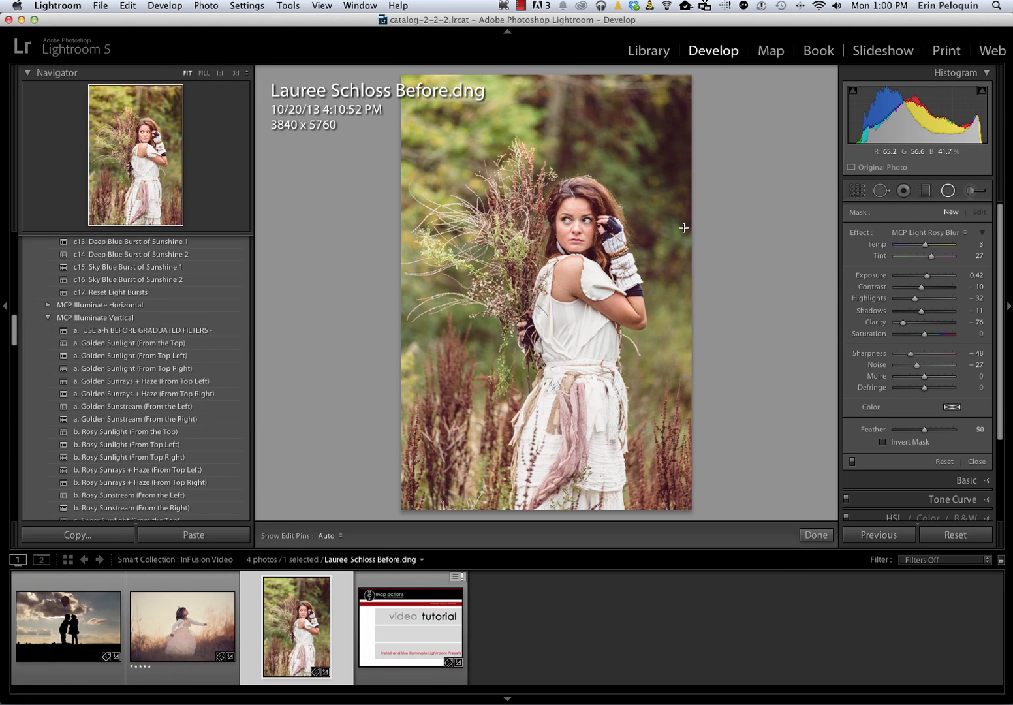
{"action": "left_click", "coordinate": [925, 191]}
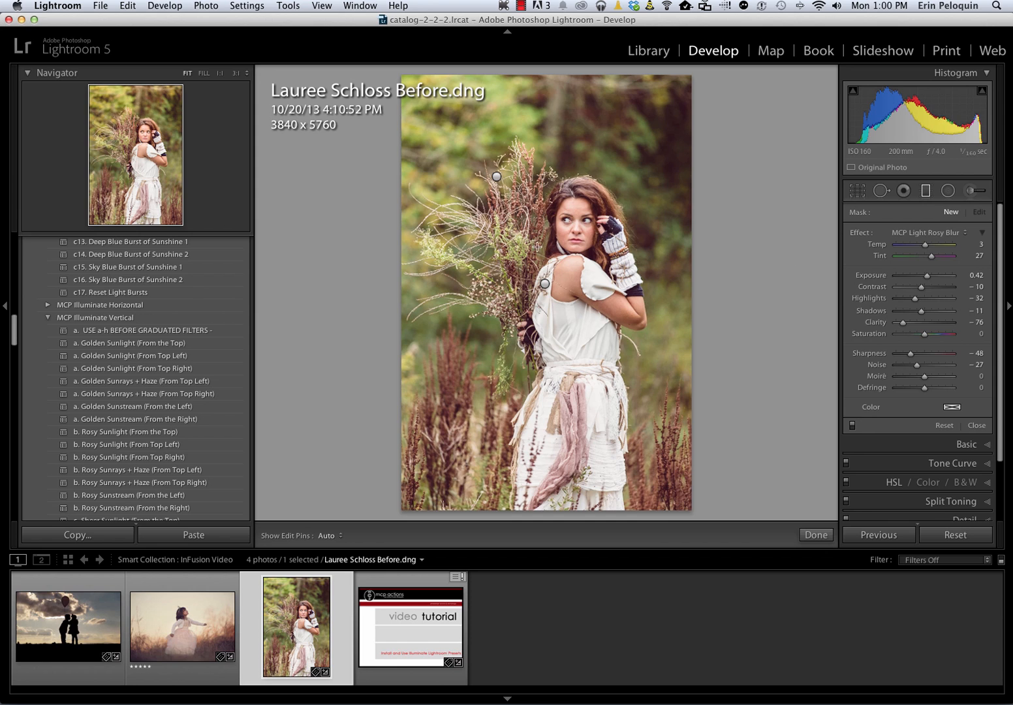
{"action": "left_click", "coordinate": [494, 174]}
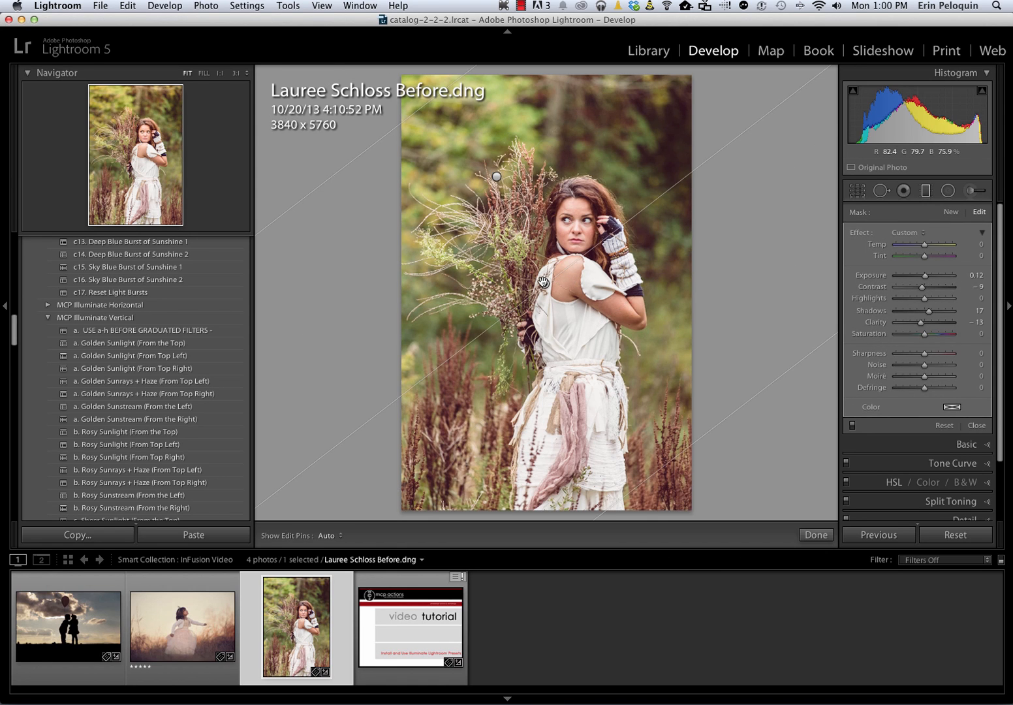
{"action": "left_click", "coordinate": [498, 177]}
{"action": "left_click", "coordinate": [545, 285]}
{"action": "mouse_move", "coordinate": [543, 285]}
{"action": "left_mouse_down"}
{"action": "mouse_move", "coordinate": [535, 268]}
{"action": "mouse_move", "coordinate": [545, 291]}
{"action": "left_mouse_up"}
{"action": "left_click", "coordinate": [496, 176]}
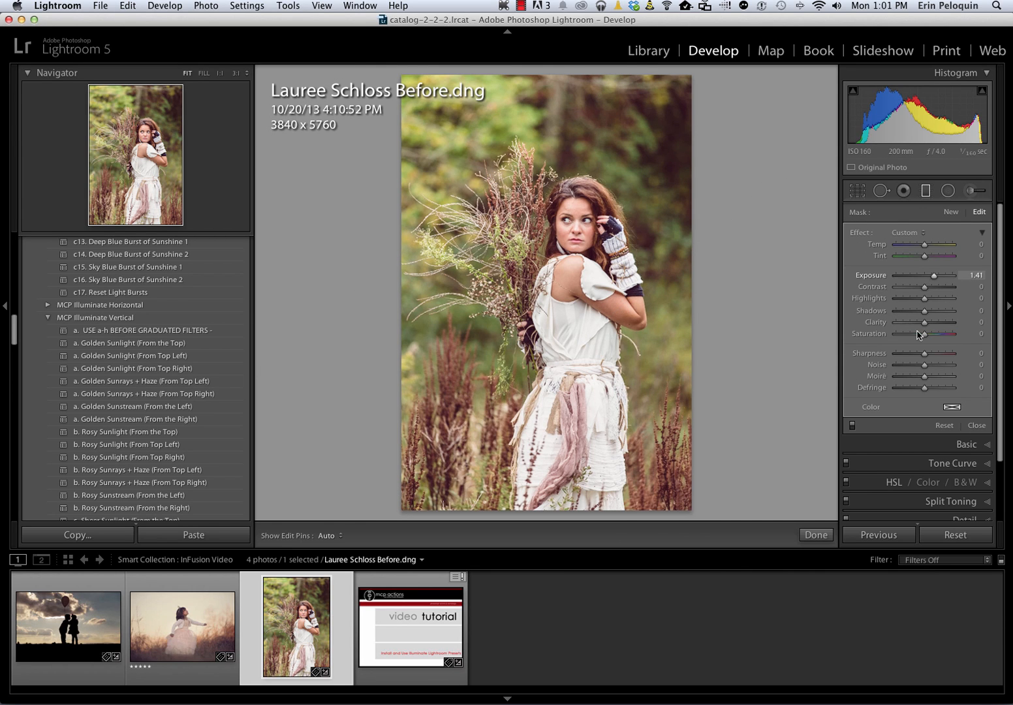
{"action": "left_click", "coordinate": [934, 277]}
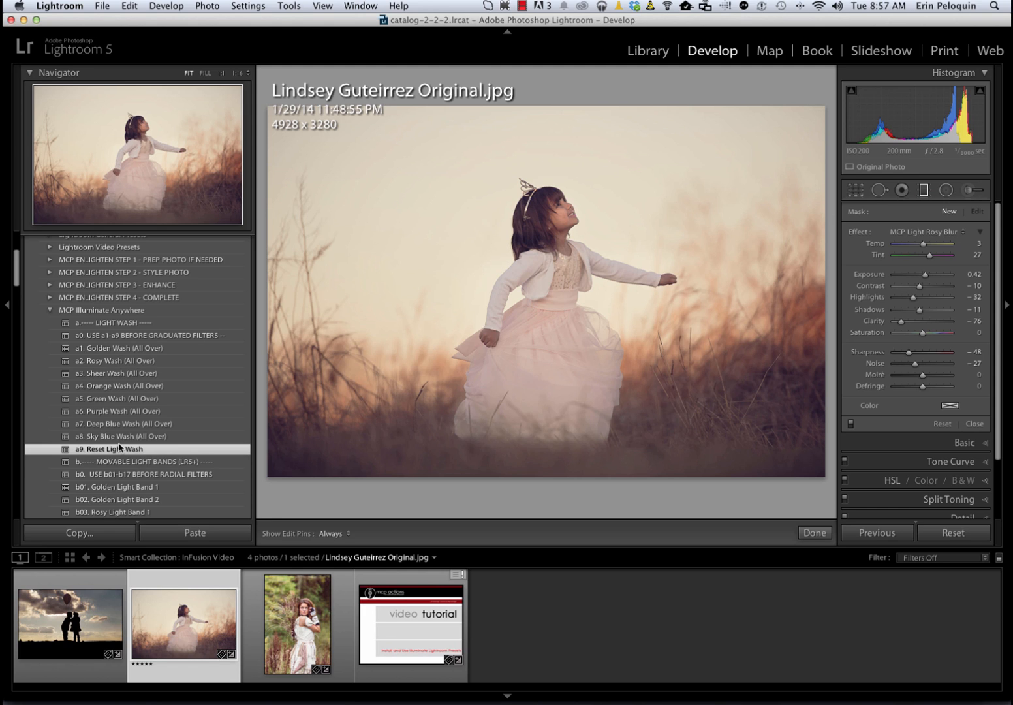
Compare the photo of the girl in the pink dress with its before version, then apply Deep Blue Wash (All Over)
{"action": "key", "text": "backslash"}
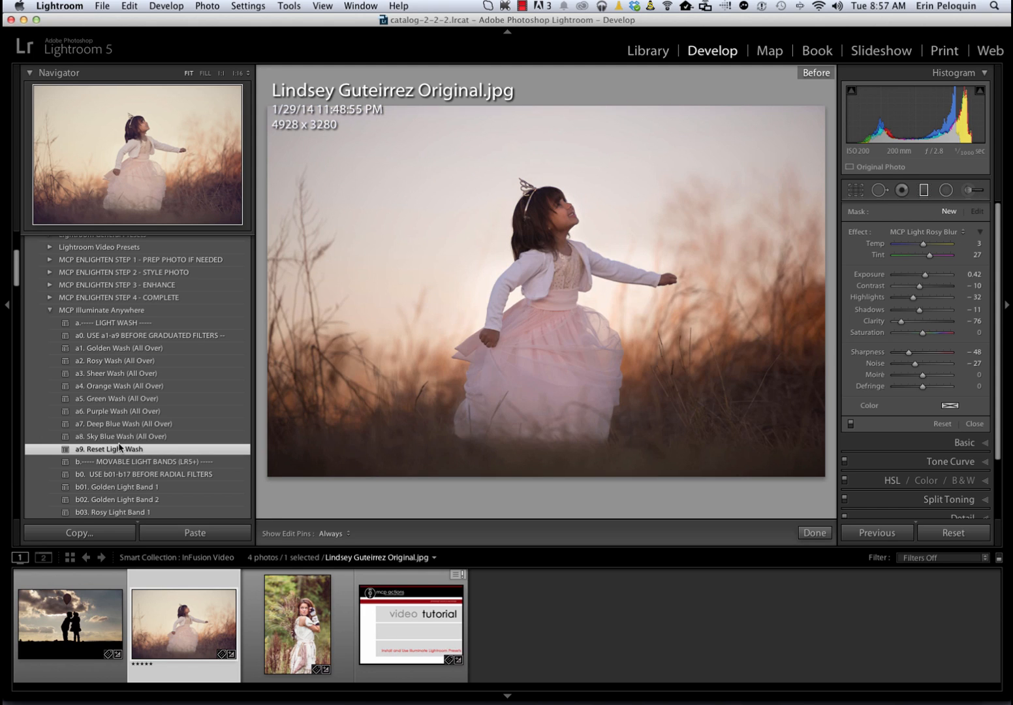
{"action": "key", "text": "backslash"}
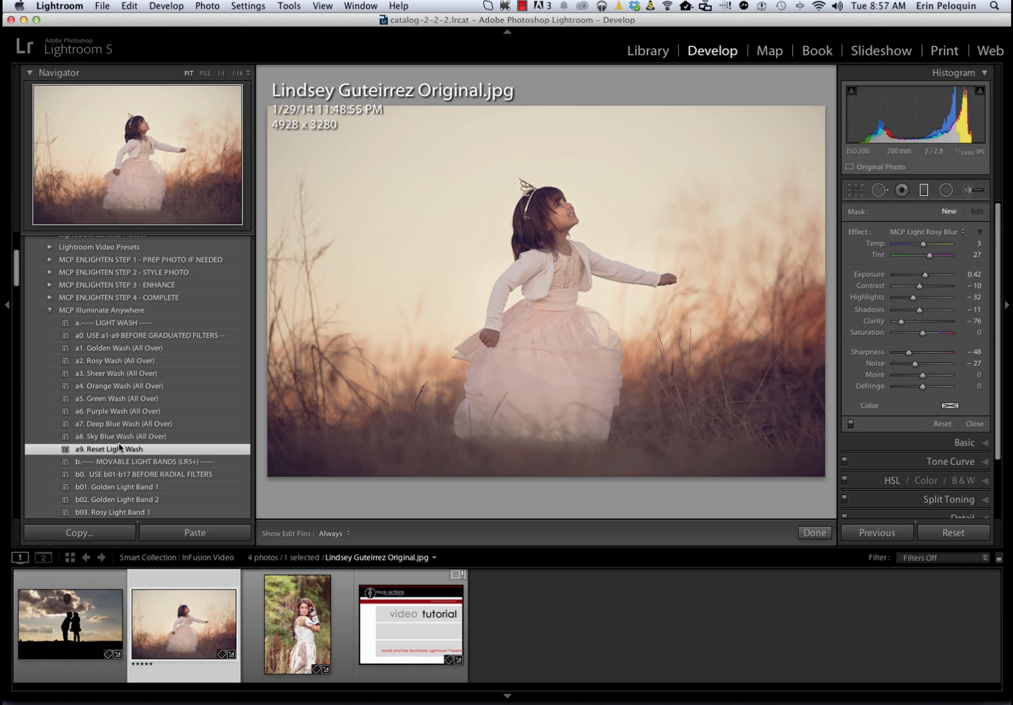
{"action": "scroll", "coordinate": [119, 448], "scroll_direction": "down", "scroll_amount": 1}
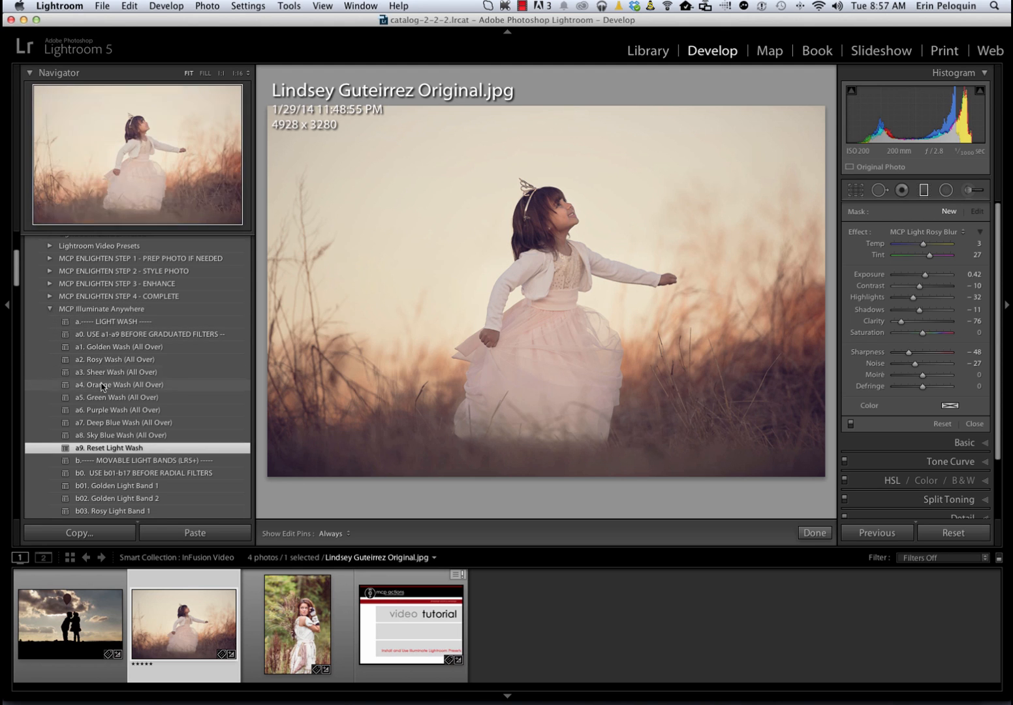
{"action": "left_click", "coordinate": [100, 423]}
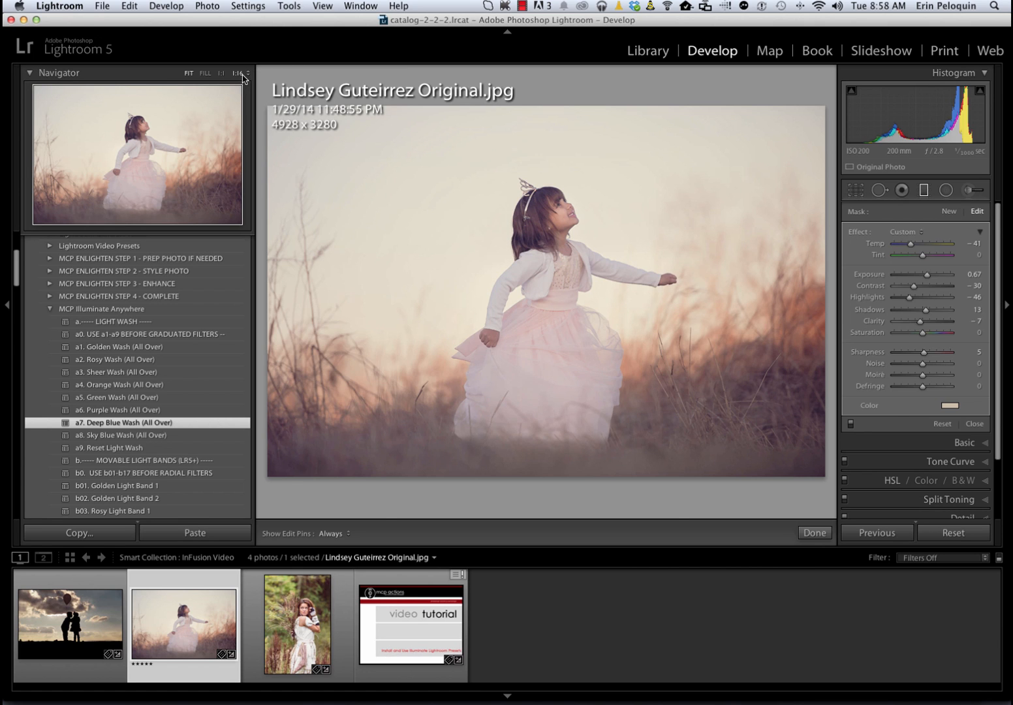
View the girl's photo at 1:16 to find the off-image filter pins, toggle their visibility, and return to the fitted view
{"action": "left_click", "coordinate": [239, 74]}
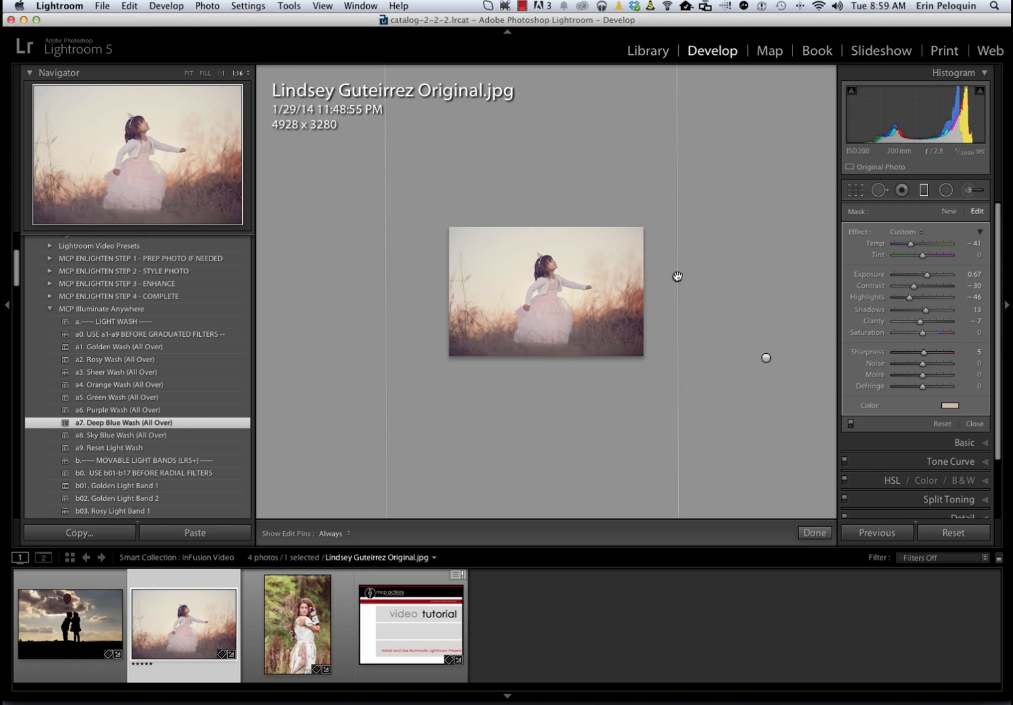
{"action": "key", "text": "h"}
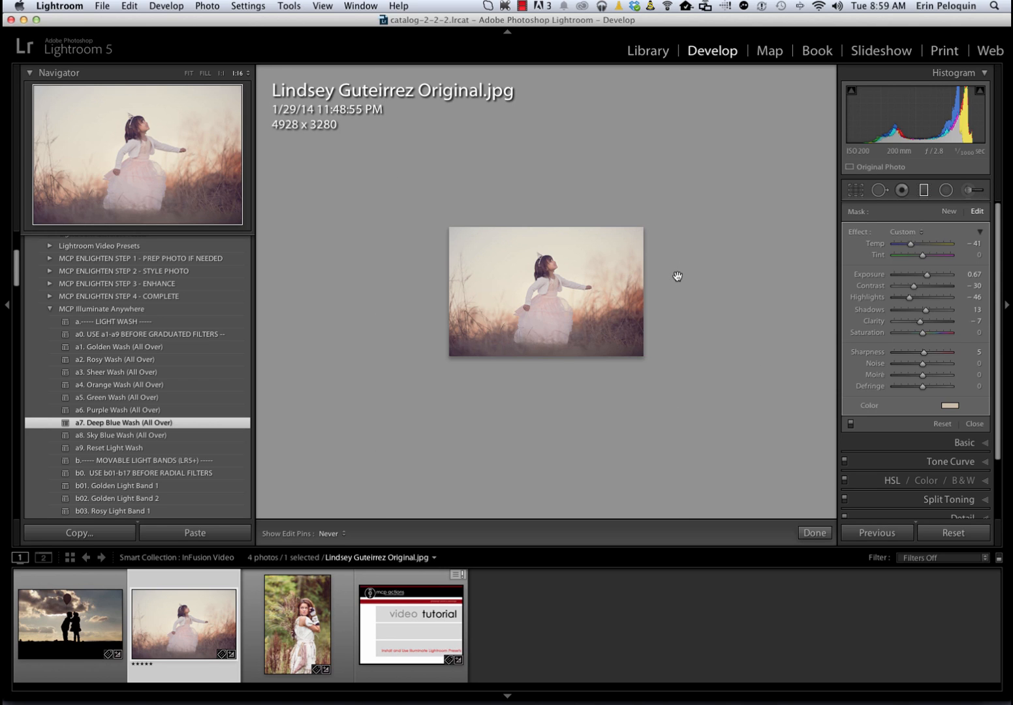
{"action": "key", "text": "h"}
{"action": "left_click", "coordinate": [189, 73]}
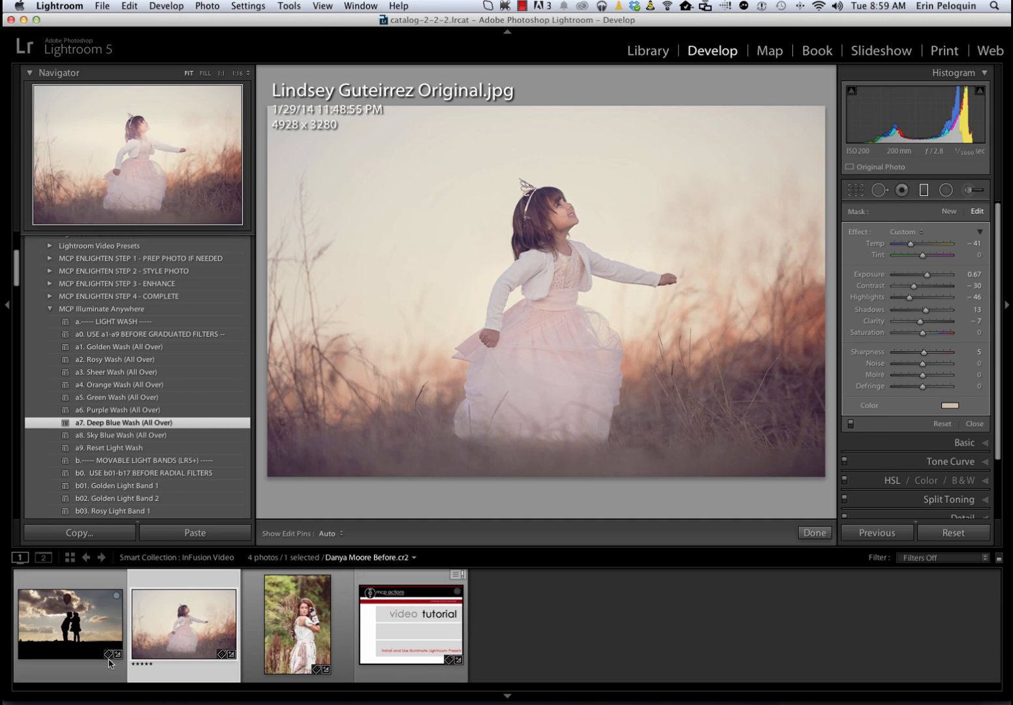
Open the photo of the silhouetted children with the balloon, compare it with its before version, and apply Rosy Wash (All Over)
{"action": "left_click", "coordinate": [83, 642]}
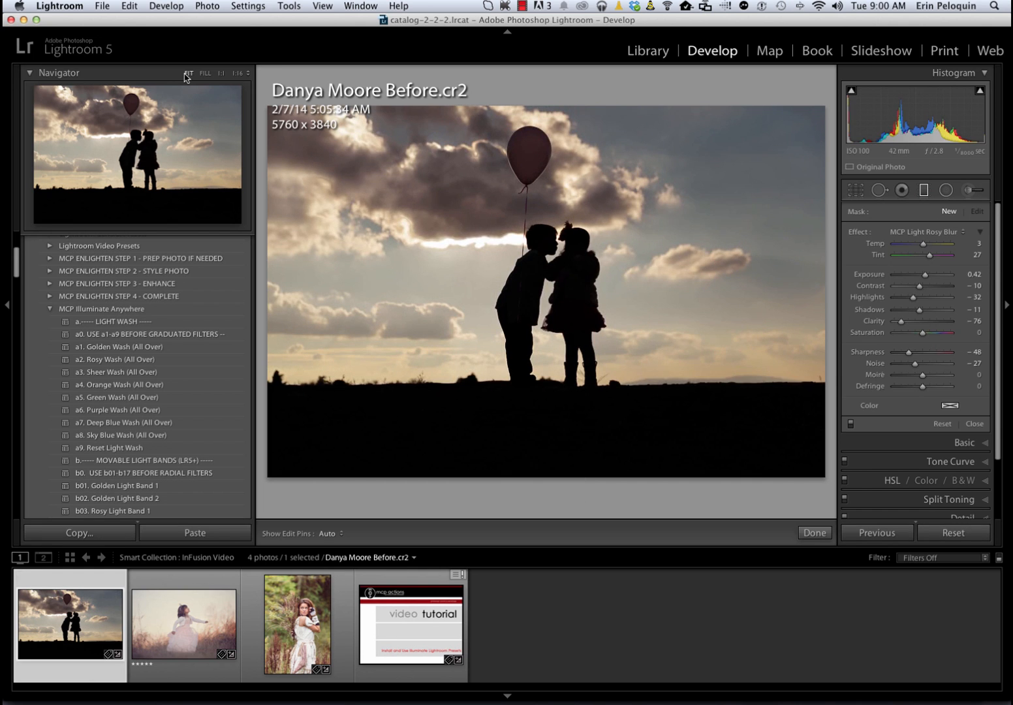
{"action": "key", "text": "backslash"}
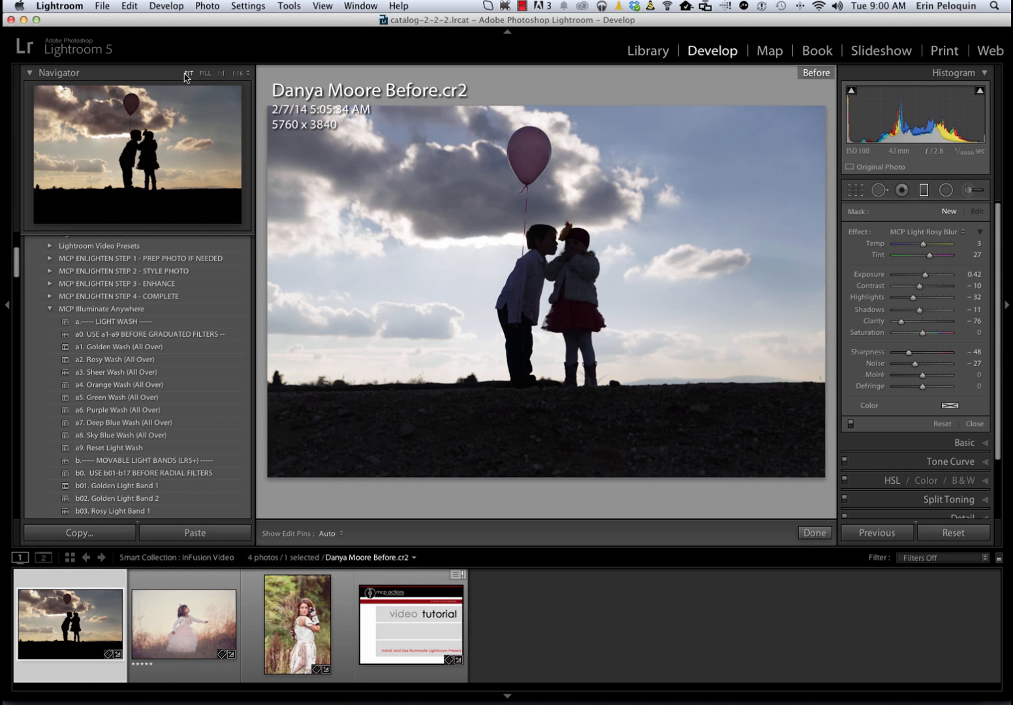
{"action": "key", "text": "backslash"}
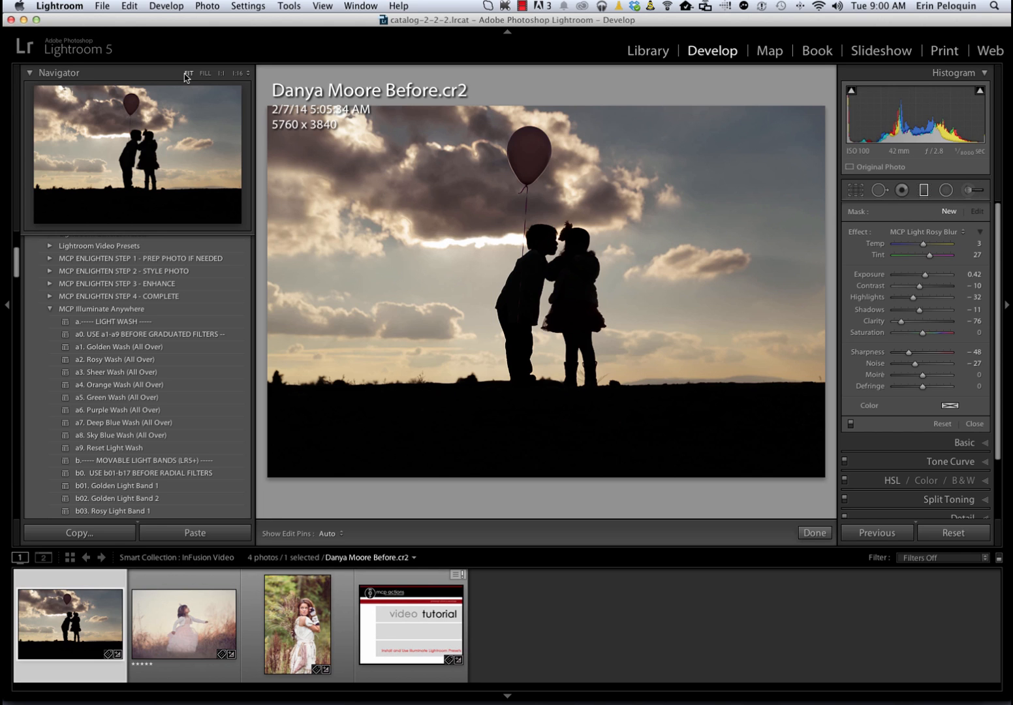
{"action": "left_click", "coordinate": [140, 364]}
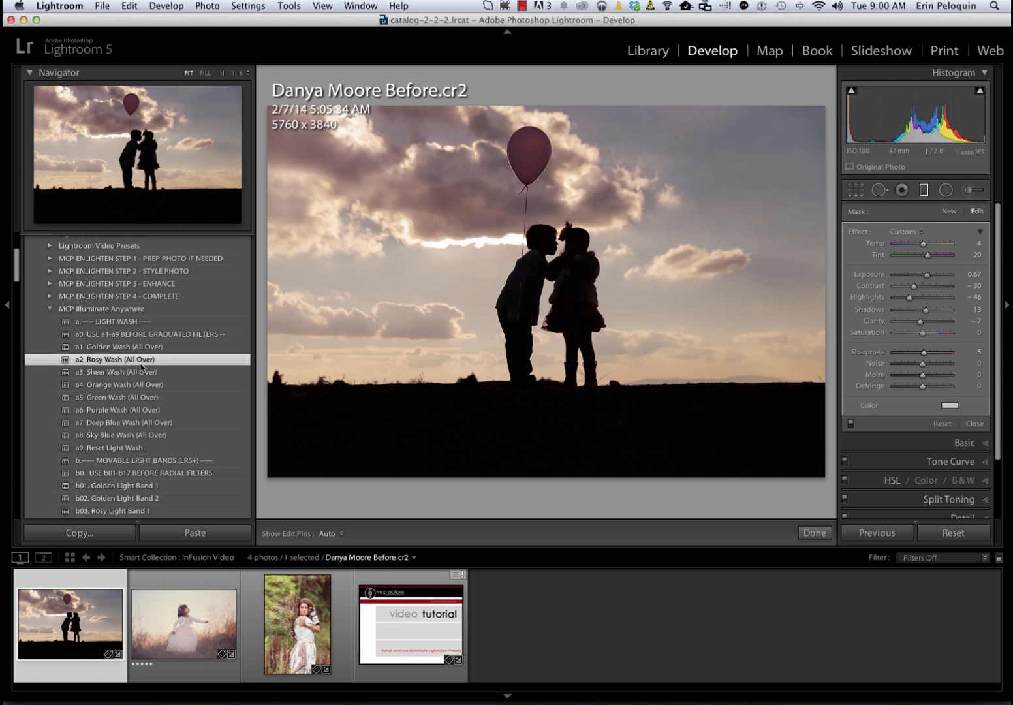
{"action": "scroll", "coordinate": [122, 450], "scroll_direction": "up", "scroll_amount": 1}
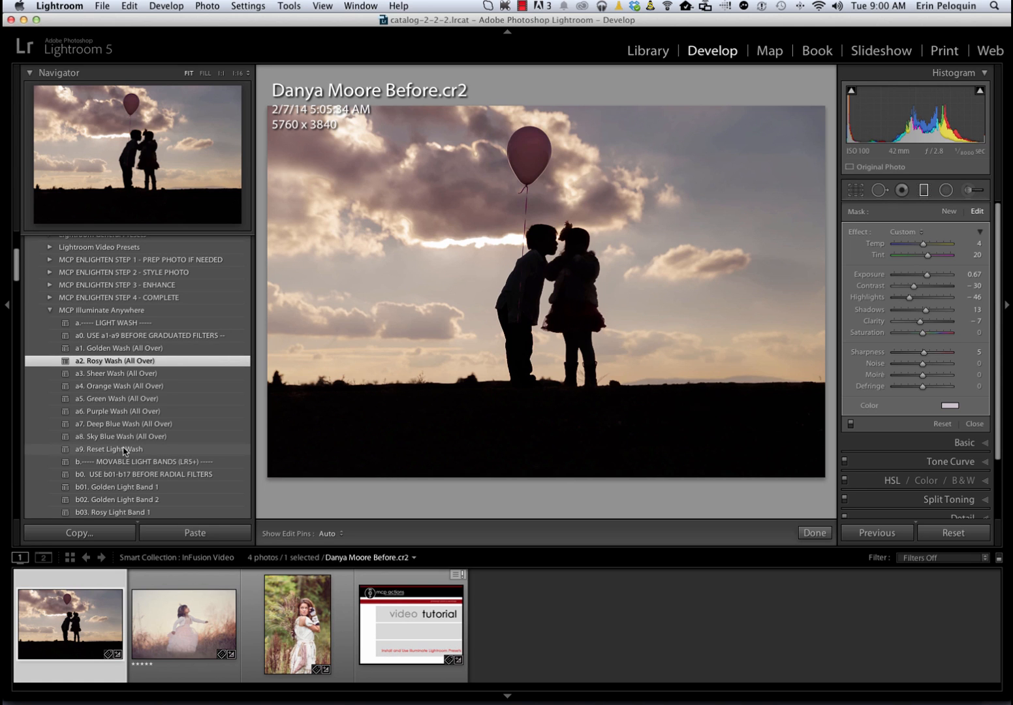
Apply the Rosy Light Band 2 preset to the balloon photo and look over the neighbouring wash and band presets
{"action": "scroll", "coordinate": [114, 481], "scroll_direction": "down", "scroll_amount": 10}
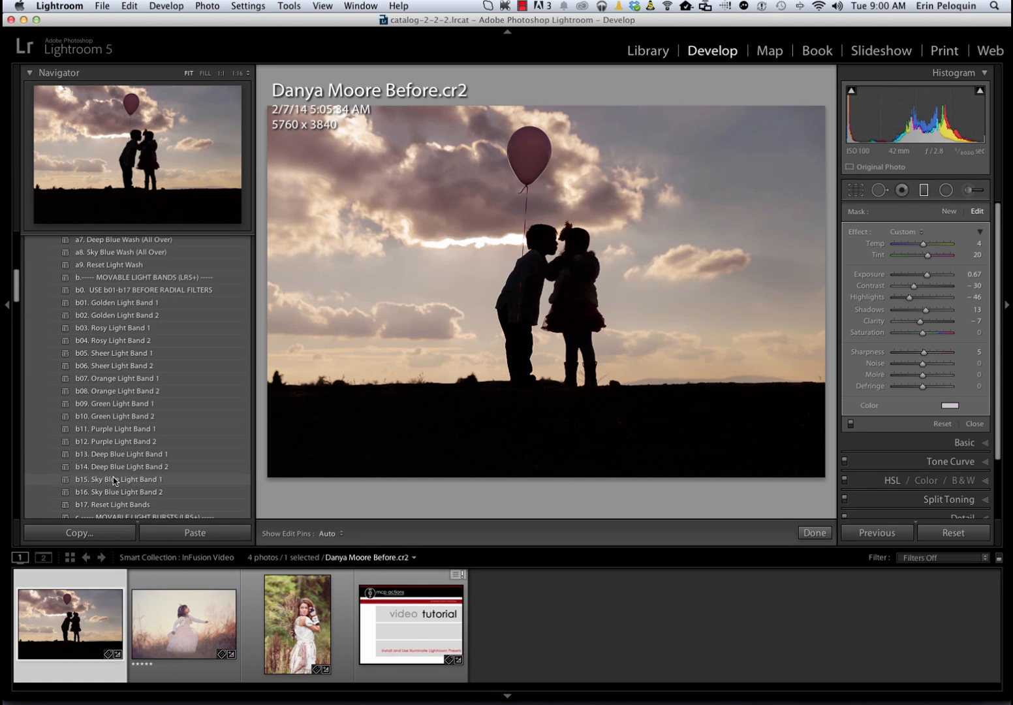
{"action": "scroll", "coordinate": [113, 481], "scroll_direction": "down", "scroll_amount": 7}
{"action": "scroll", "coordinate": [114, 481], "scroll_direction": "up", "scroll_amount": 5}
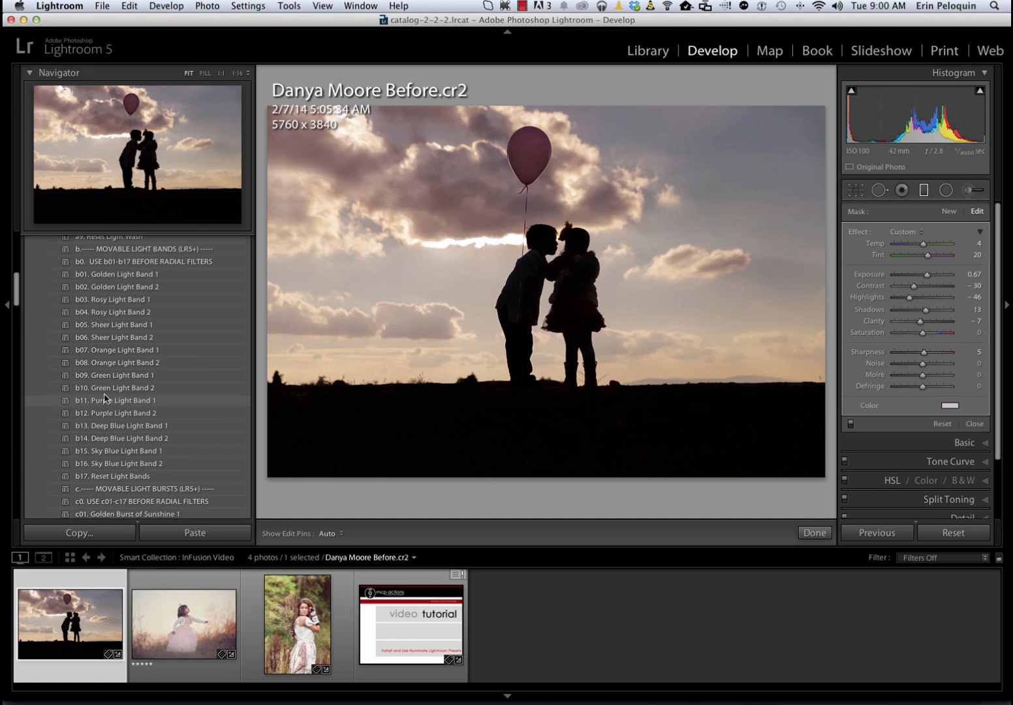
{"action": "left_click", "coordinate": [77, 312]}
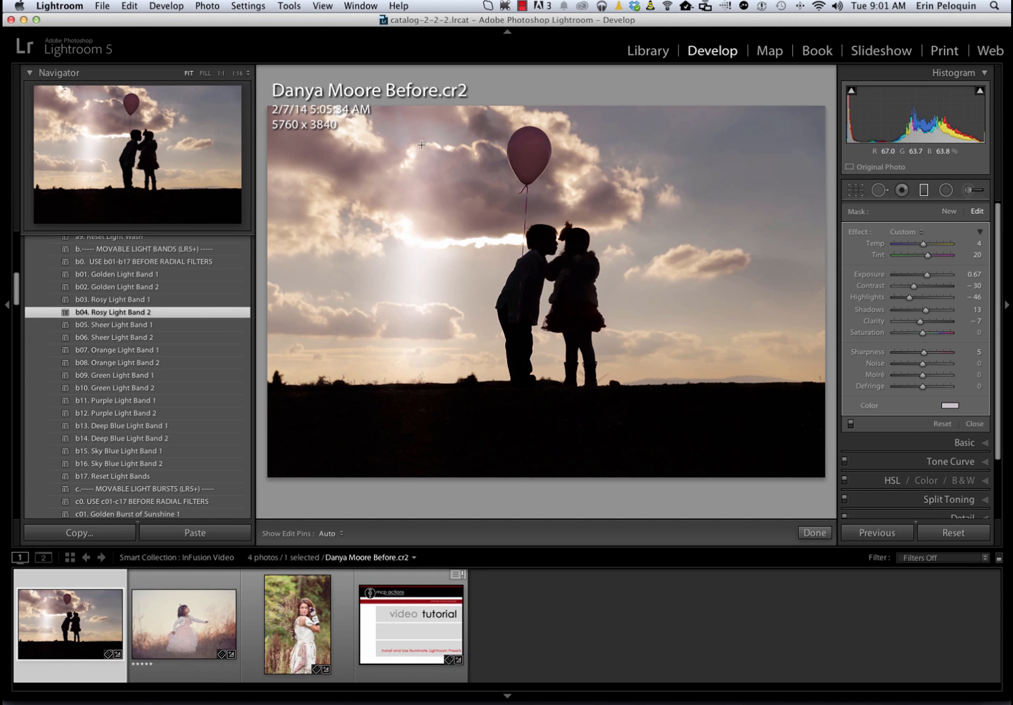
{"action": "scroll", "coordinate": [154, 365], "scroll_direction": "up", "scroll_amount": 3}
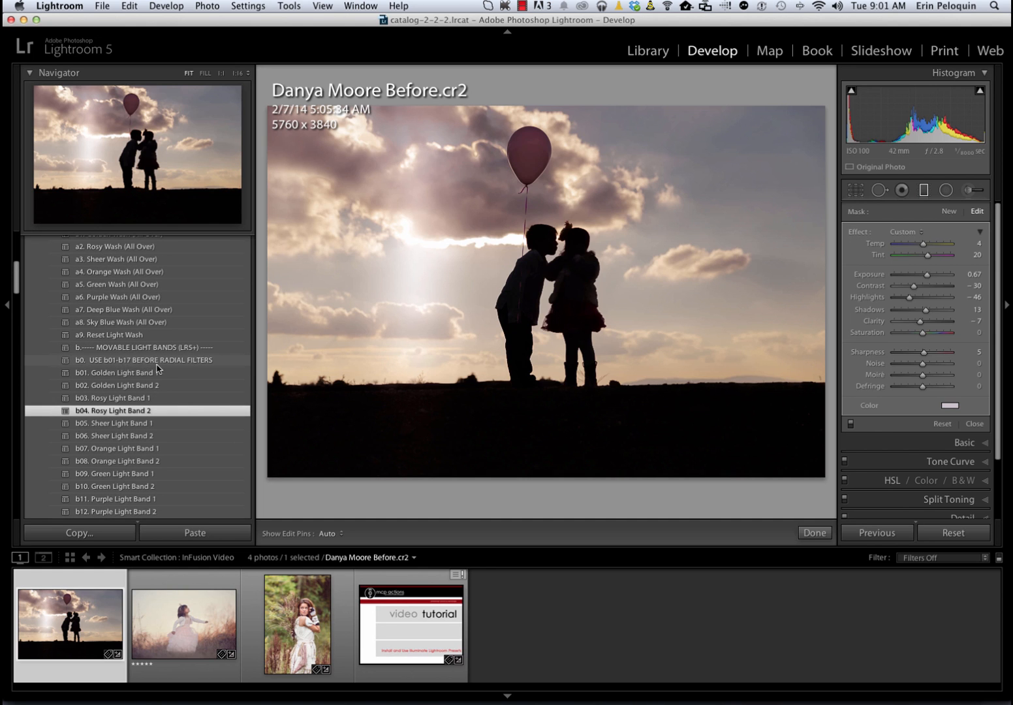
{"action": "scroll", "coordinate": [166, 366], "scroll_direction": "up", "scroll_amount": 5}
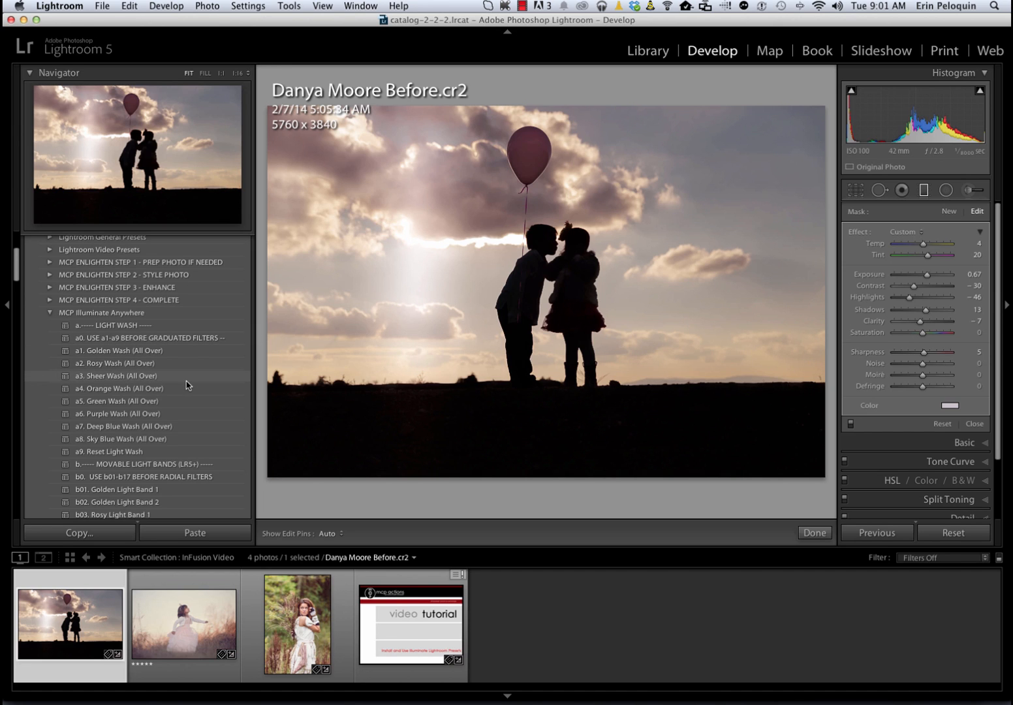
{"action": "scroll", "coordinate": [186, 385], "scroll_direction": "down", "scroll_amount": 3}
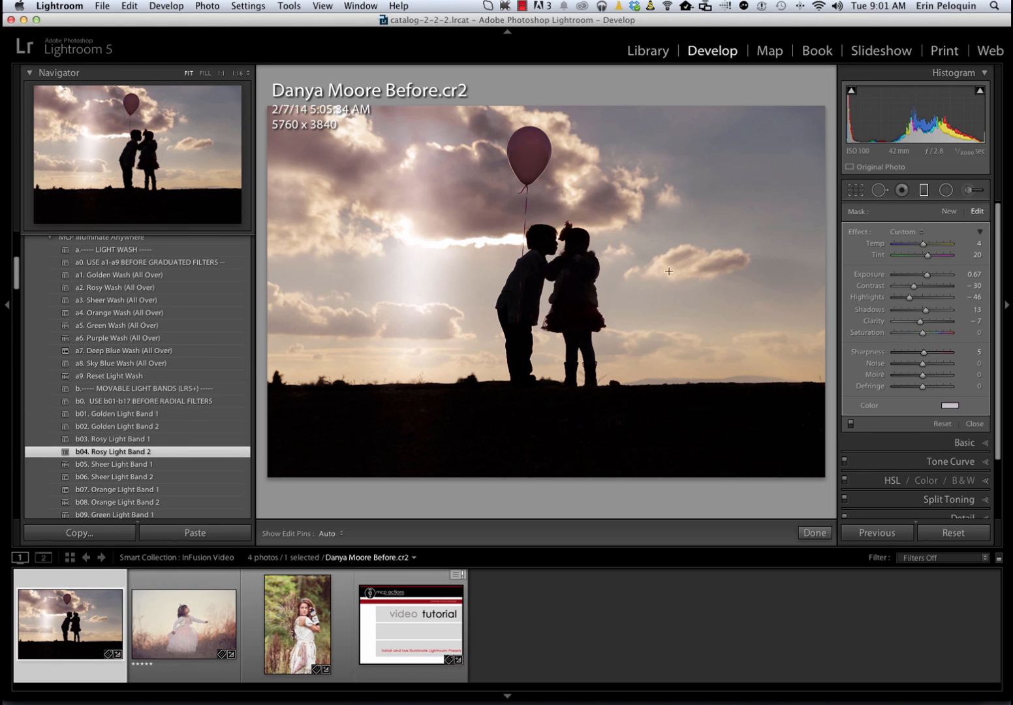
Show the radial filter pins, select the rosy light band and move it over the two children
{"action": "left_click", "coordinate": [947, 191]}
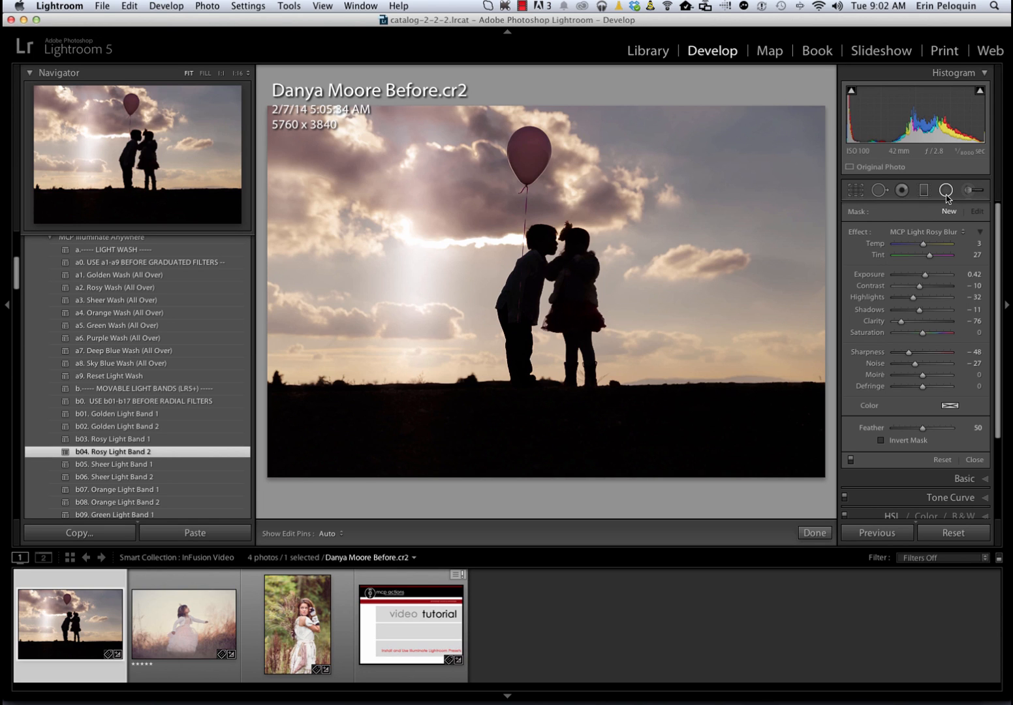
{"action": "key", "text": "h"}
{"action": "left_click", "coordinate": [415, 255]}
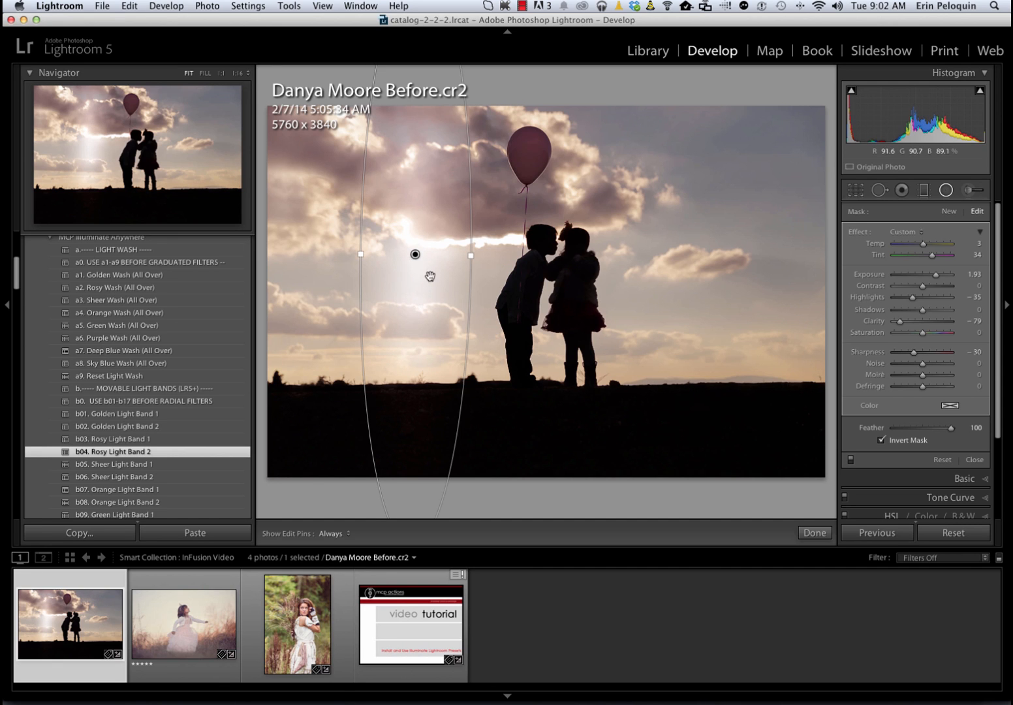
{"action": "left_click_drag", "start_coordinate": [397, 267], "coordinate": [542, 279]}
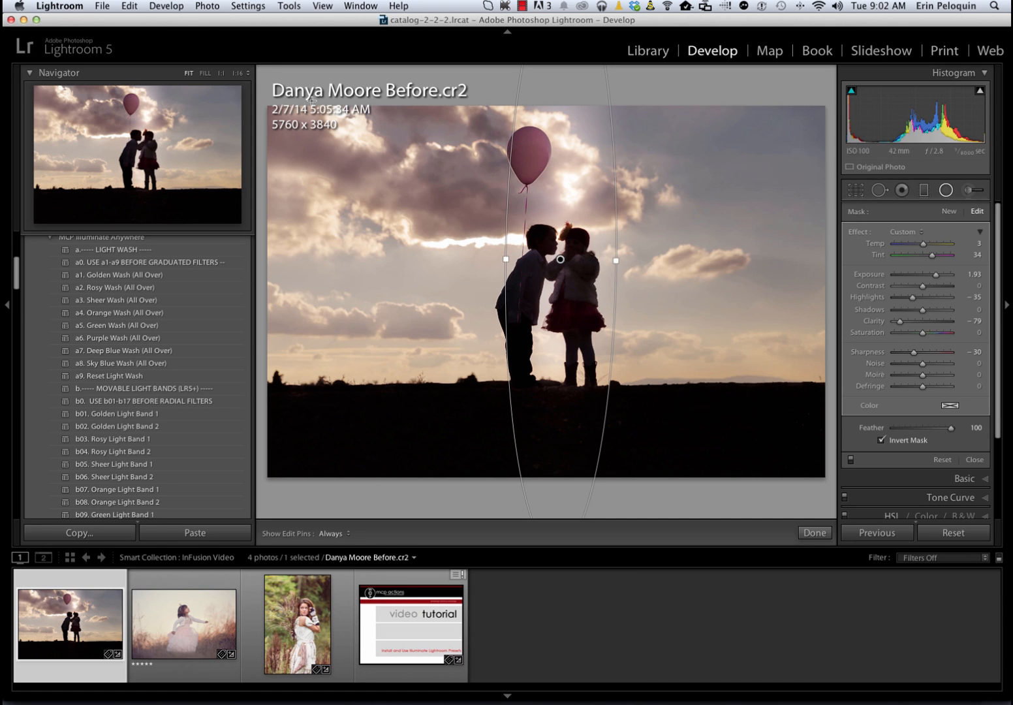
View the photo at 1:16, shorten the light band's ellipse vertically and shift it slightly down over the children
{"action": "left_click", "coordinate": [238, 73]}
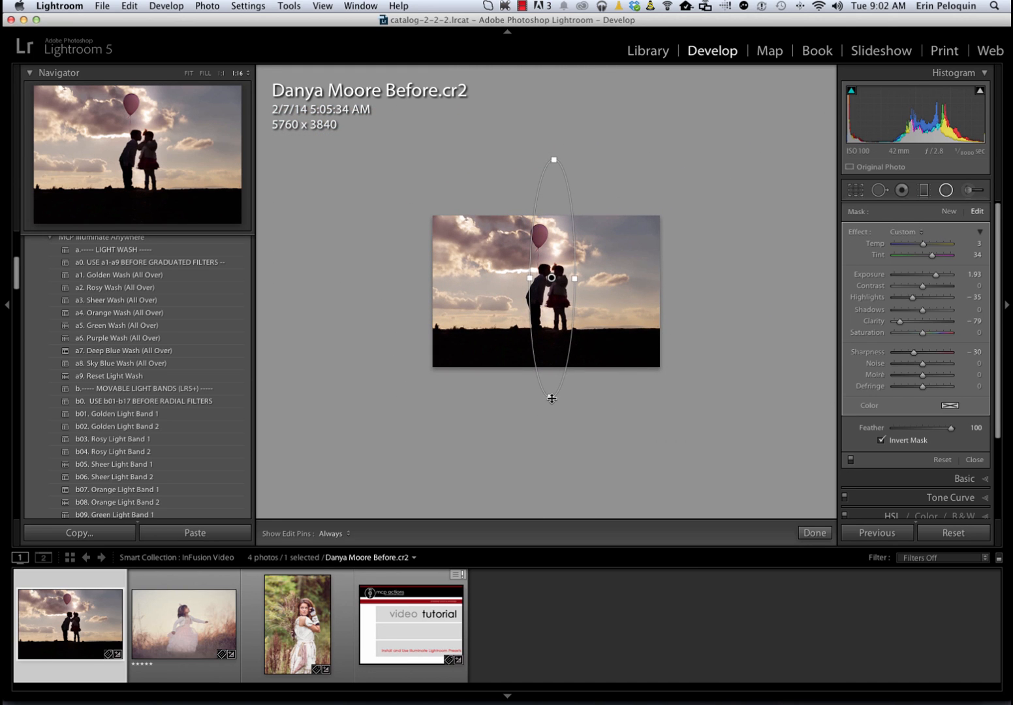
{"action": "left_click_drag", "start_coordinate": [552, 399], "coordinate": [551, 366]}
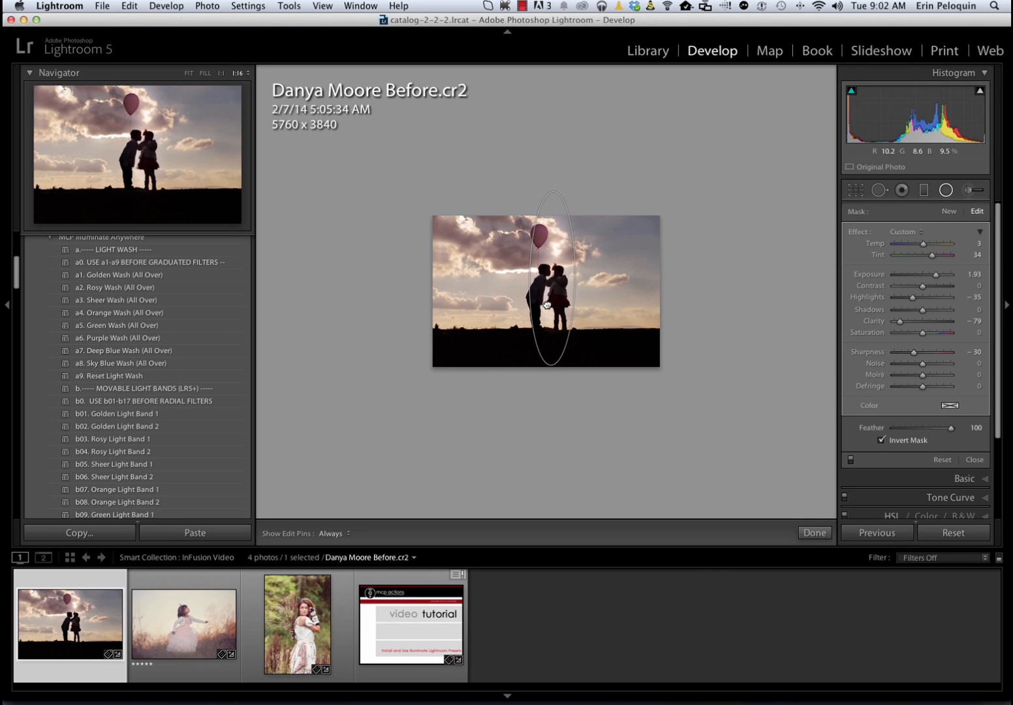
{"action": "left_click_drag", "start_coordinate": [547, 304], "coordinate": [546, 315]}
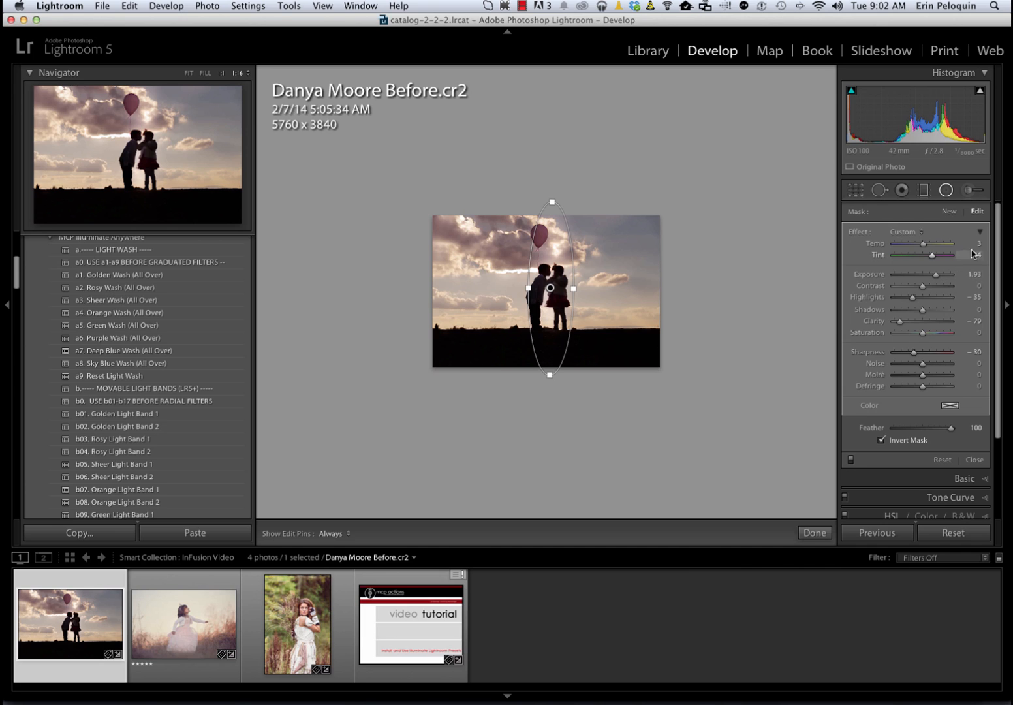
Reduce the light band's overall Amount to 74 and, in the fitted view, move the band beside the boy over the bright clouds
{"action": "left_click", "coordinate": [981, 232]}
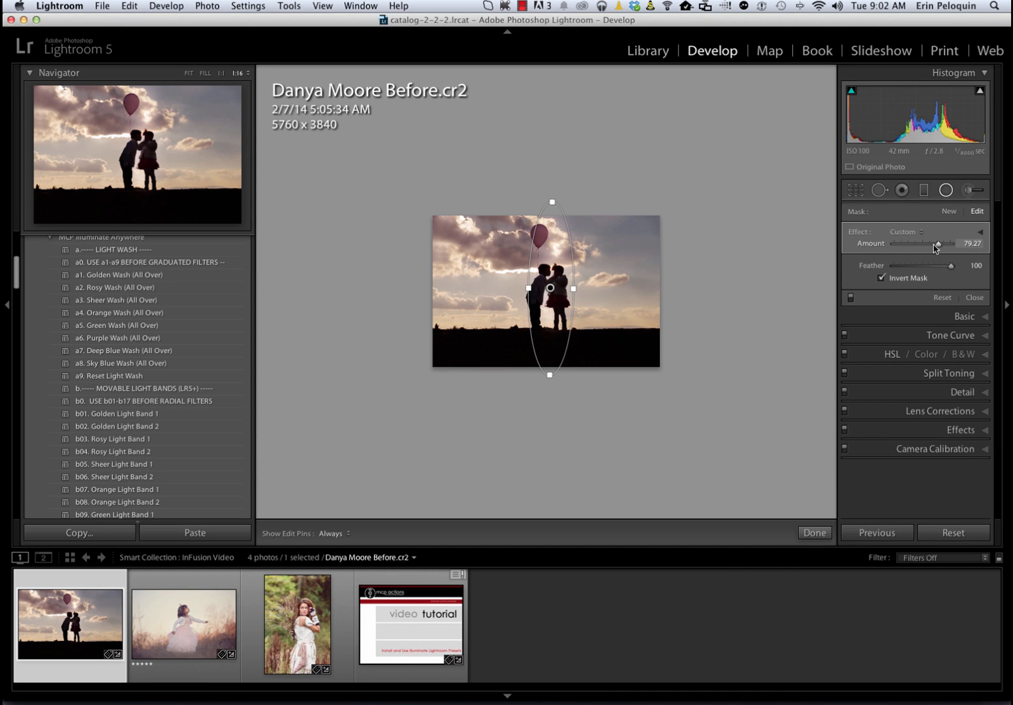
{"action": "mouse_move", "coordinate": [934, 247]}
{"action": "left_mouse_down"}
{"action": "mouse_move", "coordinate": [965, 249]}
{"action": "mouse_move", "coordinate": [910, 251]}
{"action": "mouse_move", "coordinate": [935, 248]}
{"action": "left_mouse_up"}
{"action": "left_click", "coordinate": [190, 73]}
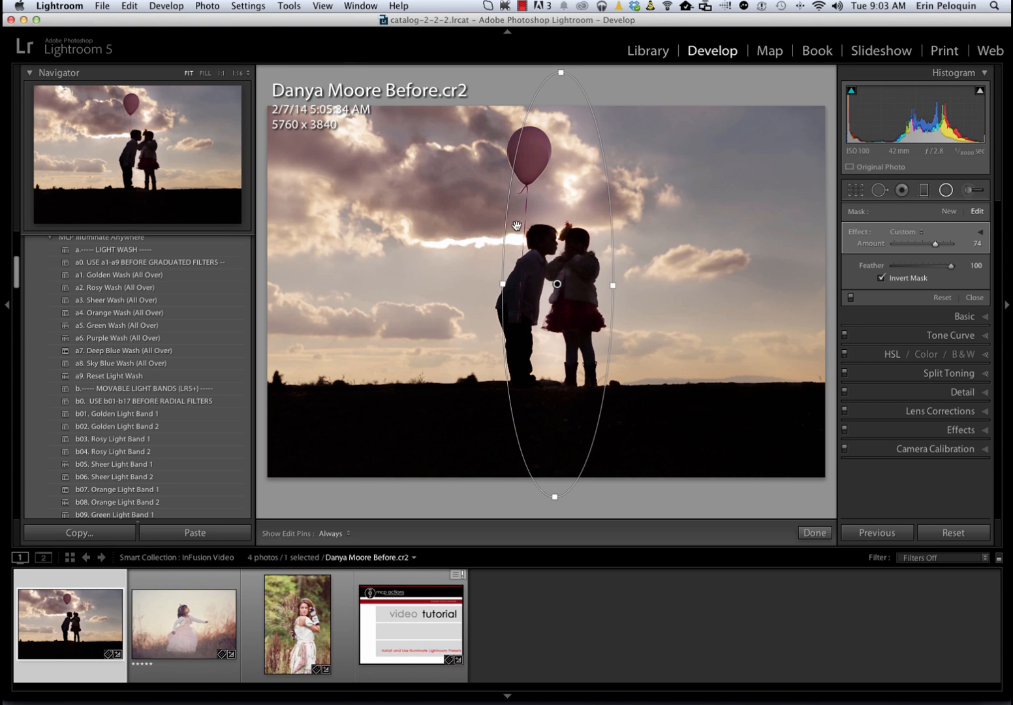
{"action": "left_click_drag", "start_coordinate": [380, 187], "coordinate": [431, 182]}
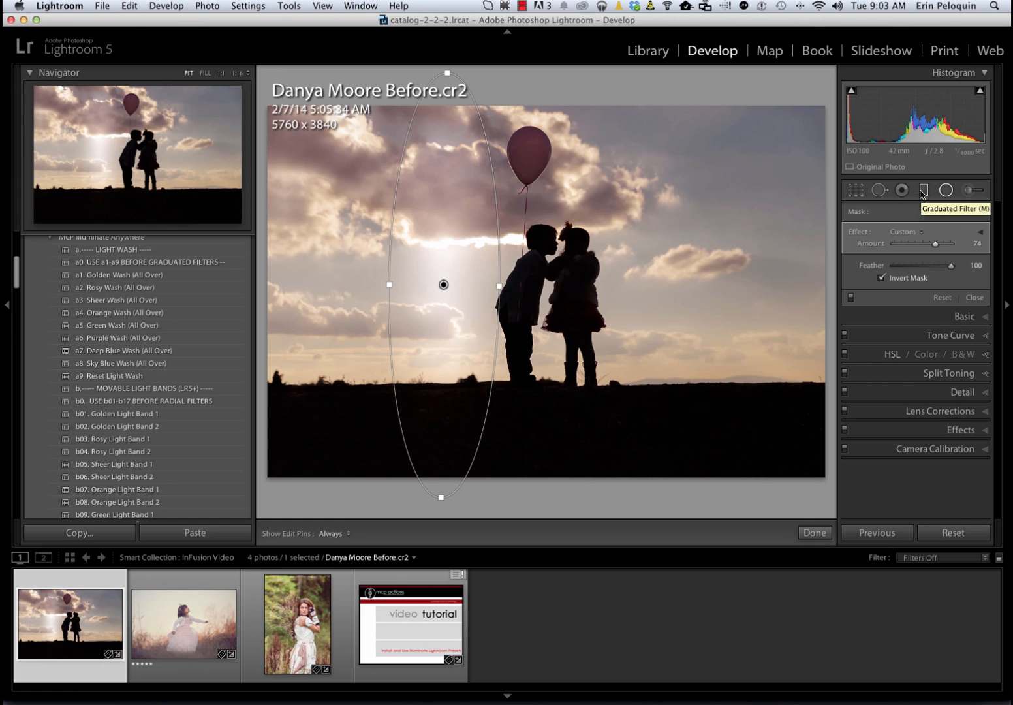
Expand the light band's effect sliders and change its effect to MCP Light Rosy
{"action": "left_click", "coordinate": [980, 233]}
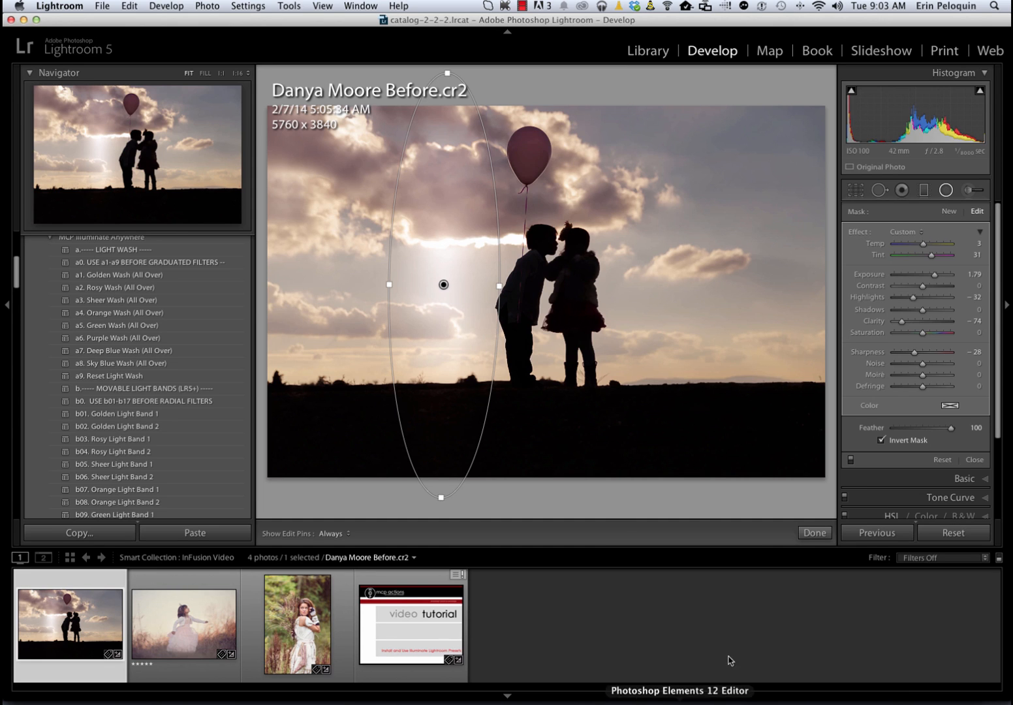
{"action": "left_click", "coordinate": [923, 233]}
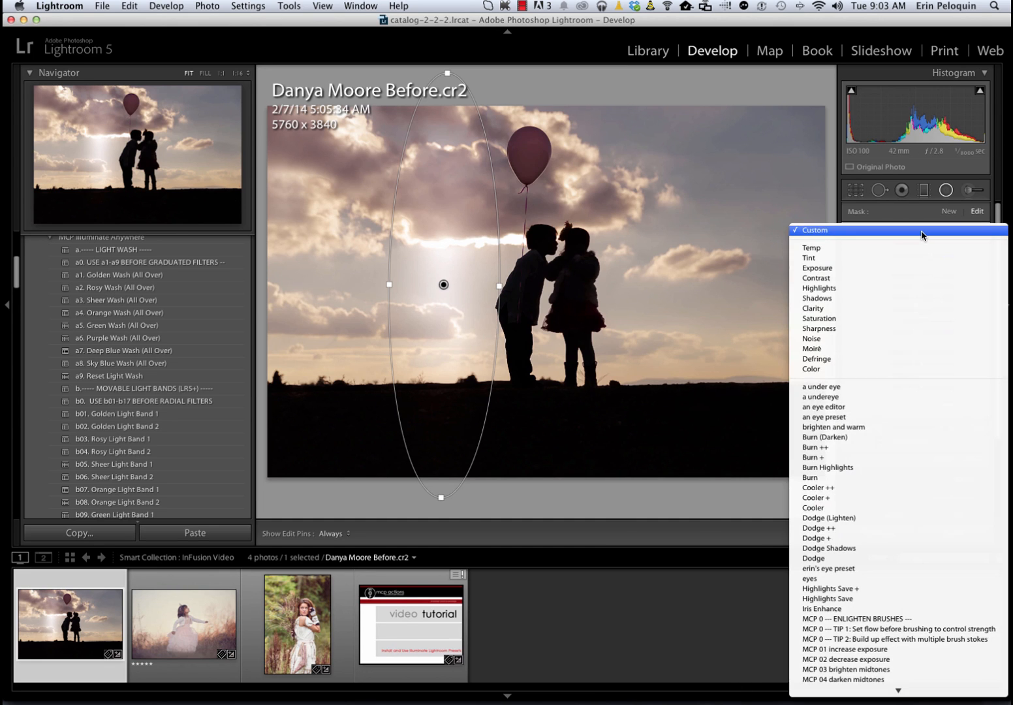
{"action": "scroll", "coordinate": [928, 450], "scroll_direction": "down", "scroll_amount": 10}
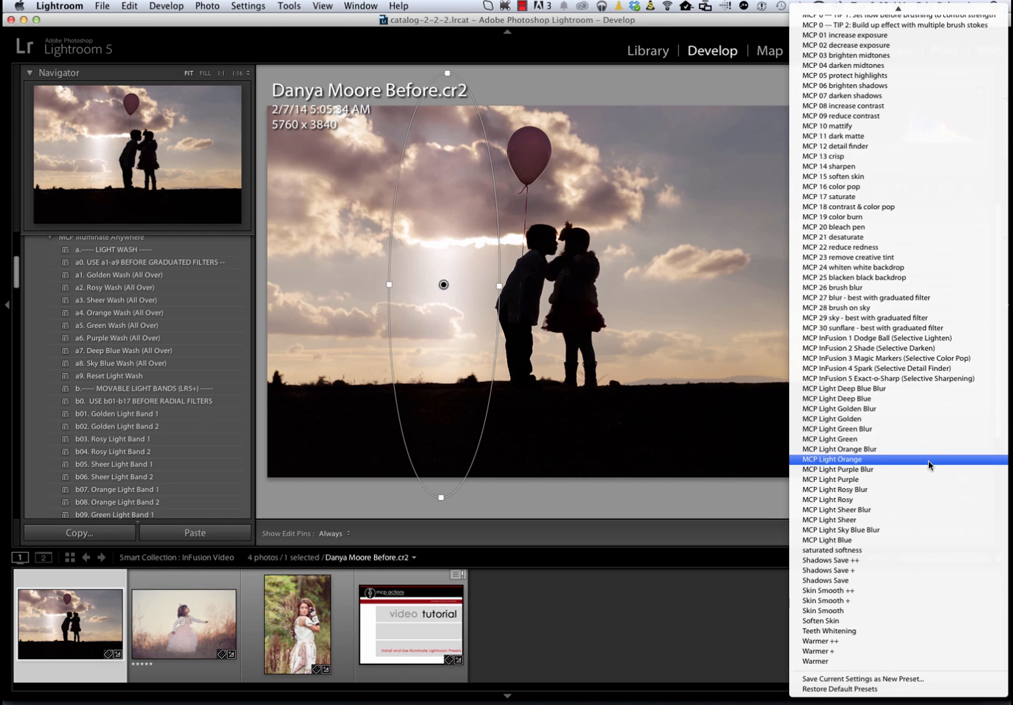
{"action": "left_click", "coordinate": [856, 499]}
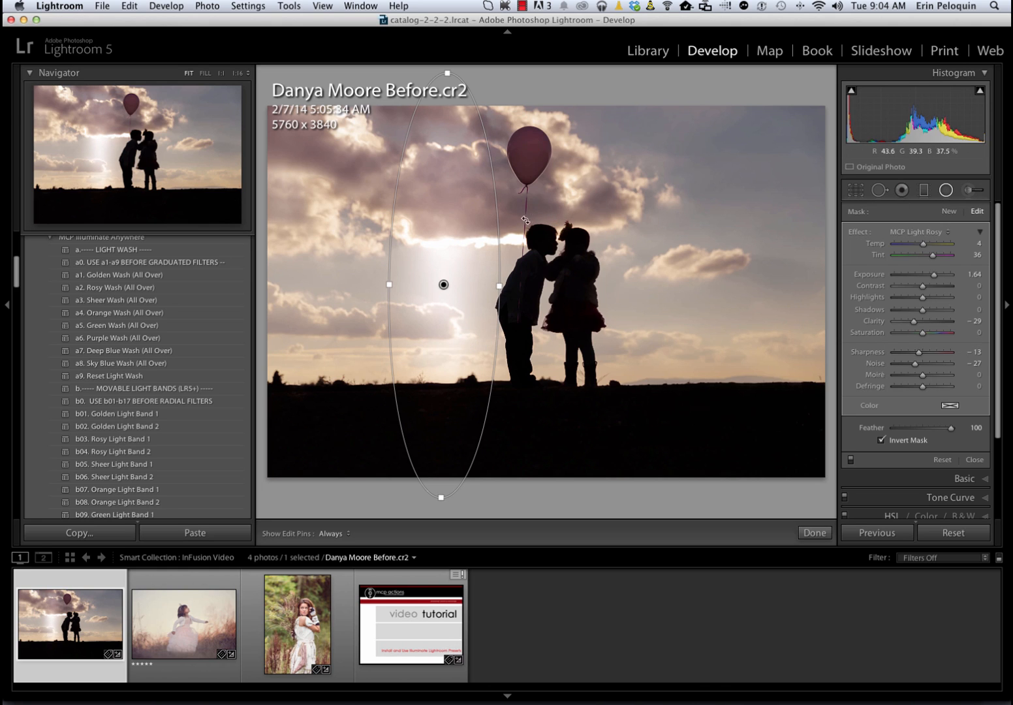
Draw a new MCP Light Rosy Blur radial filter near the balloon and move its ellipse around the children
{"action": "left_click", "coordinate": [550, 233]}
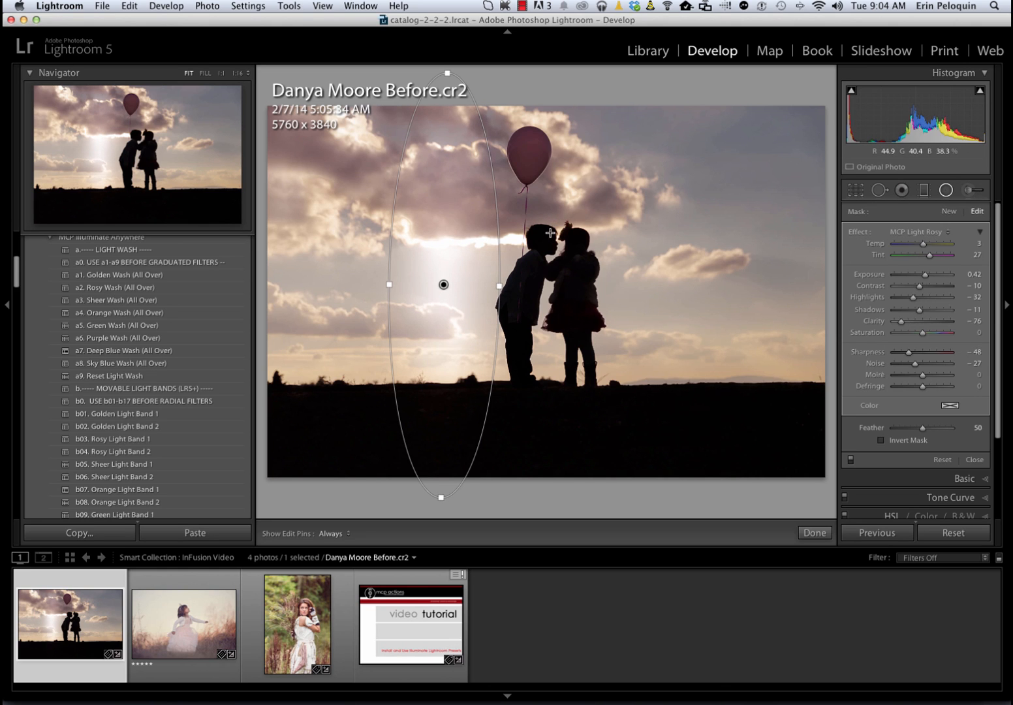
{"action": "left_click_drag", "start_coordinate": [550, 233], "coordinate": [624, 291]}
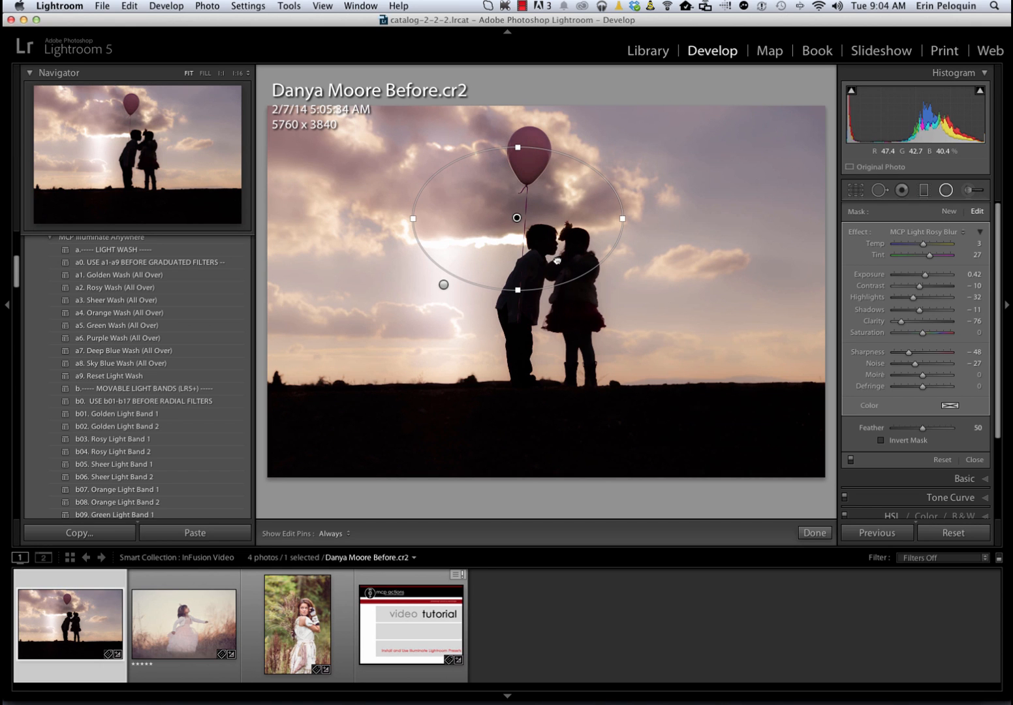
{"action": "left_click_drag", "start_coordinate": [565, 267], "coordinate": [568, 299]}
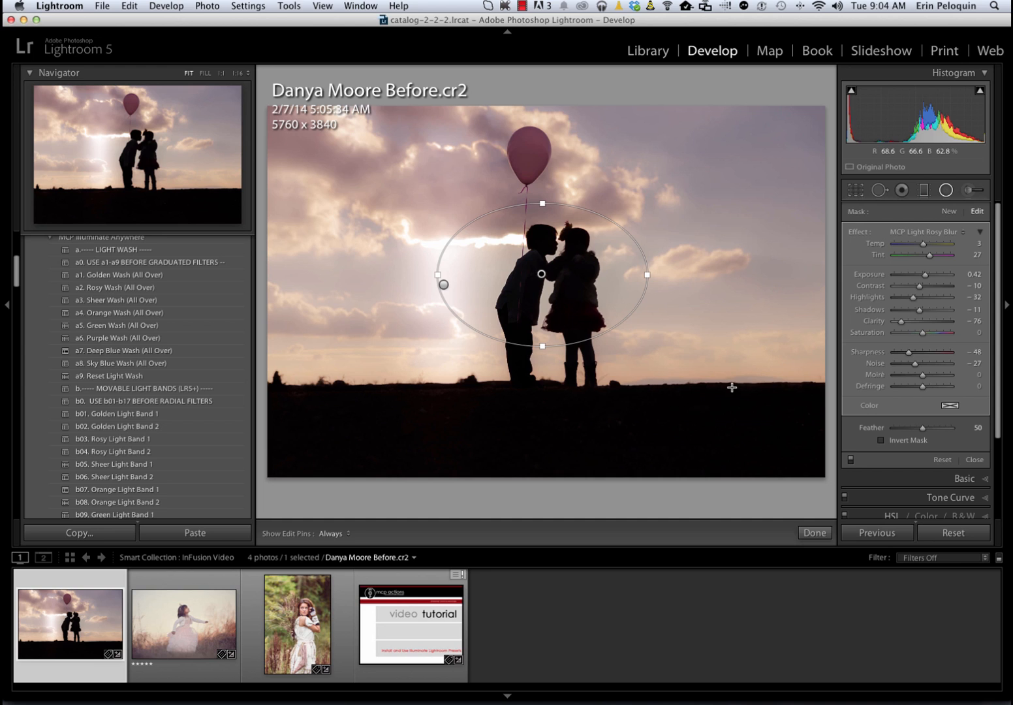
Toggle Invert Mask on the new radial filter to compare the effect inside and outside the ellipse
{"action": "left_click", "coordinate": [882, 441]}
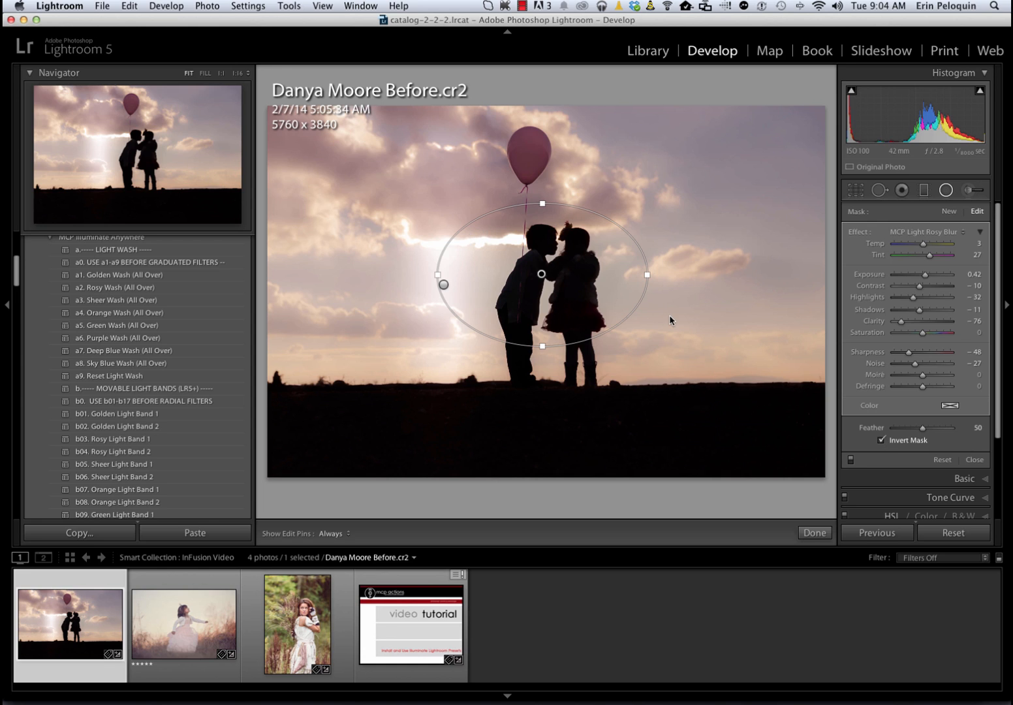
{"action": "left_click", "coordinate": [881, 440]}
{"action": "scroll", "coordinate": [881, 439], "scroll_direction": "down", "scroll_amount": 1}
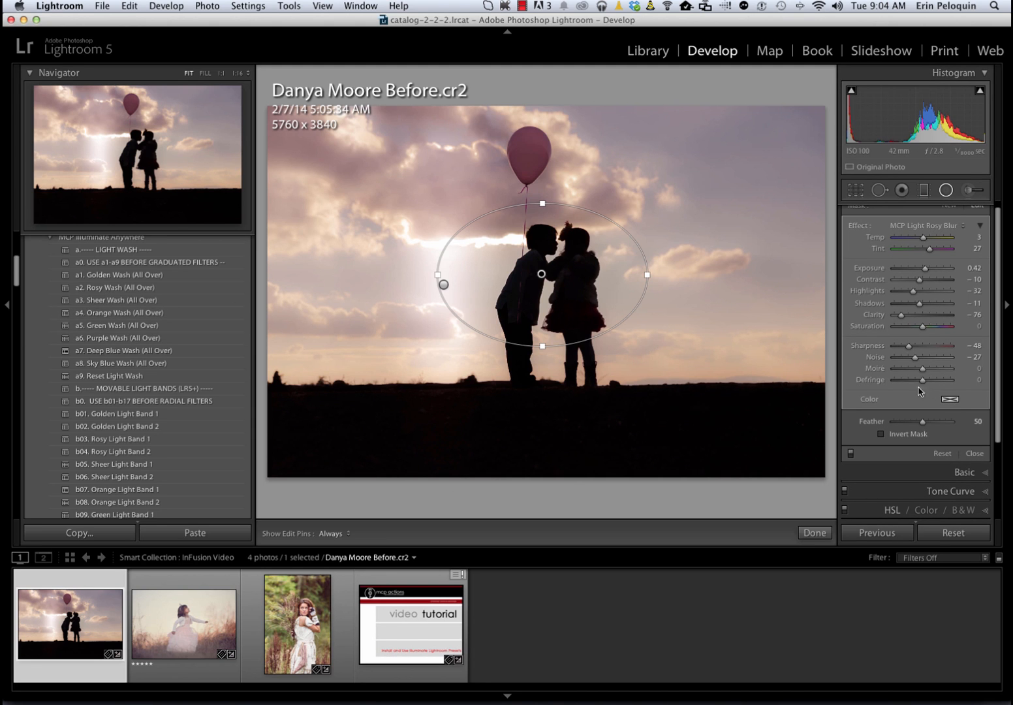
{"action": "left_click", "coordinate": [882, 434]}
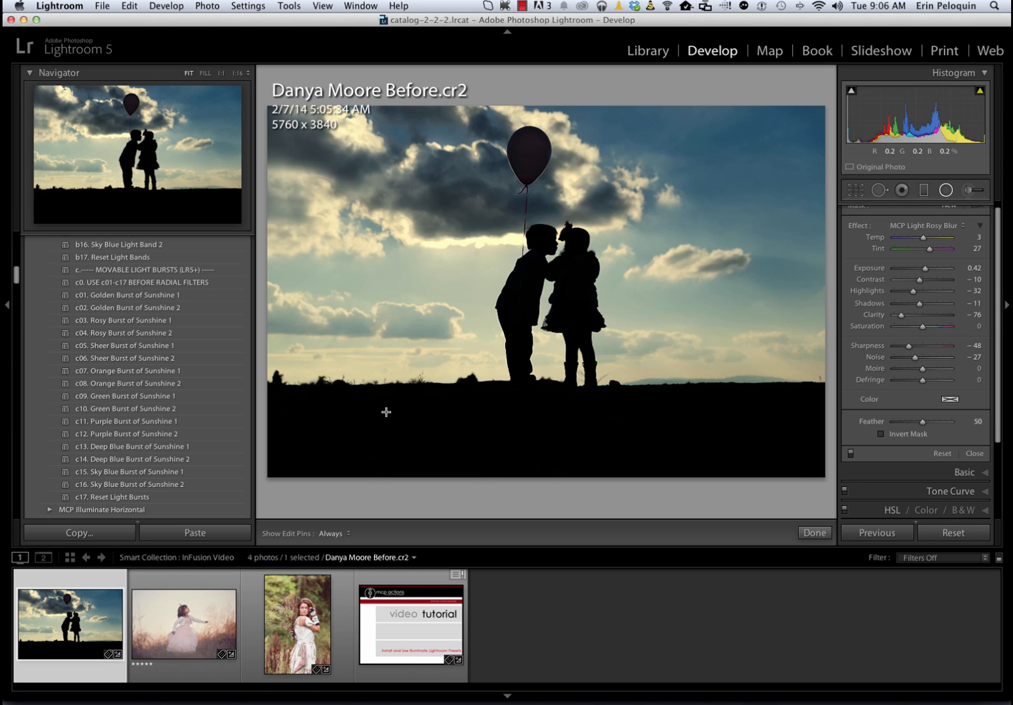
Apply Orange Burst of Sunshine 1, then shift its circle over the children and enlarge it to enclose the balloon too
{"action": "left_click", "coordinate": [109, 372]}
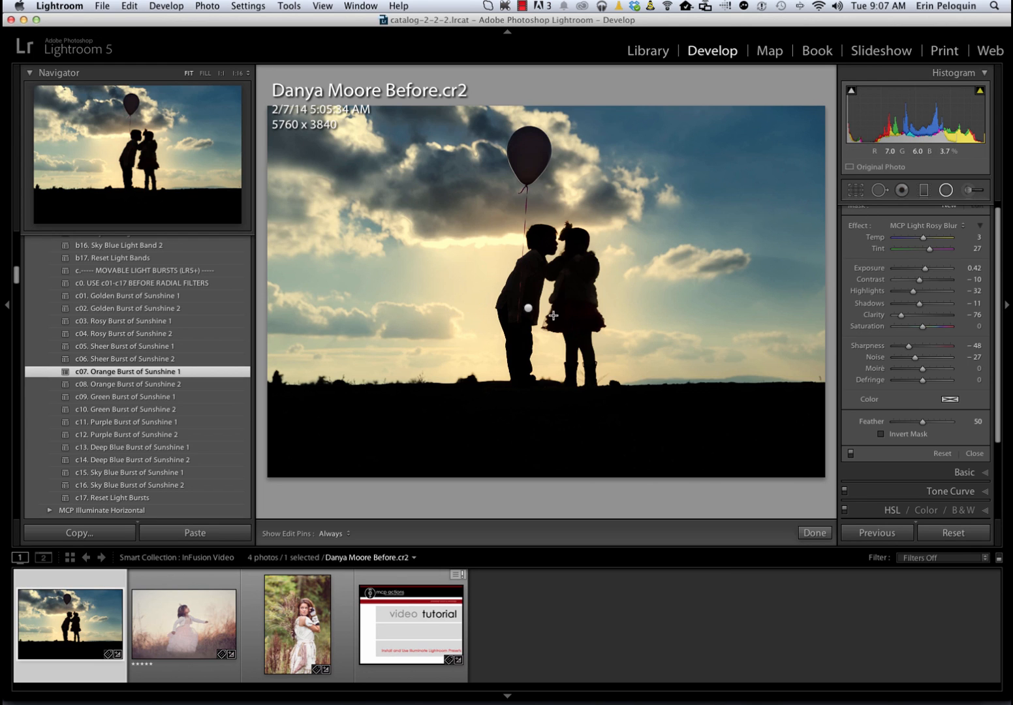
{"action": "left_click", "coordinate": [529, 307]}
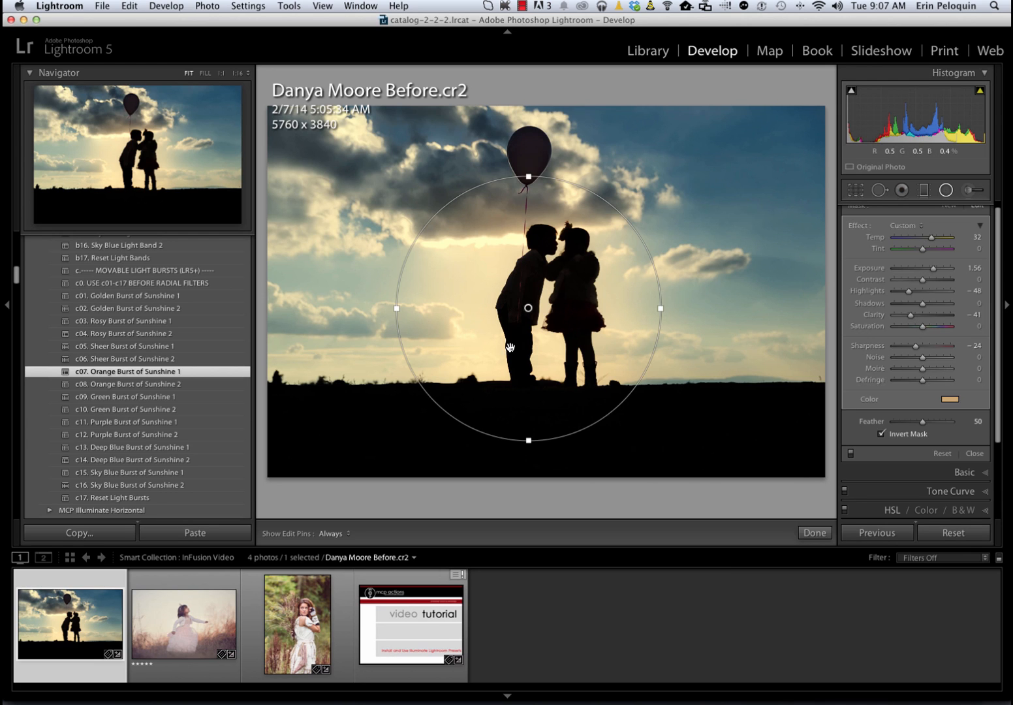
{"action": "left_click_drag", "start_coordinate": [465, 373], "coordinate": [494, 365]}
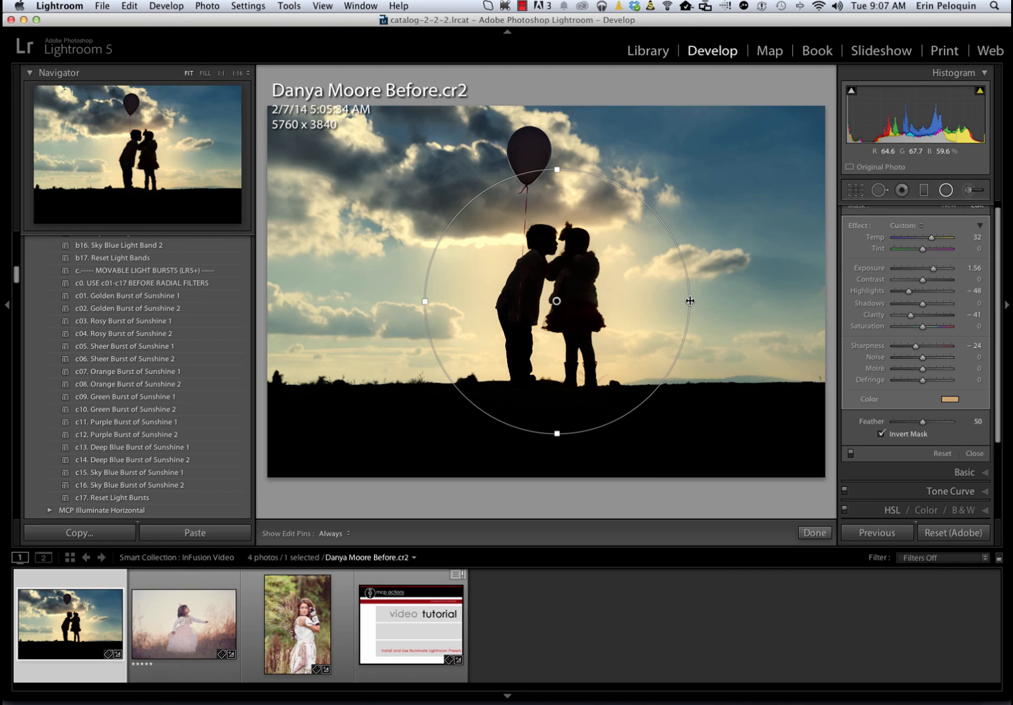
{"action": "left_click_drag", "start_coordinate": [689, 301], "coordinate": [709, 295]}
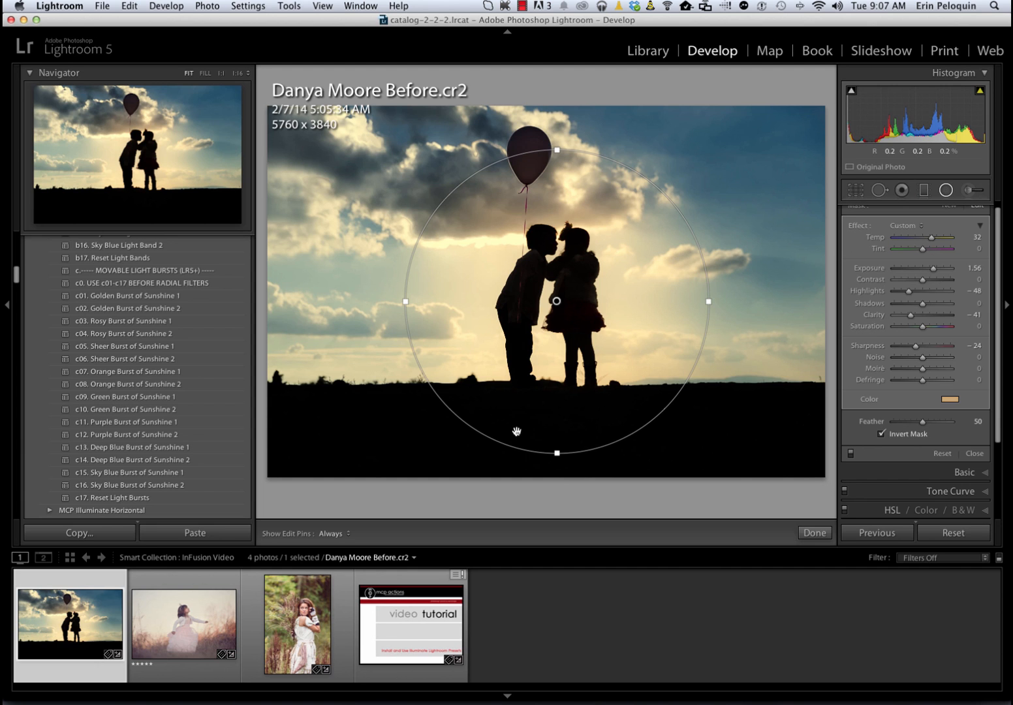
{"action": "left_click_drag", "start_coordinate": [707, 301], "coordinate": [741, 293]}
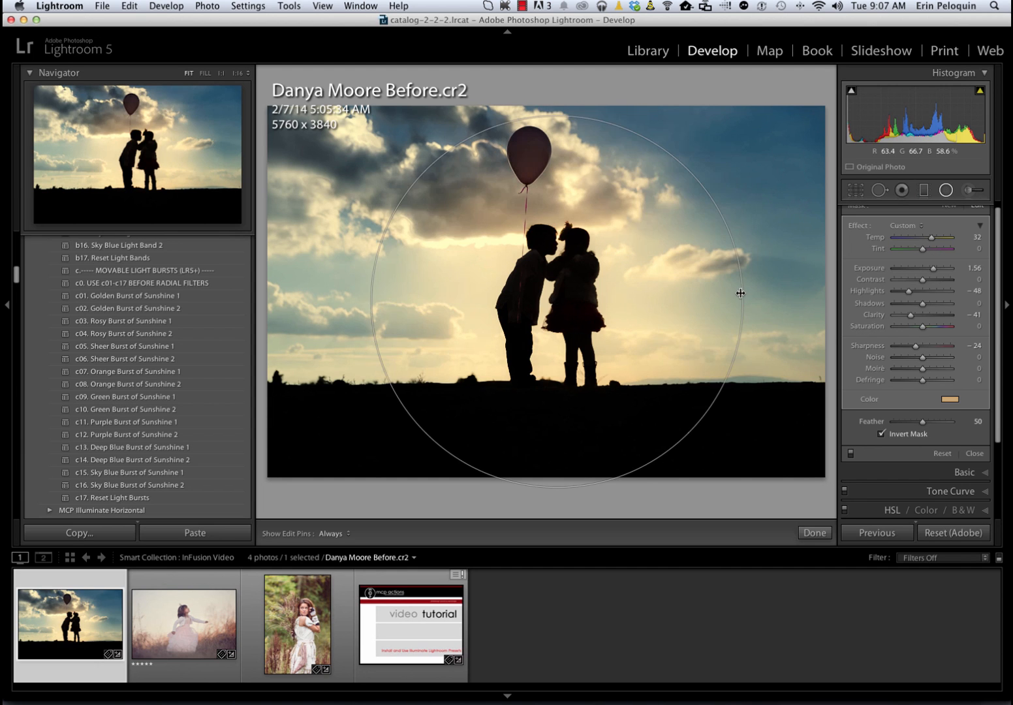
Try Golden Sunlight (From the Top) from the MCP Illuminate Horizontal presets, then undo it
{"action": "scroll", "coordinate": [106, 443], "scroll_direction": "down", "scroll_amount": 5}
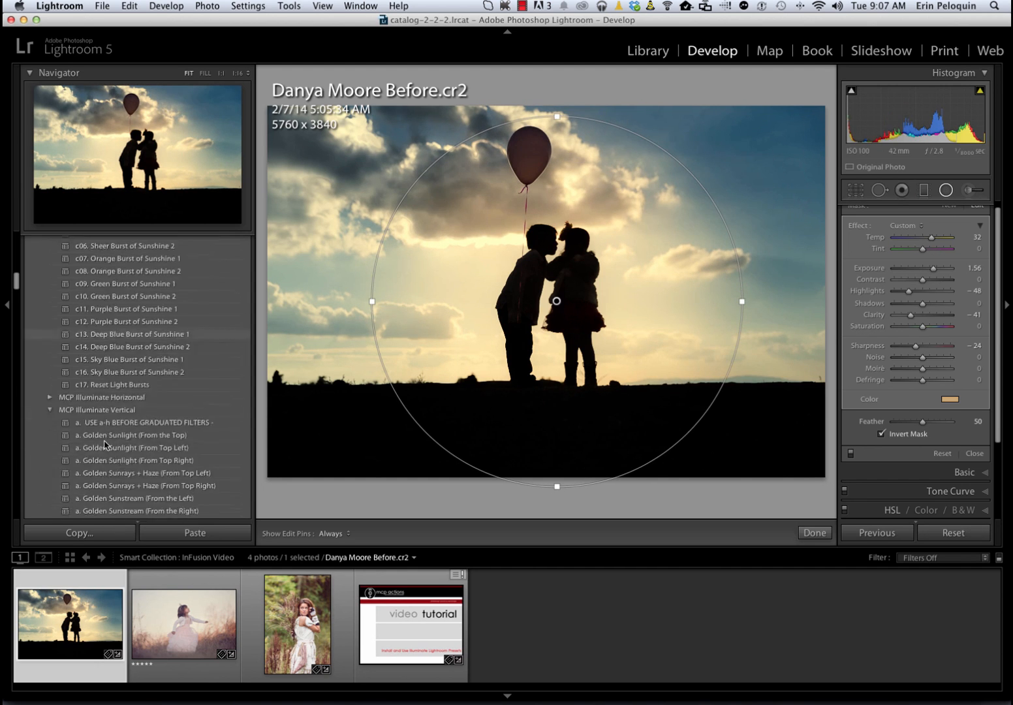
{"action": "left_click", "coordinate": [50, 332]}
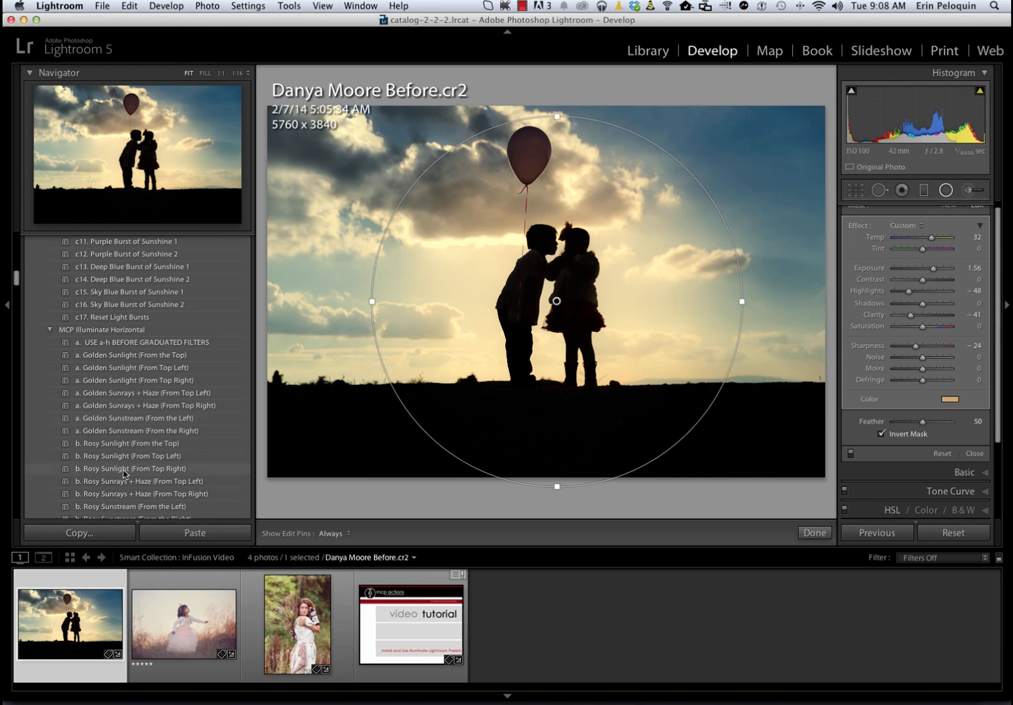
{"action": "left_click", "coordinate": [165, 357]}
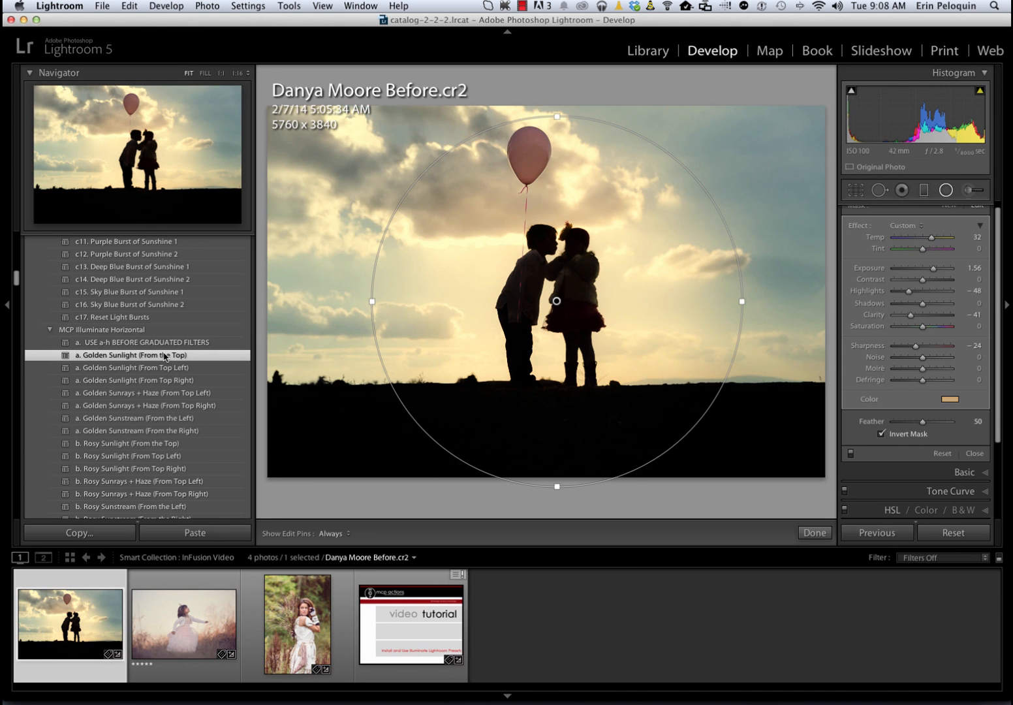
{"action": "scroll", "coordinate": [165, 356], "scroll_direction": "down", "scroll_amount": 10}
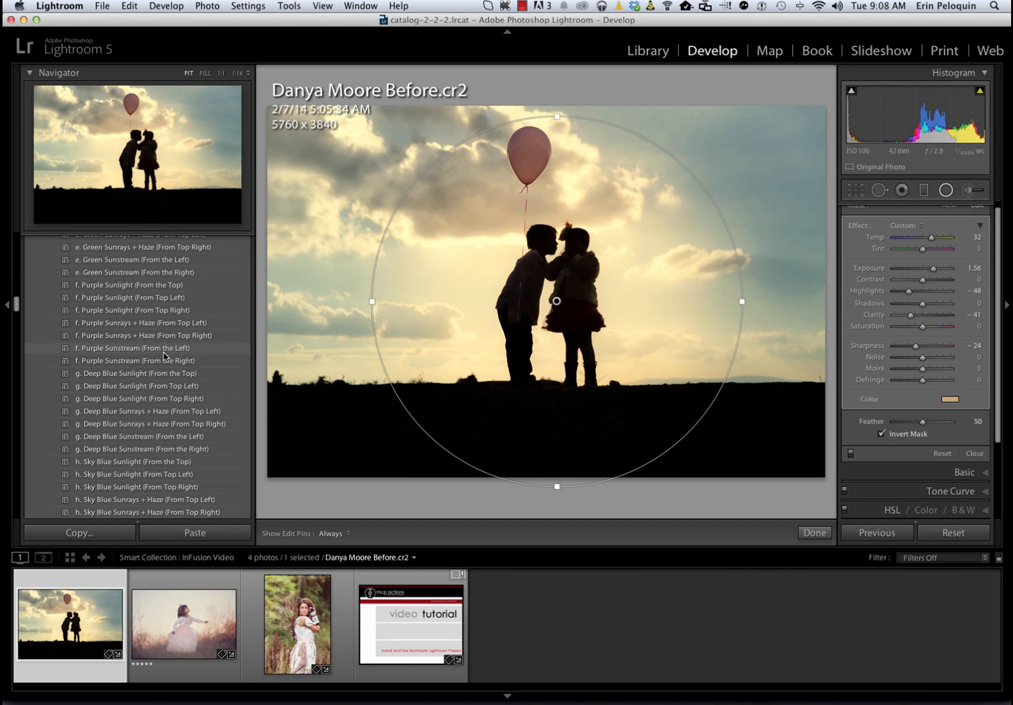
{"action": "key", "text": "super+z"}
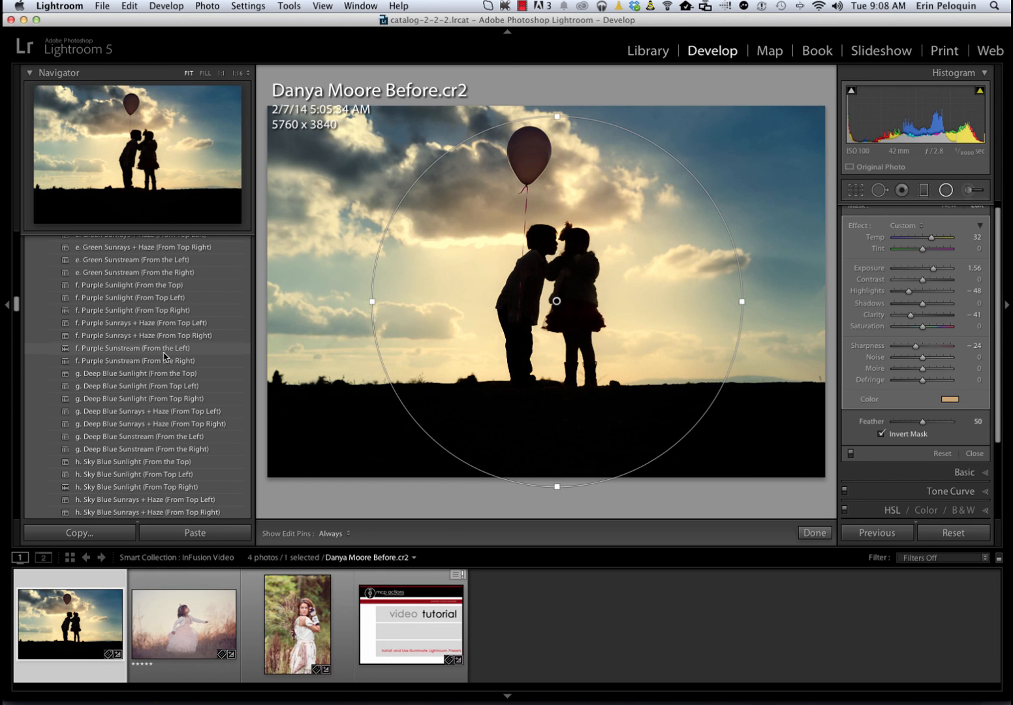
Go back through the presets to the movable light bands of MCP Illuminate Anywhere
{"action": "scroll", "coordinate": [164, 355], "scroll_direction": "up", "scroll_amount": 15}
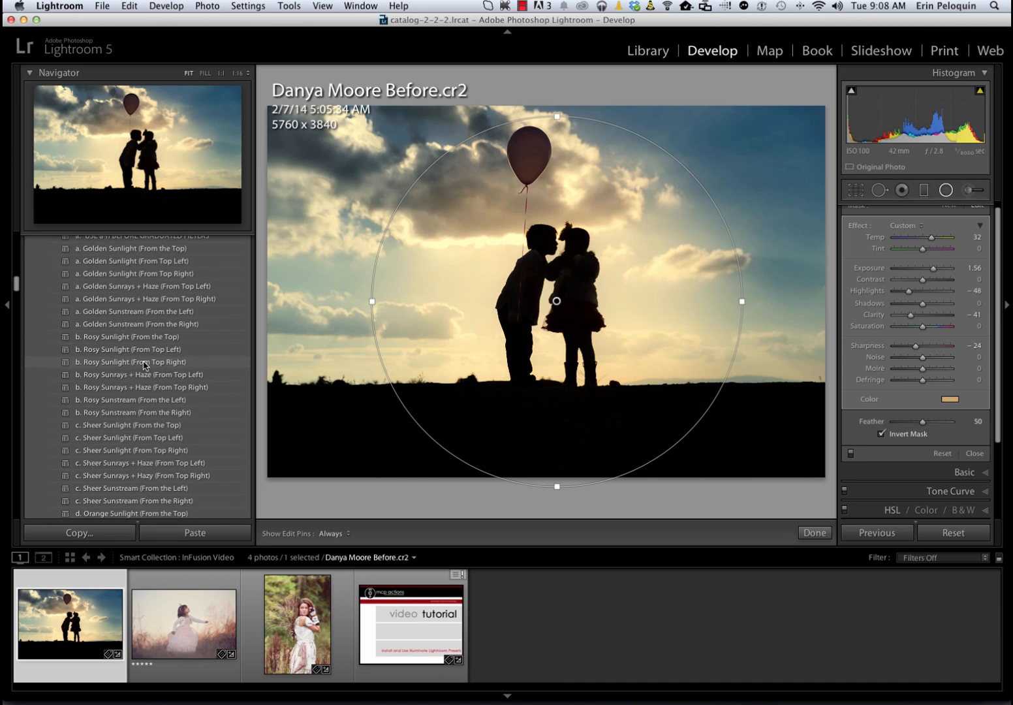
{"action": "scroll", "coordinate": [145, 366], "scroll_direction": "up", "scroll_amount": 15}
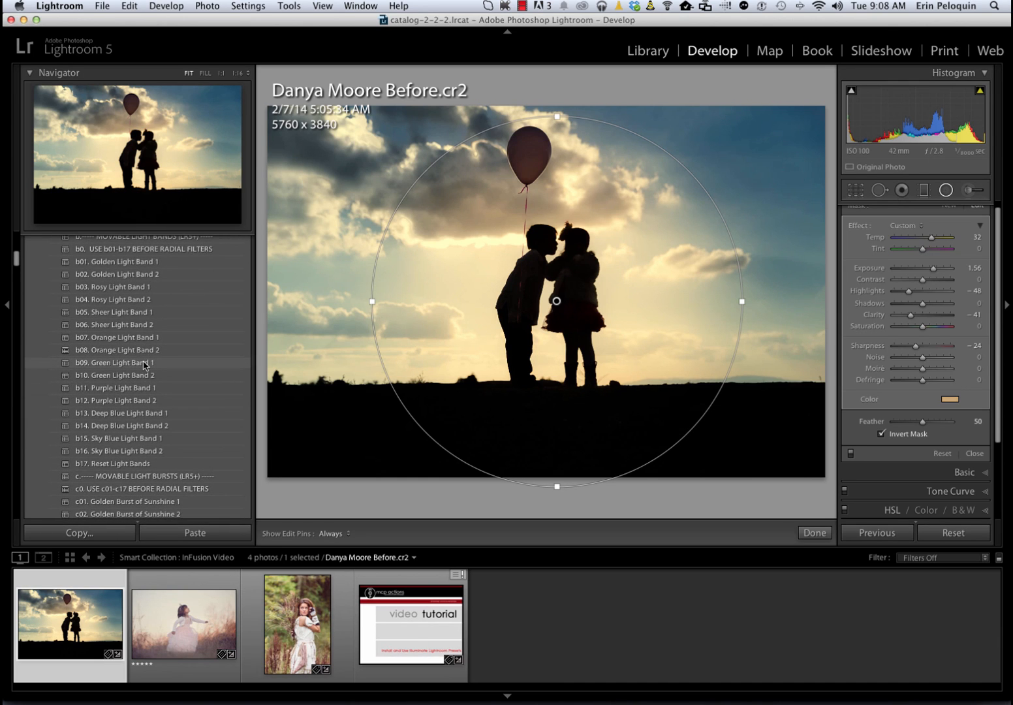